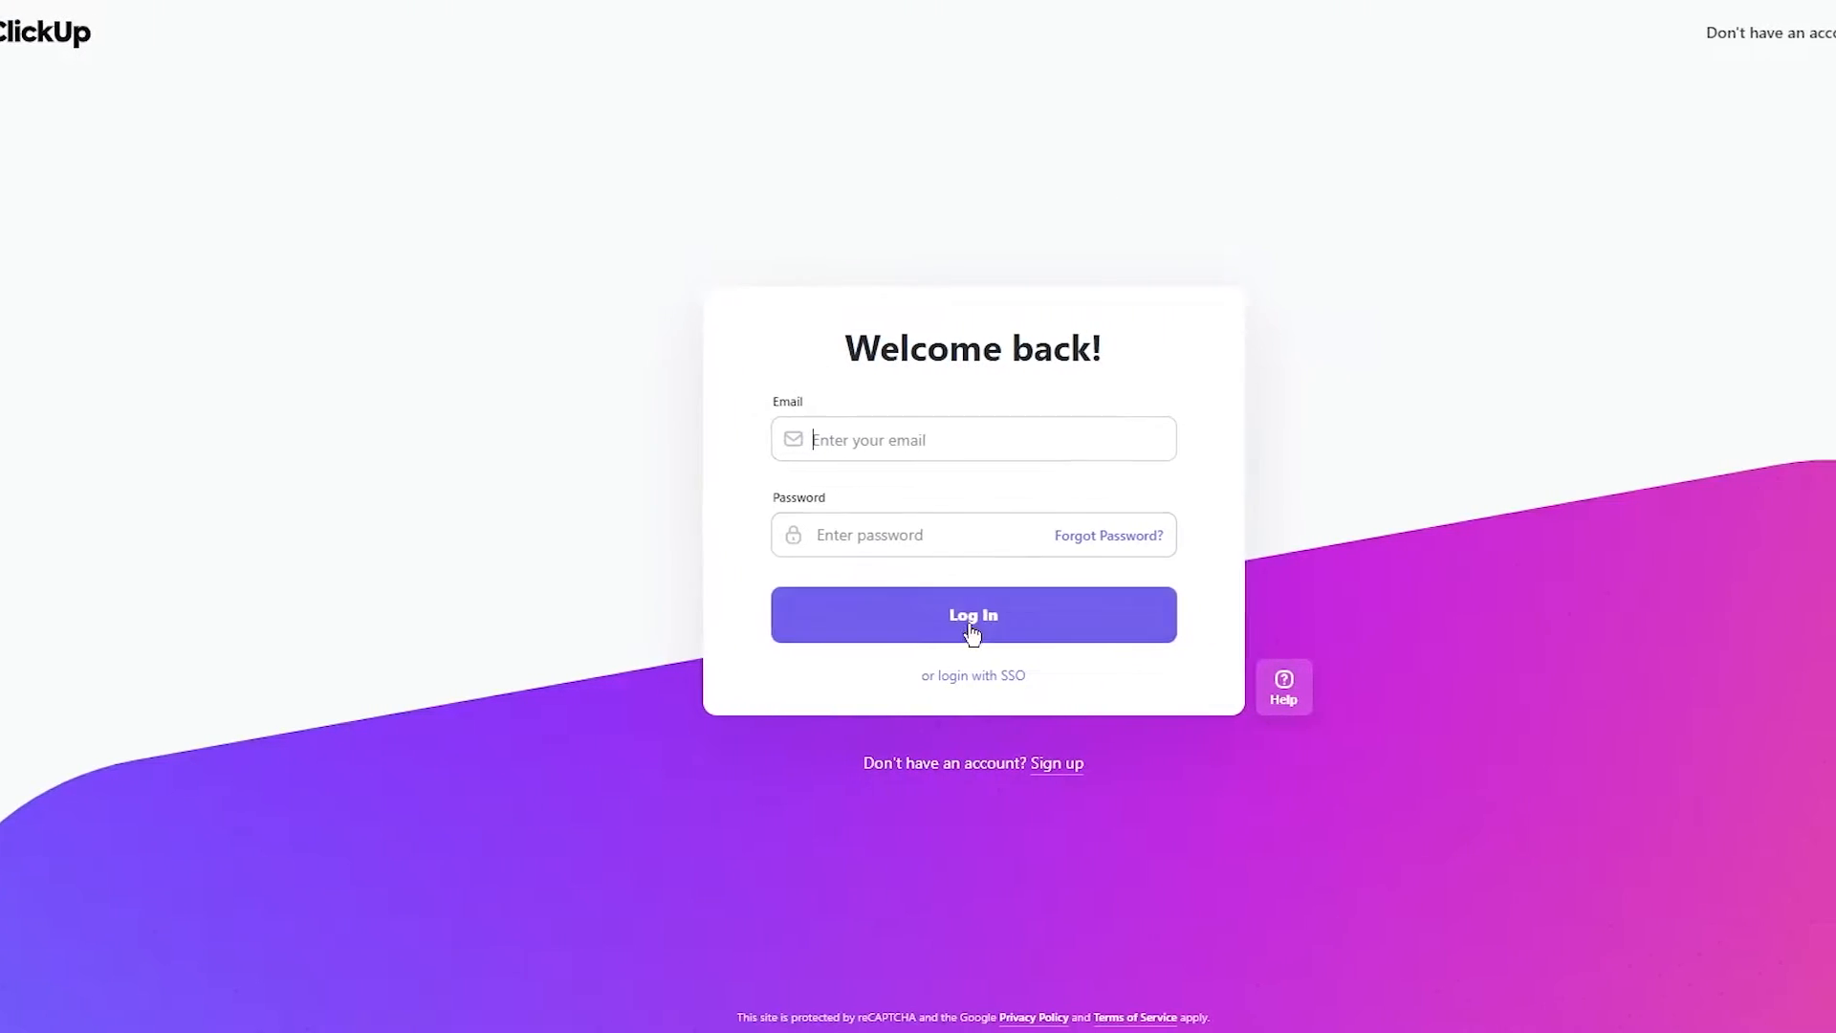
Fill the ClickUp sign-up form with a full name, e-mail address and password
{"action": "left_click", "coordinate": [995, 764]}
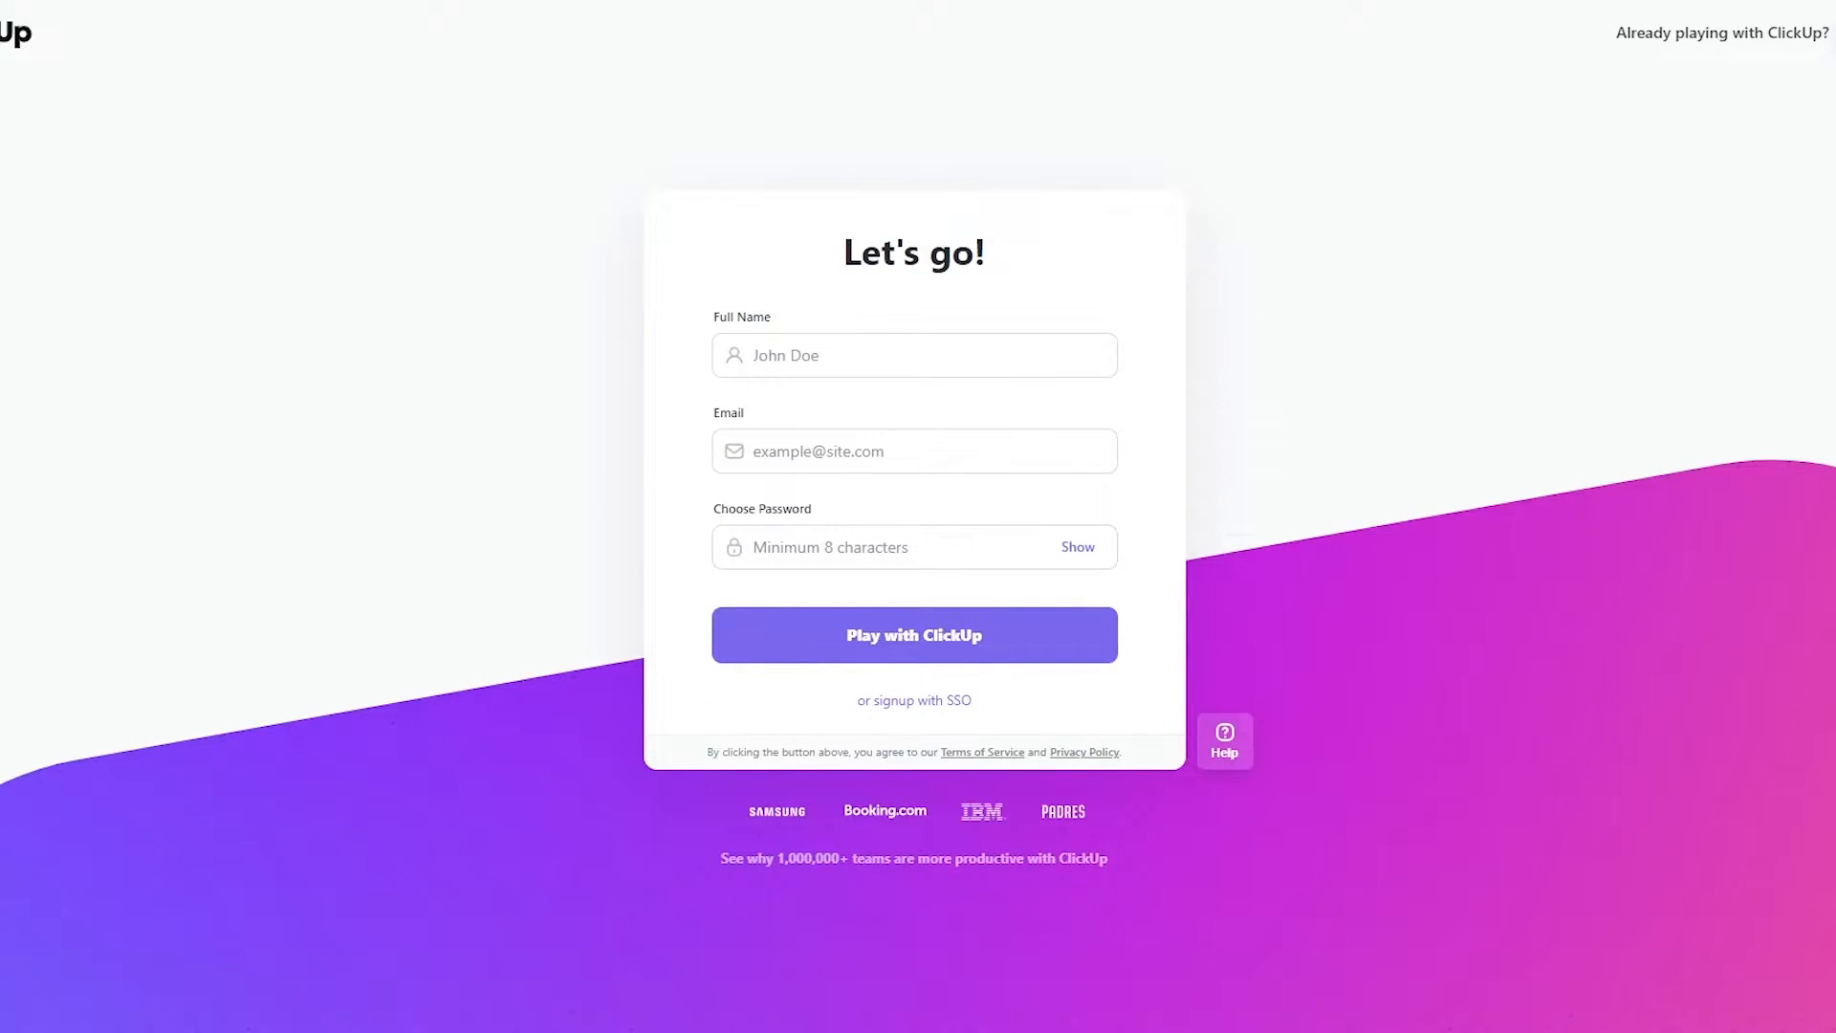
{"action": "right_click", "coordinate": [875, 466]}
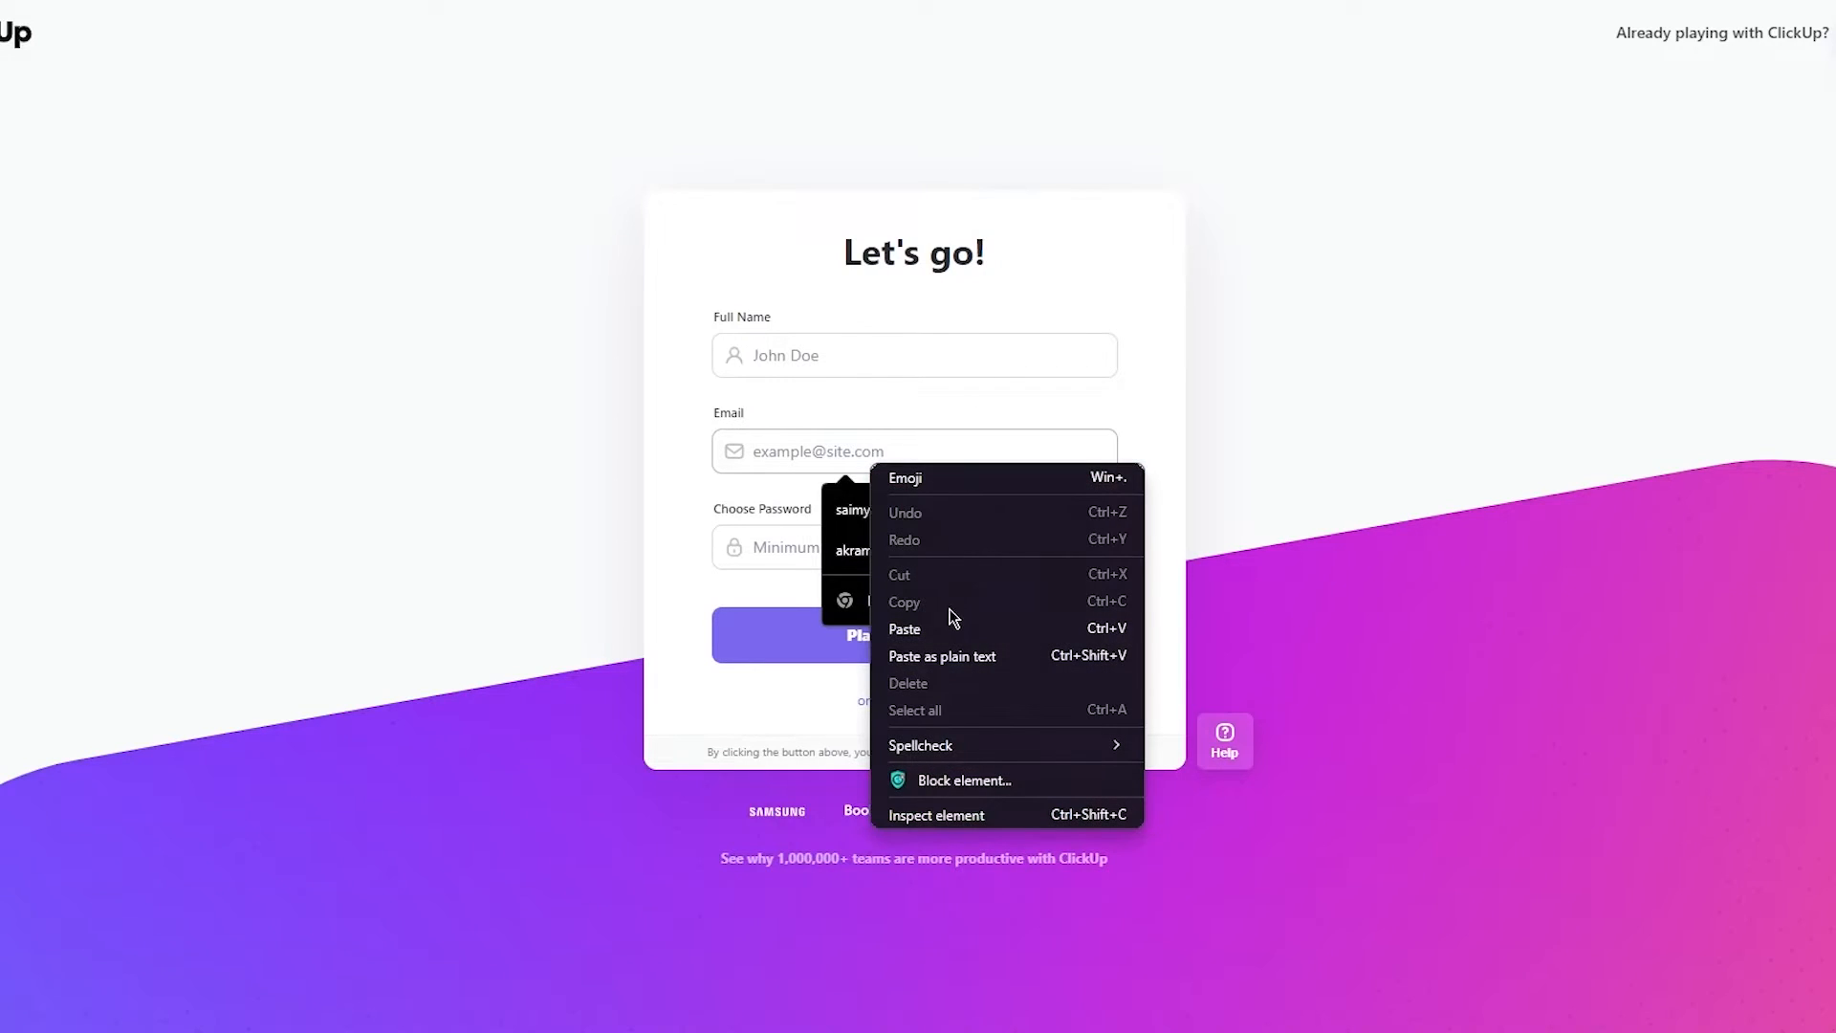
{"action": "left_click", "coordinate": [952, 629]}
{"action": "left_click", "coordinate": [909, 355]}
{"action": "left_click", "coordinate": [909, 449]}
{"action": "left_click", "coordinate": [837, 542]}
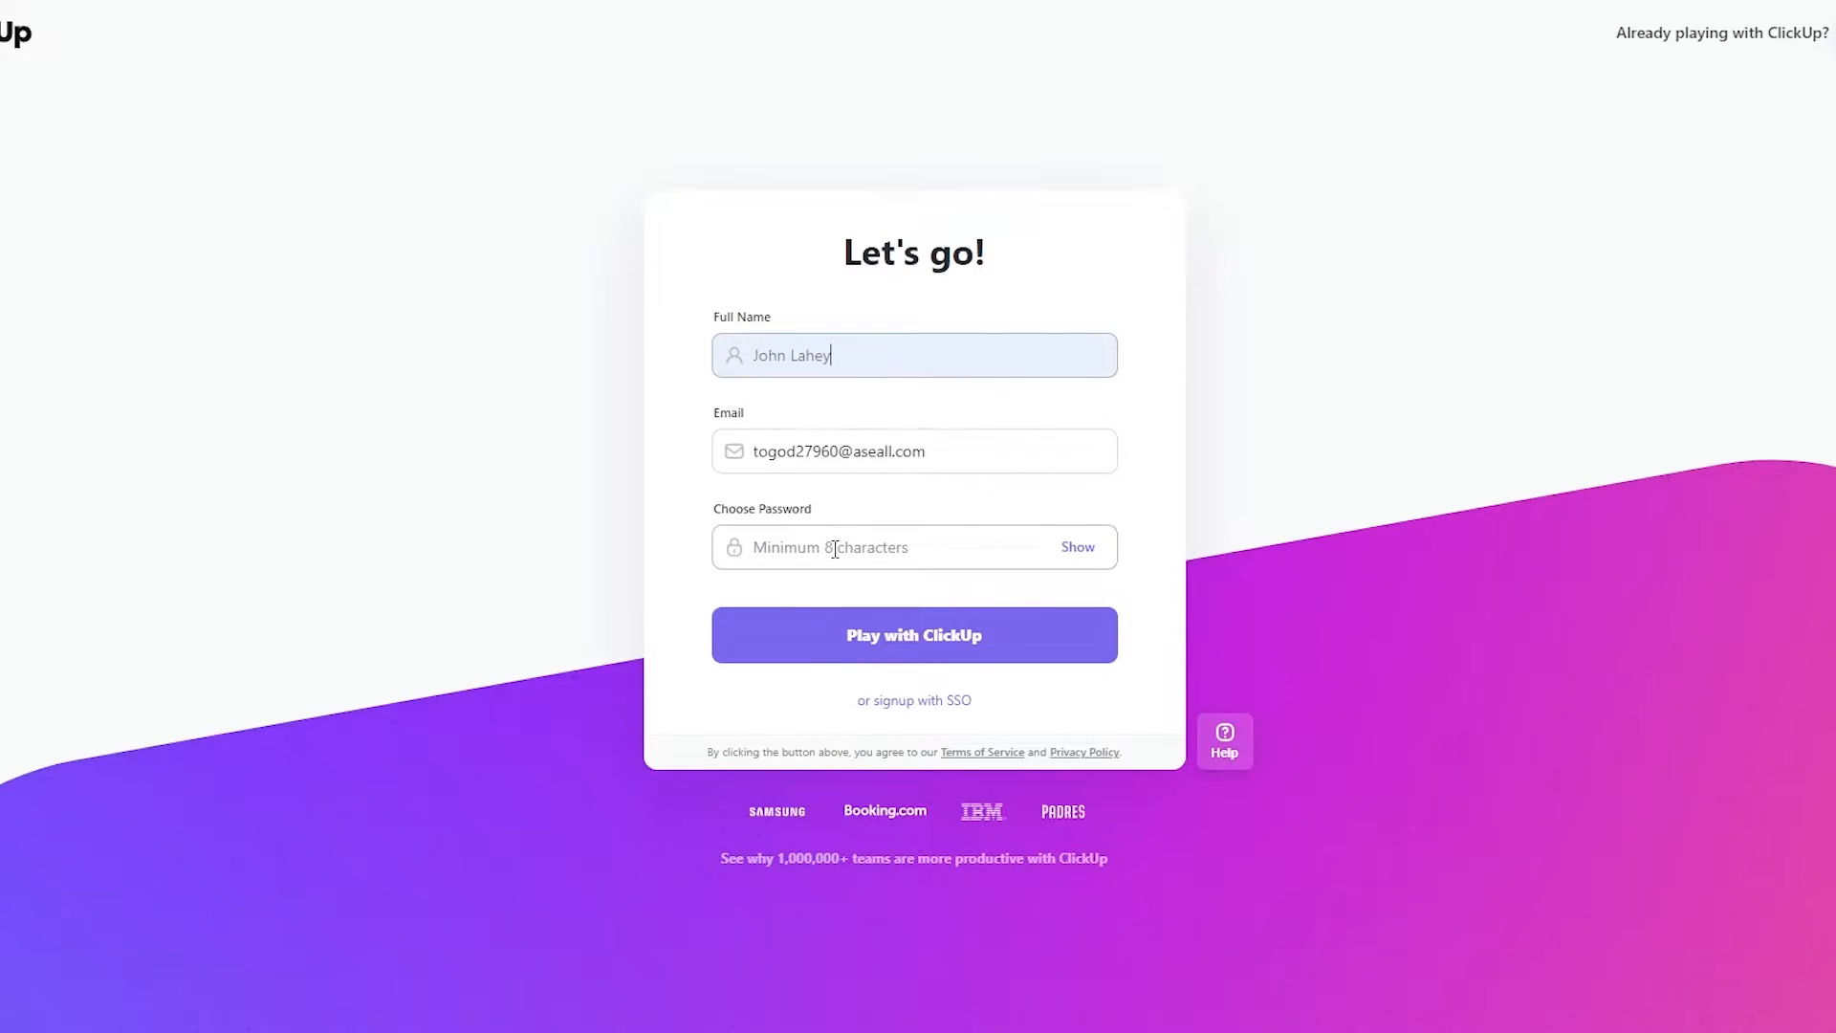
{"action": "type", "text": "a"}
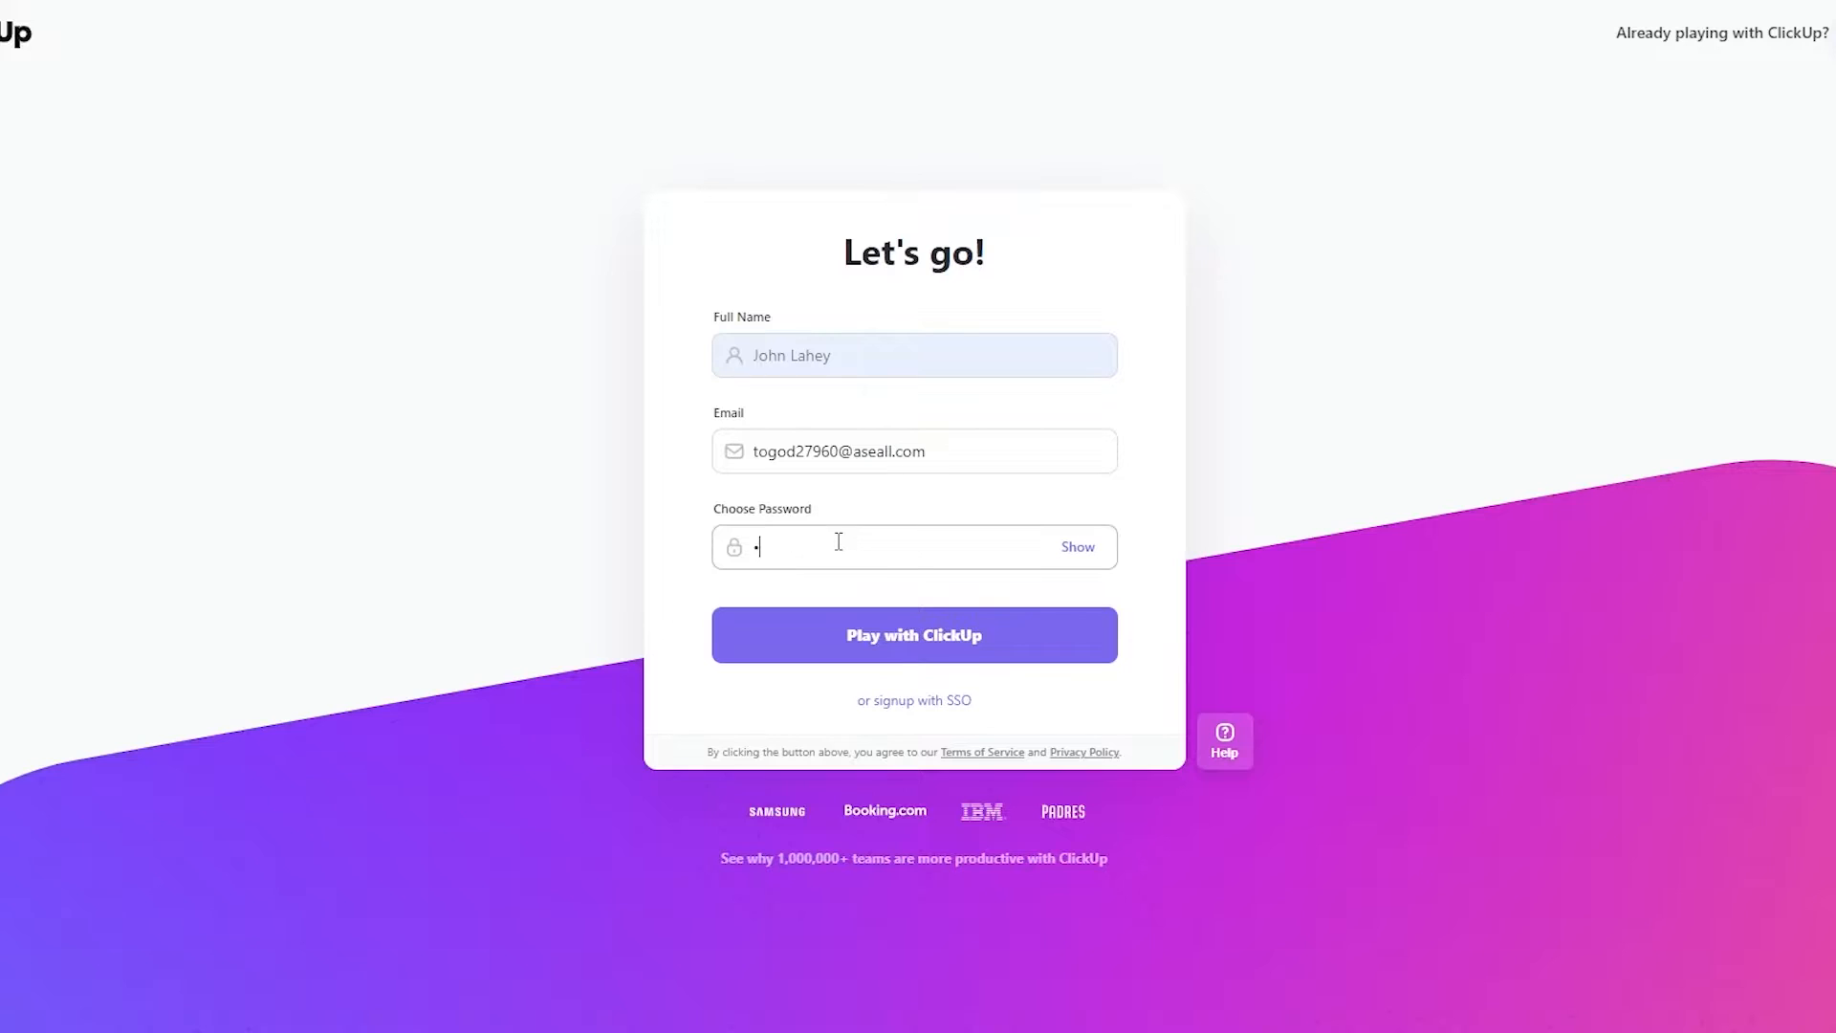
{"action": "type", "text": "aaaaaa"}
Submit the sign-up and enter the emailed confirmation code
{"action": "left_click", "coordinate": [921, 643]}
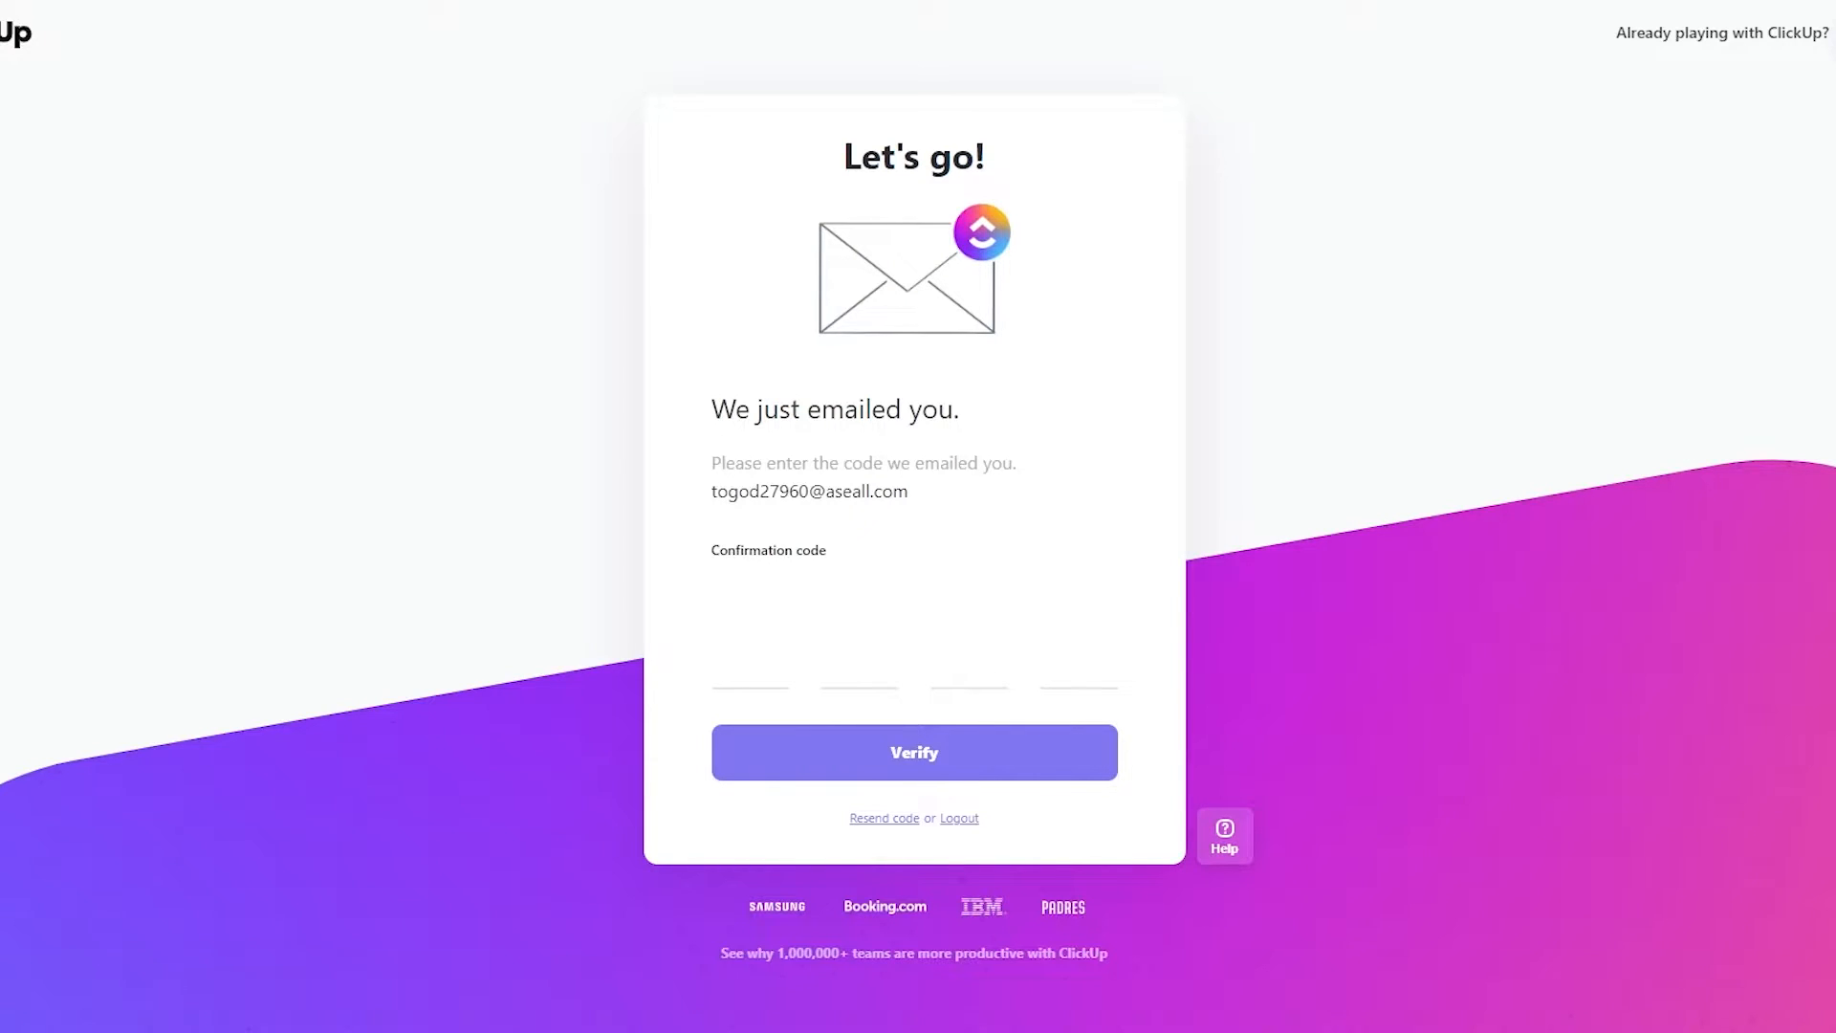
{"action": "left_click", "coordinate": [780, 652]}
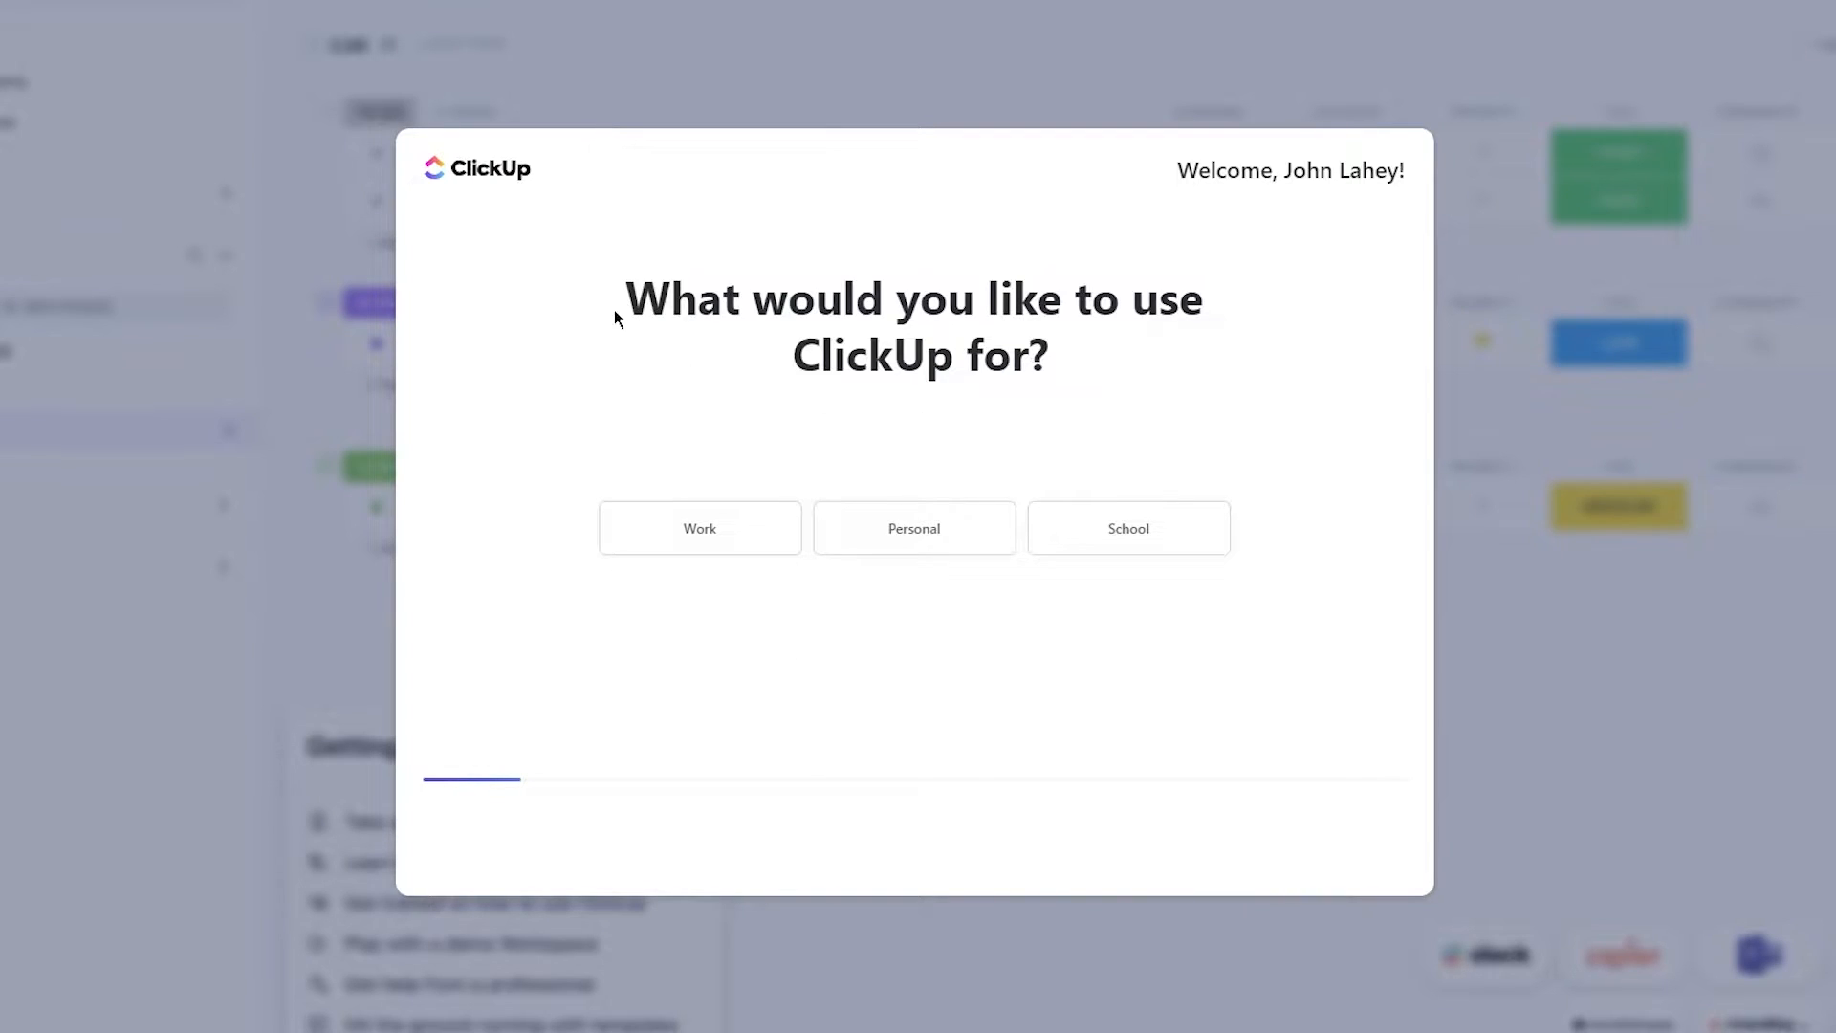
Highlight the onboarding question and its Work, Personal and School options
{"action": "left_click_drag", "start_coordinate": [615, 312], "coordinate": [1121, 362]}
{"action": "left_click", "coordinate": [1170, 376]}
{"action": "left_click_drag", "start_coordinate": [583, 295], "coordinate": [1277, 353]}
{"action": "left_click", "coordinate": [1238, 381]}
{"action": "left_click_drag", "start_coordinate": [1103, 393], "coordinate": [583, 287]}
{"action": "left_click", "coordinate": [931, 393]}
{"action": "left_click_drag", "start_coordinate": [1064, 373], "coordinate": [415, 299]}
{"action": "left_click", "coordinate": [626, 434]}
{"action": "left_click_drag", "start_coordinate": [1072, 375], "coordinate": [606, 320]}
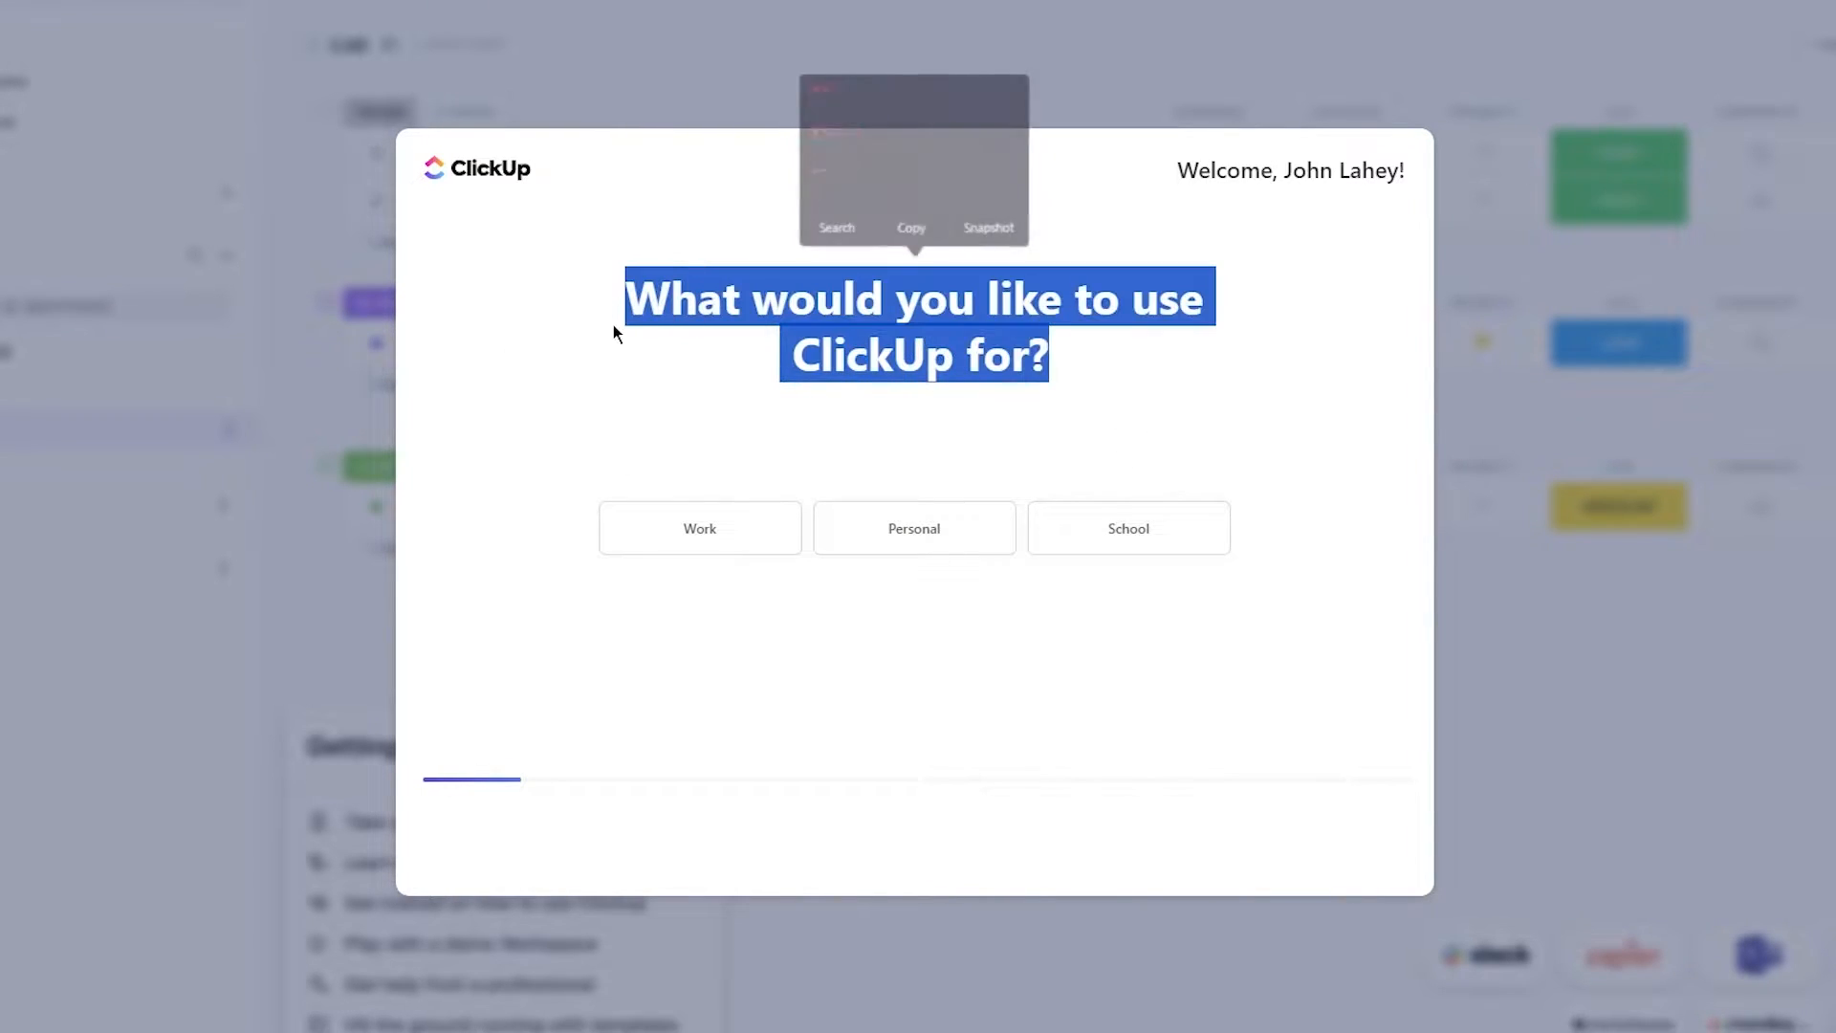
{"action": "left_click", "coordinate": [618, 342]}
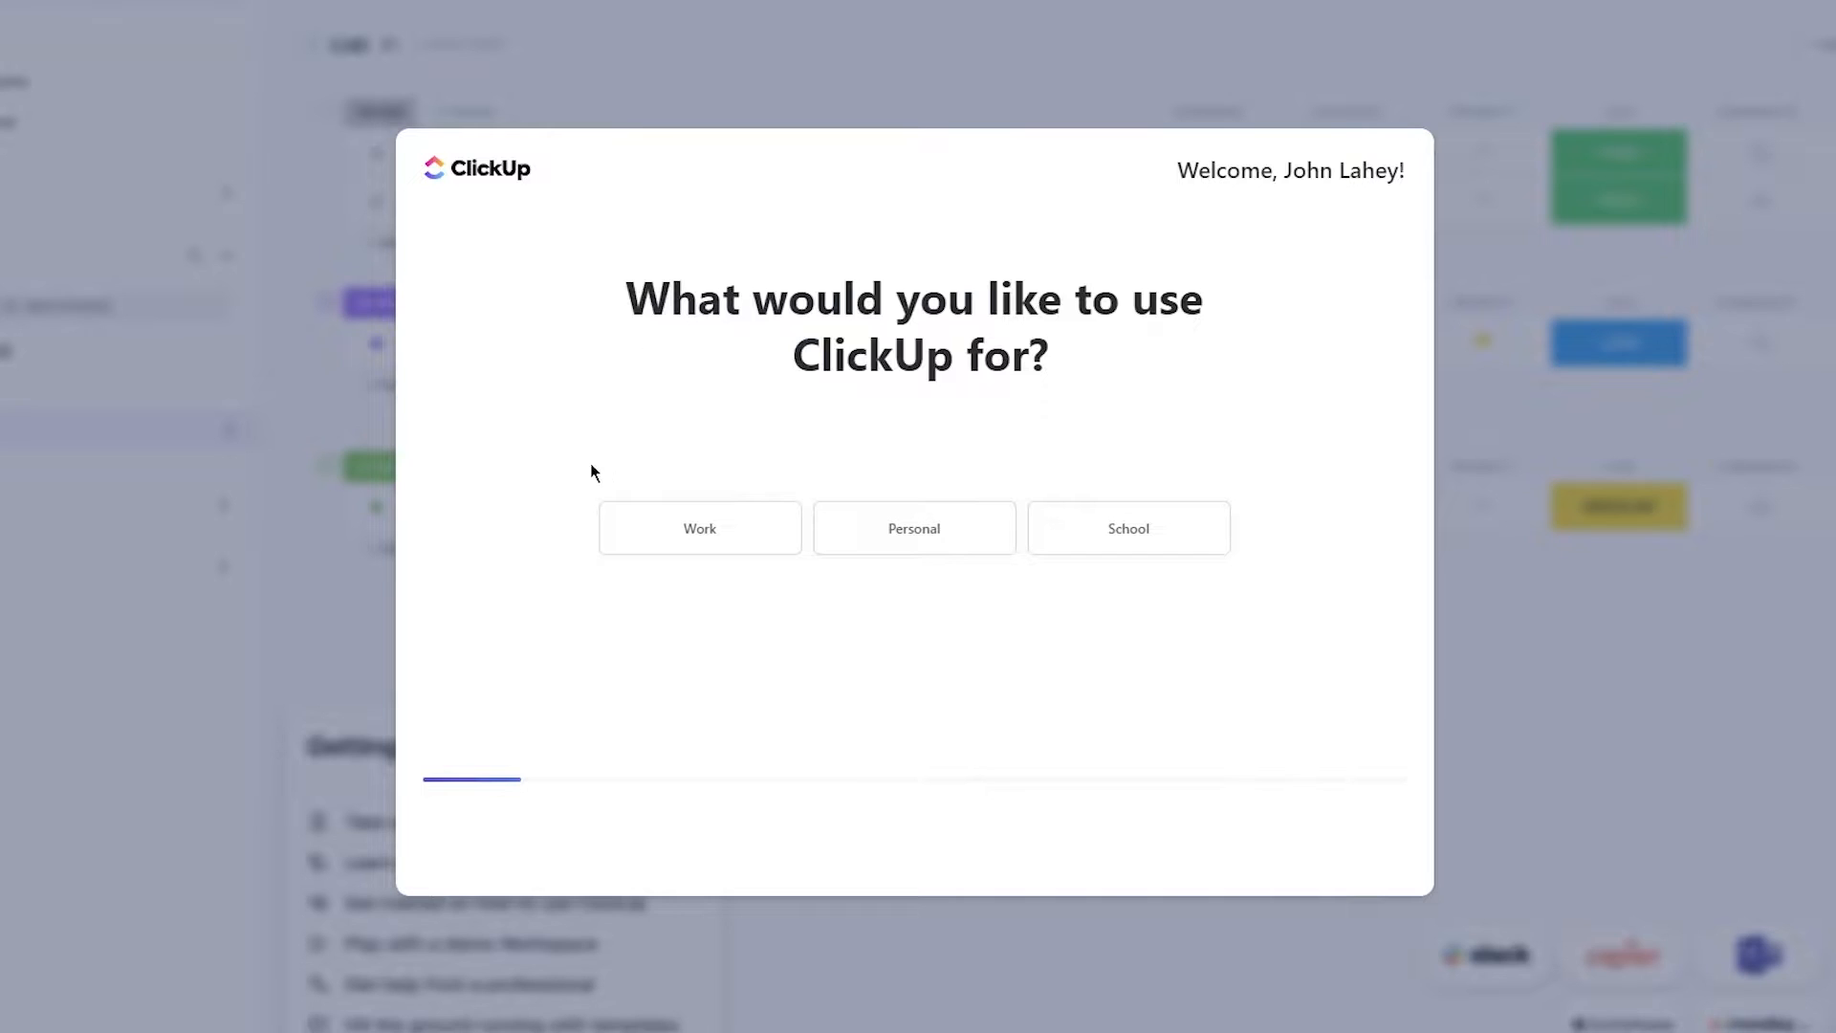
{"action": "left_click_drag", "start_coordinate": [600, 472], "coordinate": [1217, 545]}
{"action": "left_click", "coordinate": [1290, 572]}
Answer Personal as what ClickUp will be used for
{"action": "left_click", "coordinate": [905, 544]}
{"action": "left_click_drag", "start_coordinate": [1115, 421], "coordinate": [633, 297]}
{"action": "left_click", "coordinate": [790, 403]}
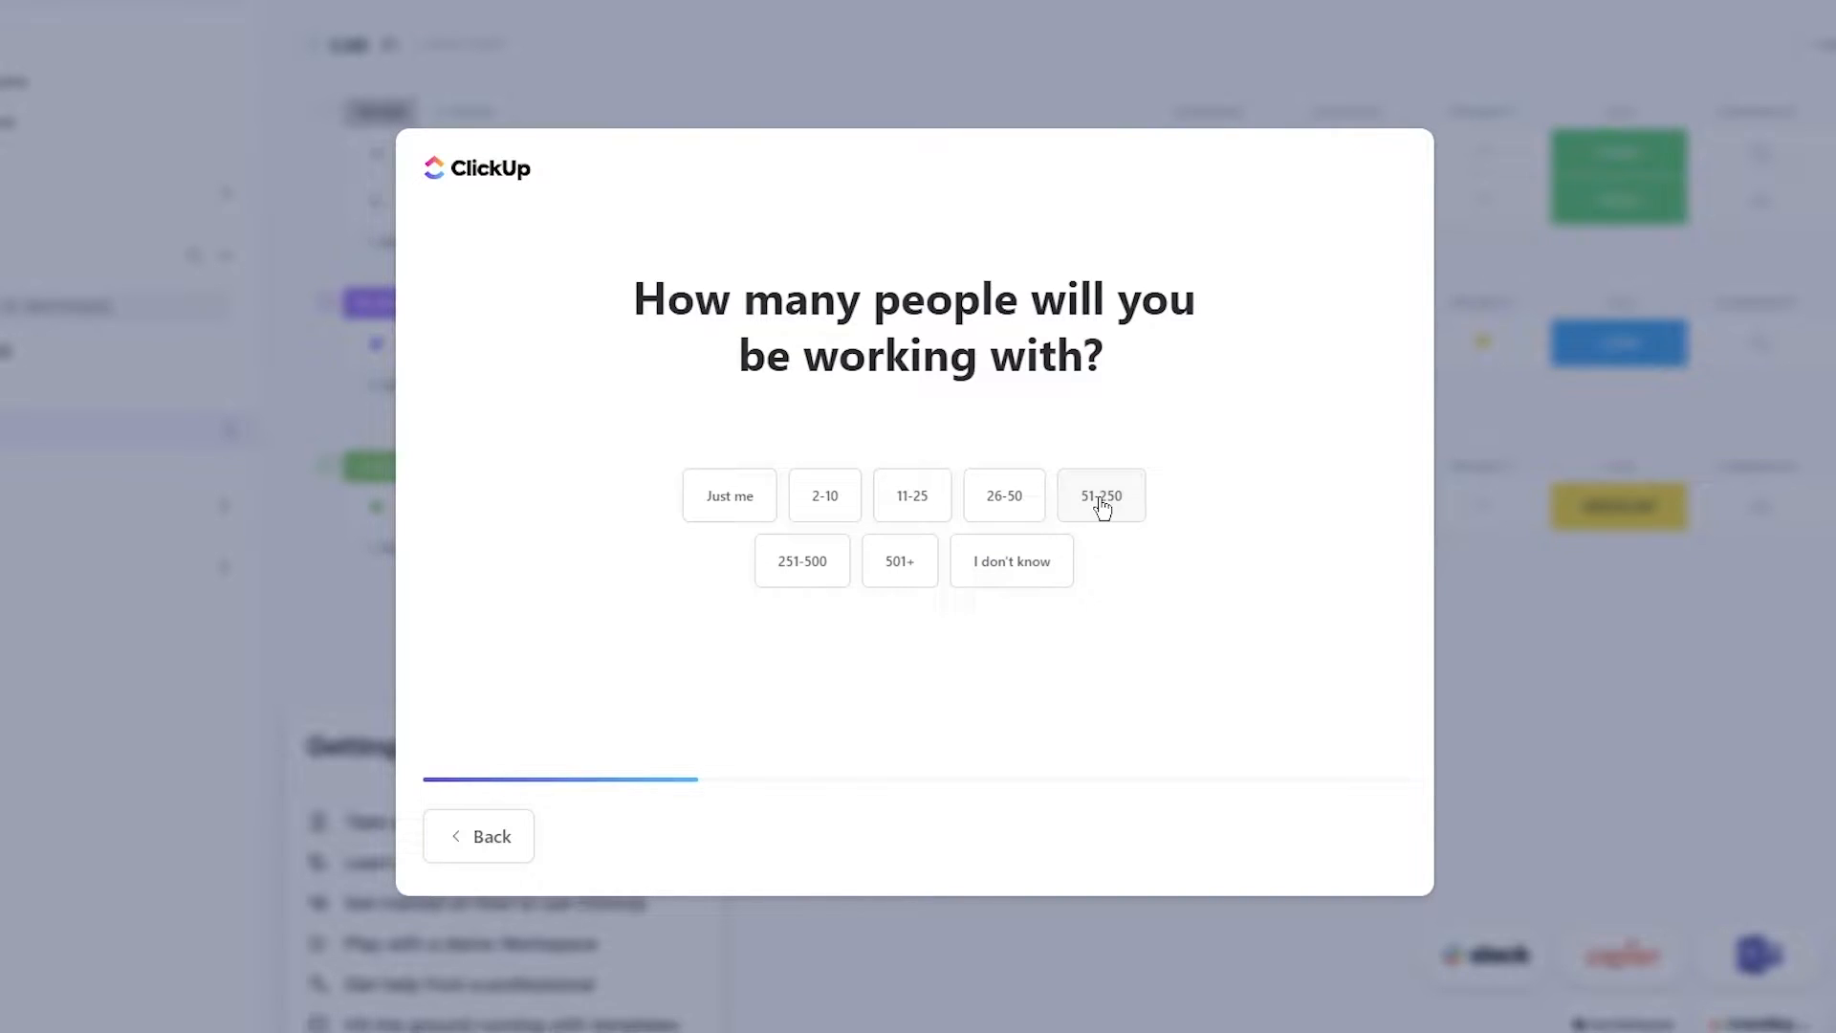
Answer a team size of 2-10 and continue with Personal Use as the solution
{"action": "left_click", "coordinate": [826, 499]}
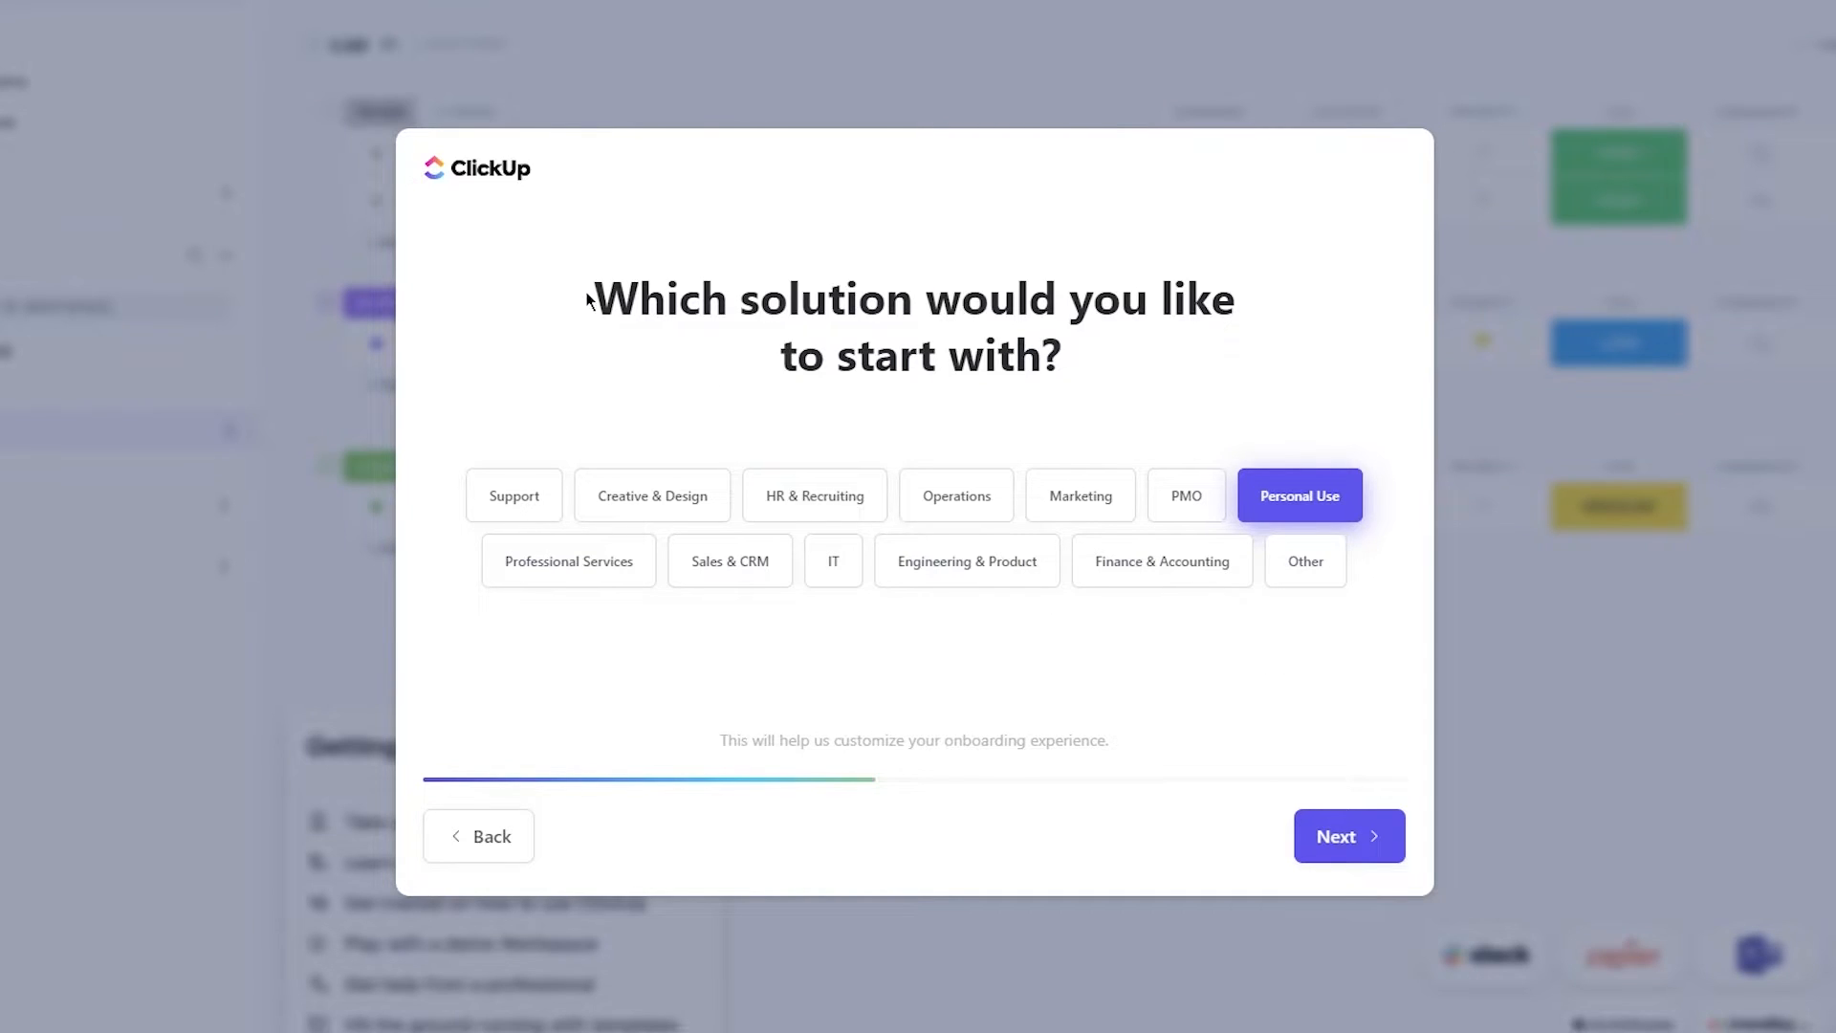
{"action": "left_click_drag", "start_coordinate": [574, 295], "coordinate": [1168, 360]}
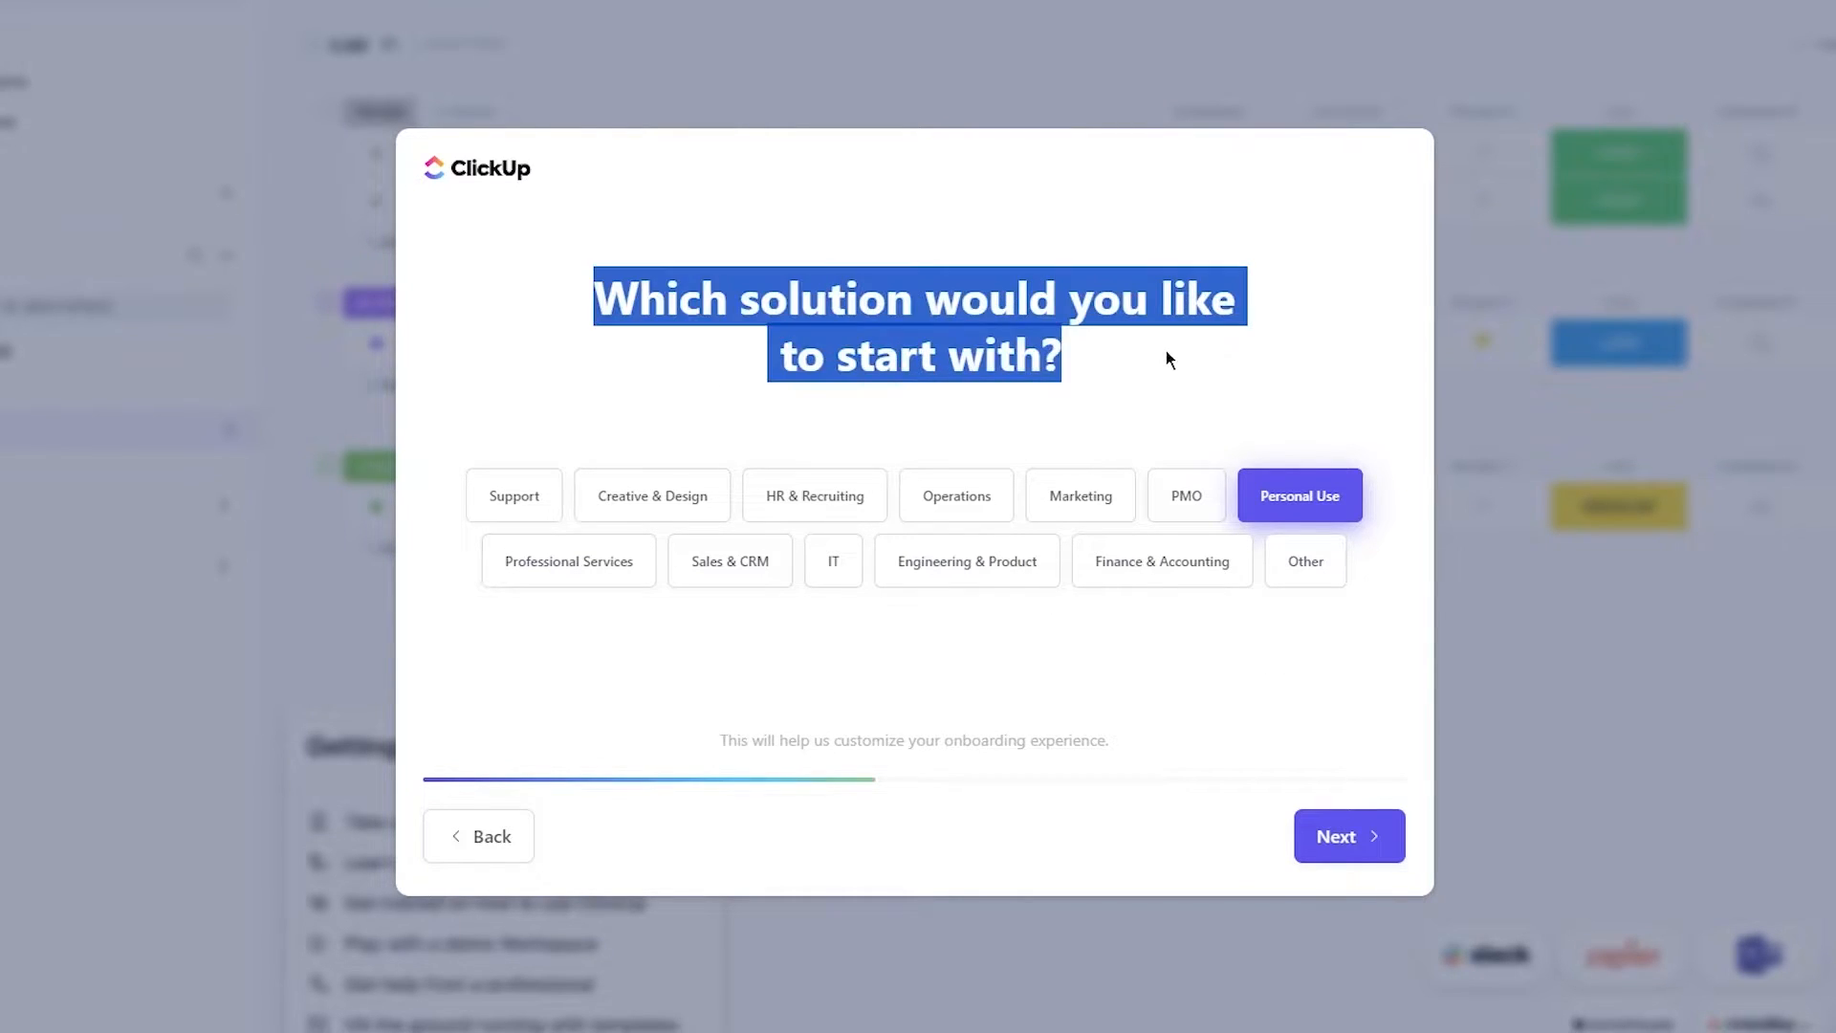
{"action": "left_click", "coordinate": [1155, 383]}
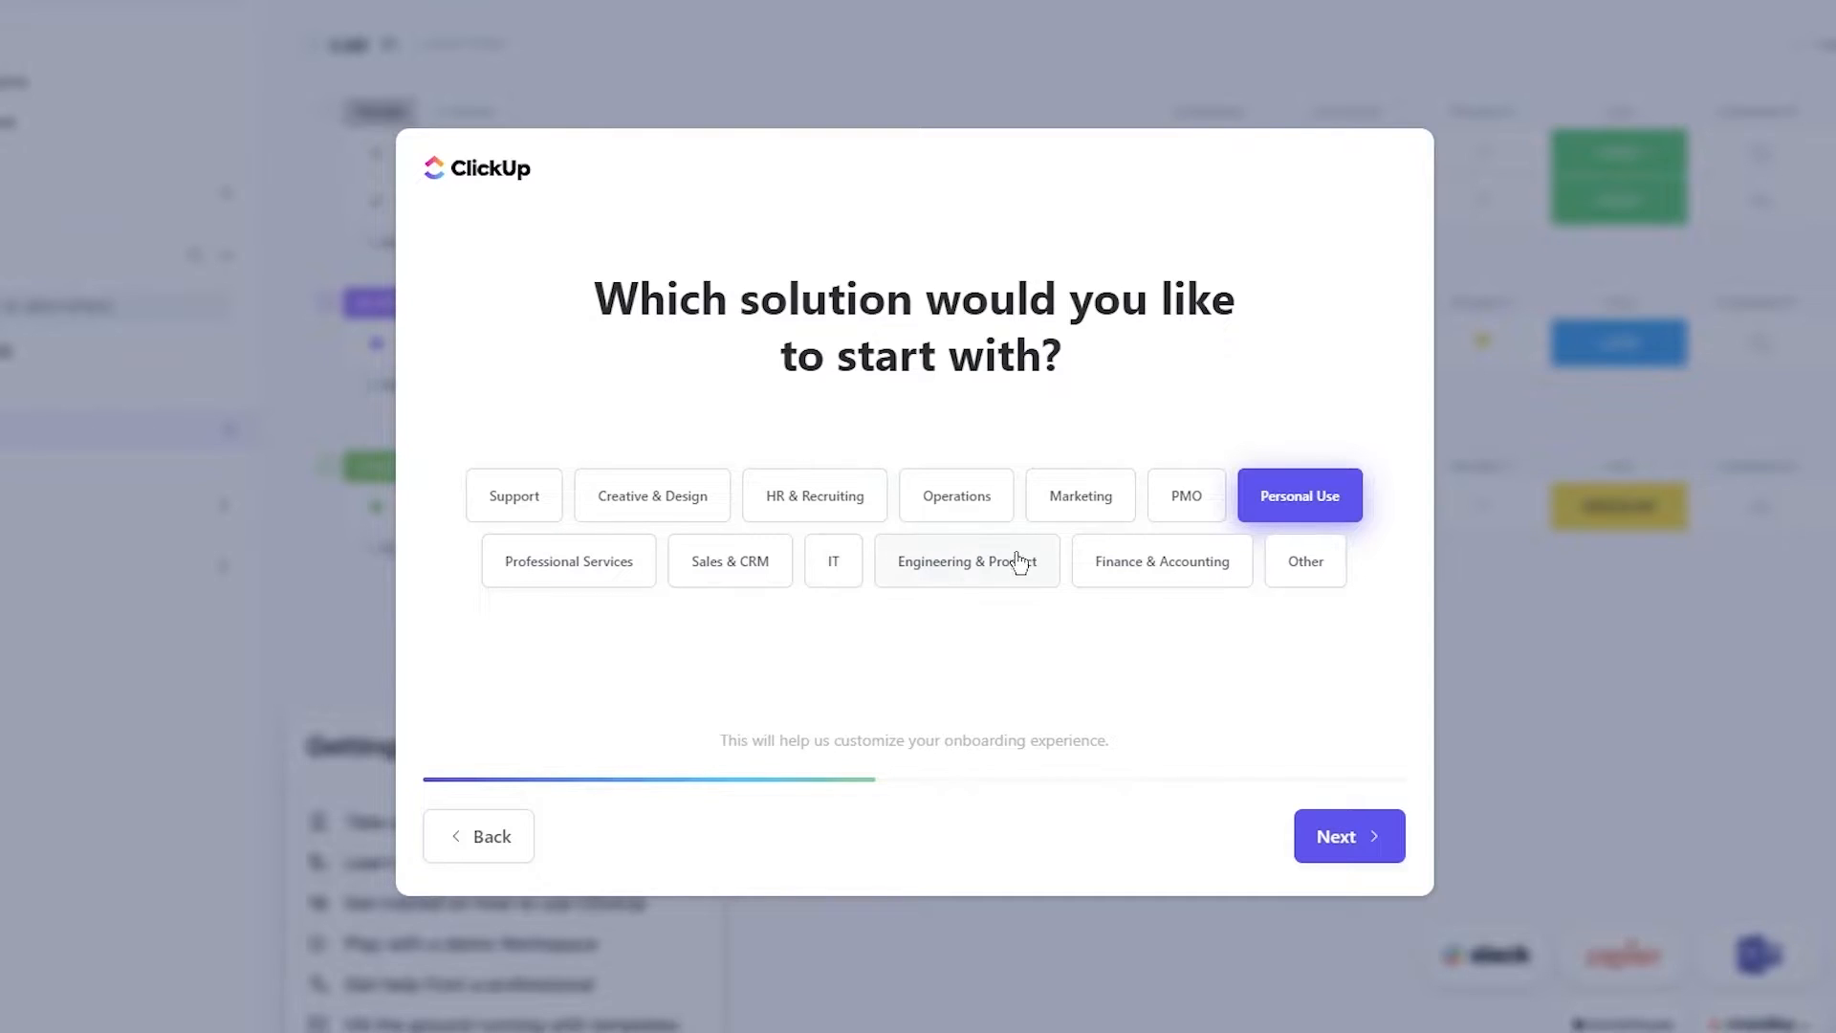
{"action": "left_click", "coordinate": [1388, 838]}
Pick YouTube as the referral source and skip inviting people
{"action": "left_click_drag", "start_coordinate": [724, 277], "coordinate": [1190, 373]}
{"action": "left_click", "coordinate": [1190, 370]}
{"action": "left_click", "coordinate": [545, 463]}
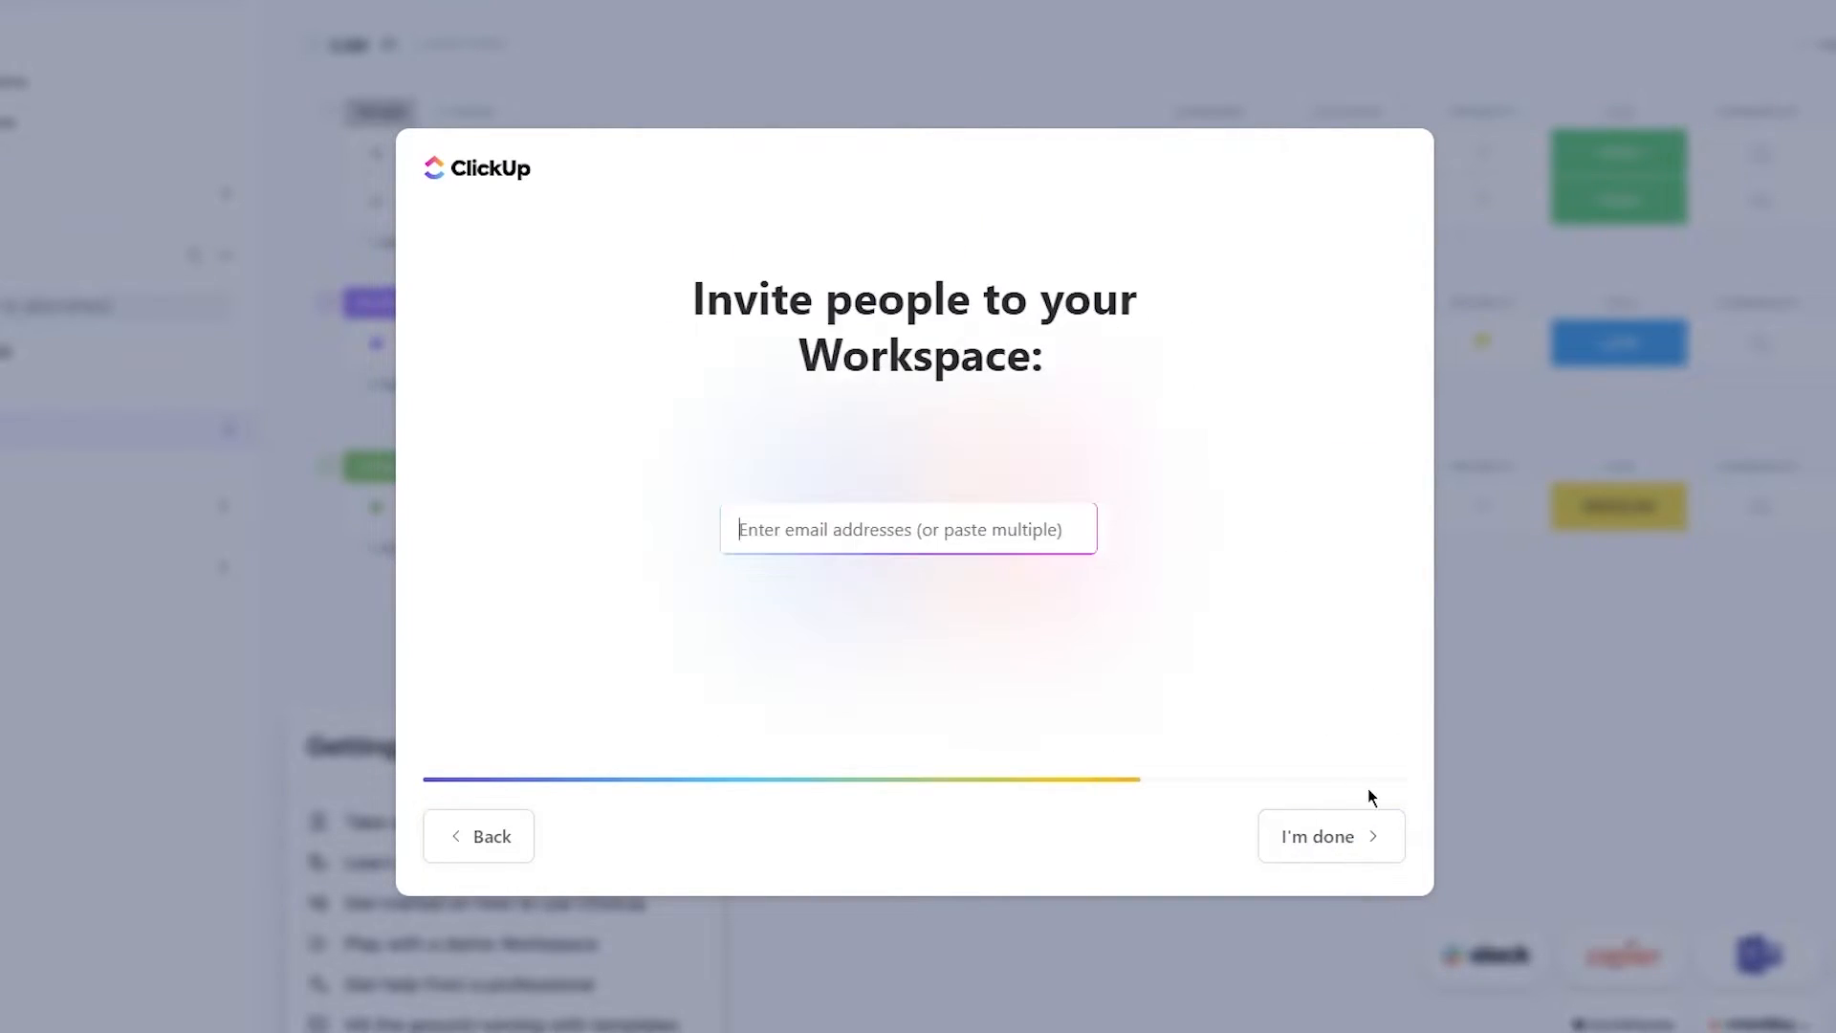
{"action": "left_click", "coordinate": [1373, 842]}
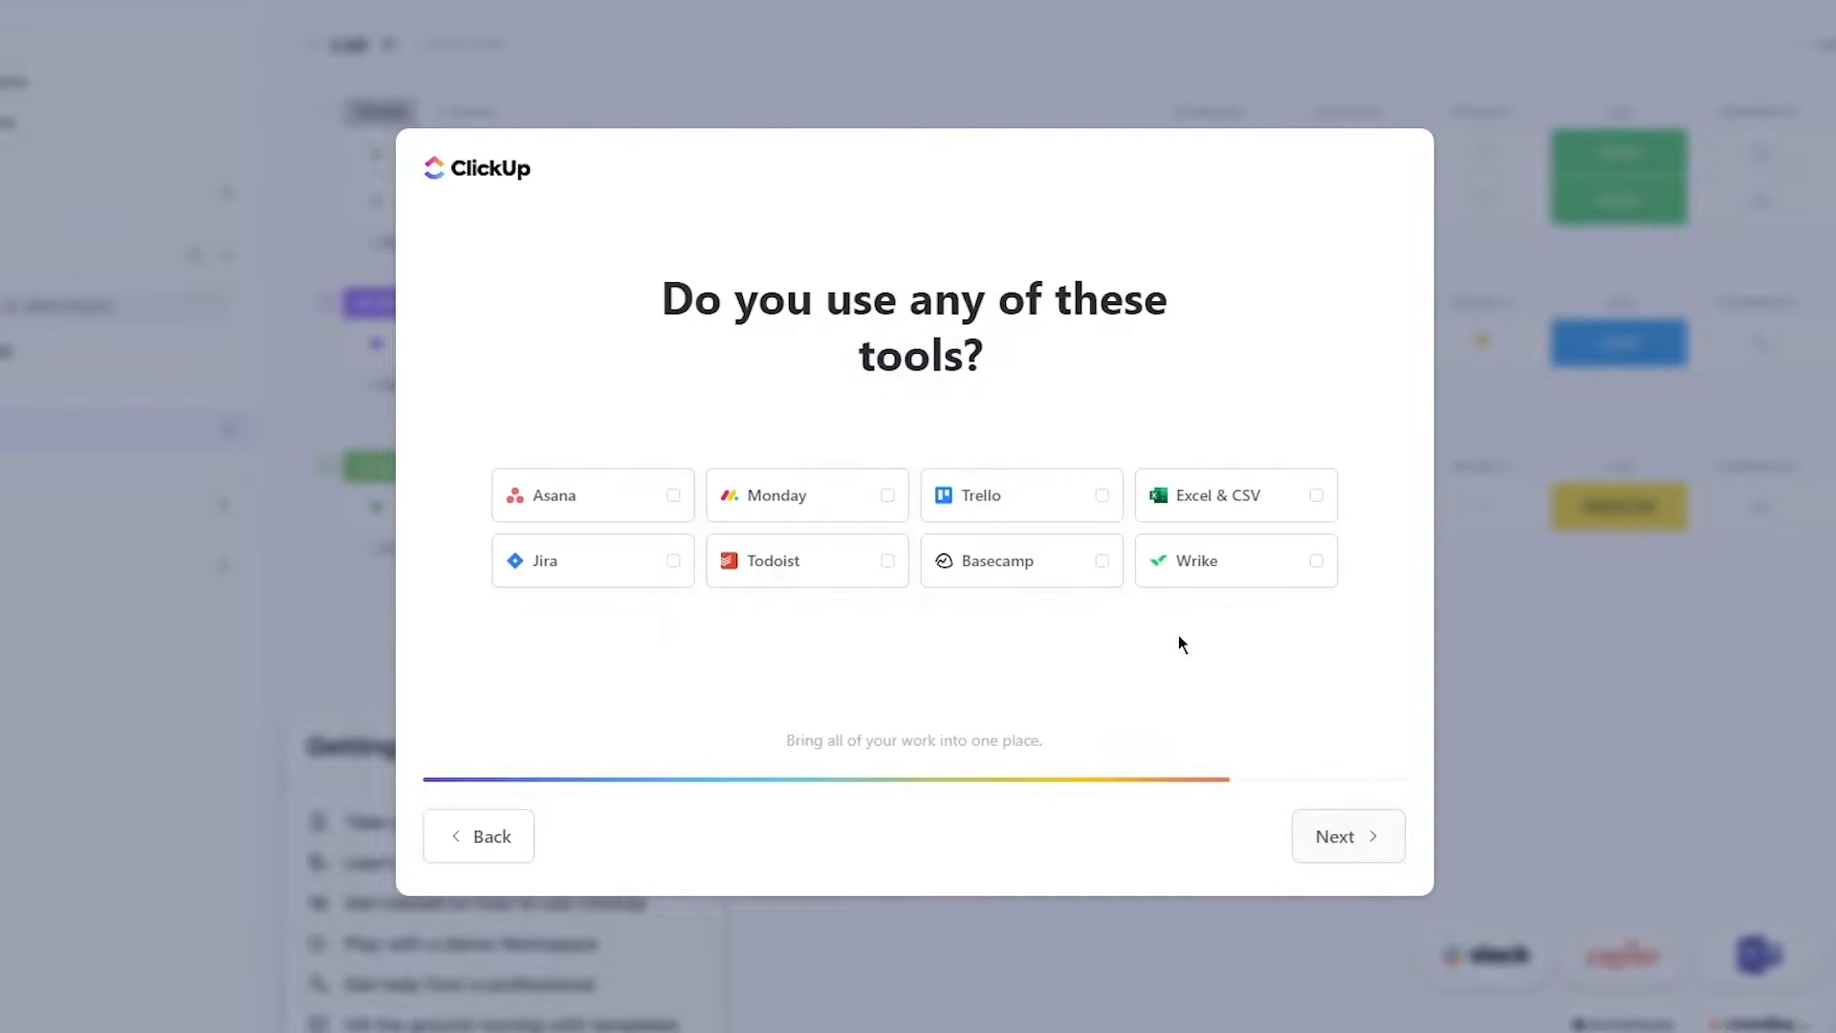
Highlight the list of other tools on the tools question
{"action": "left_click_drag", "start_coordinate": [1347, 641], "coordinate": [362, 474]}
{"action": "left_click", "coordinate": [610, 417]}
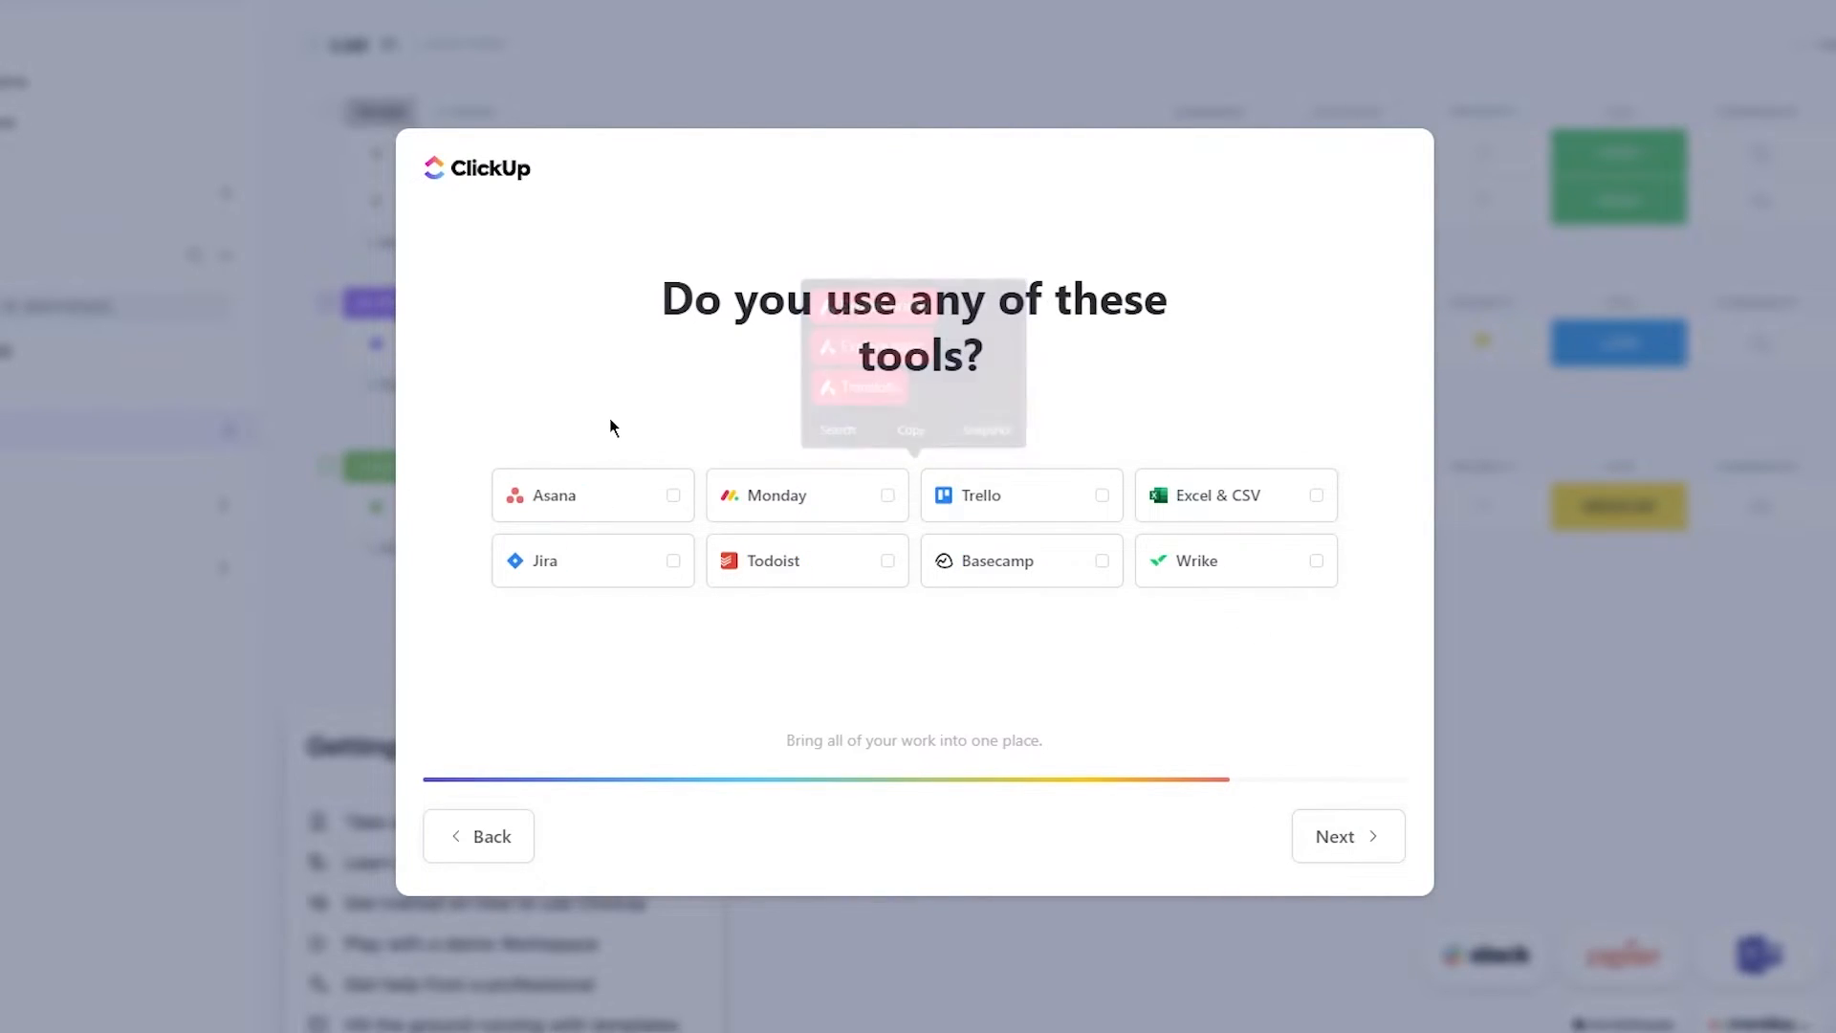
{"action": "left_click_drag", "start_coordinate": [610, 417], "coordinate": [1456, 587]}
{"action": "left_click", "coordinate": [1048, 607]}
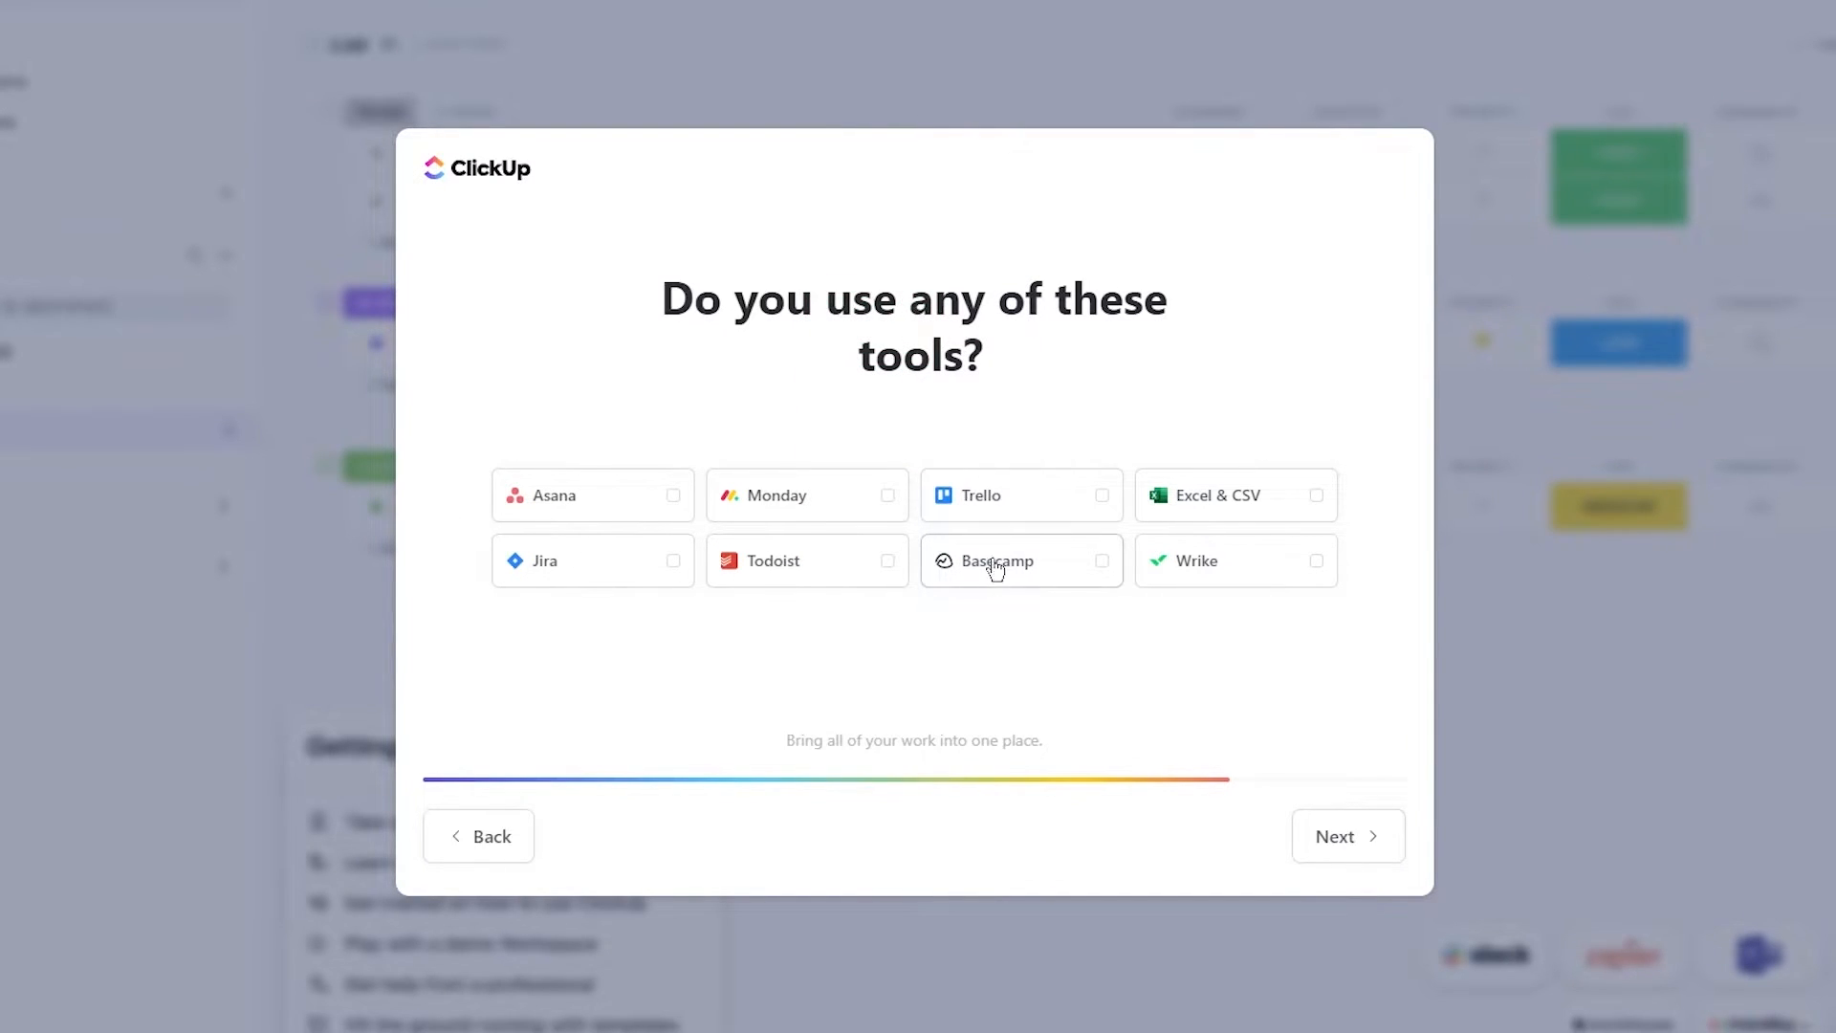
Skip the other-tools question and finish with the prefilled workspace name
{"action": "left_click", "coordinate": [1347, 839]}
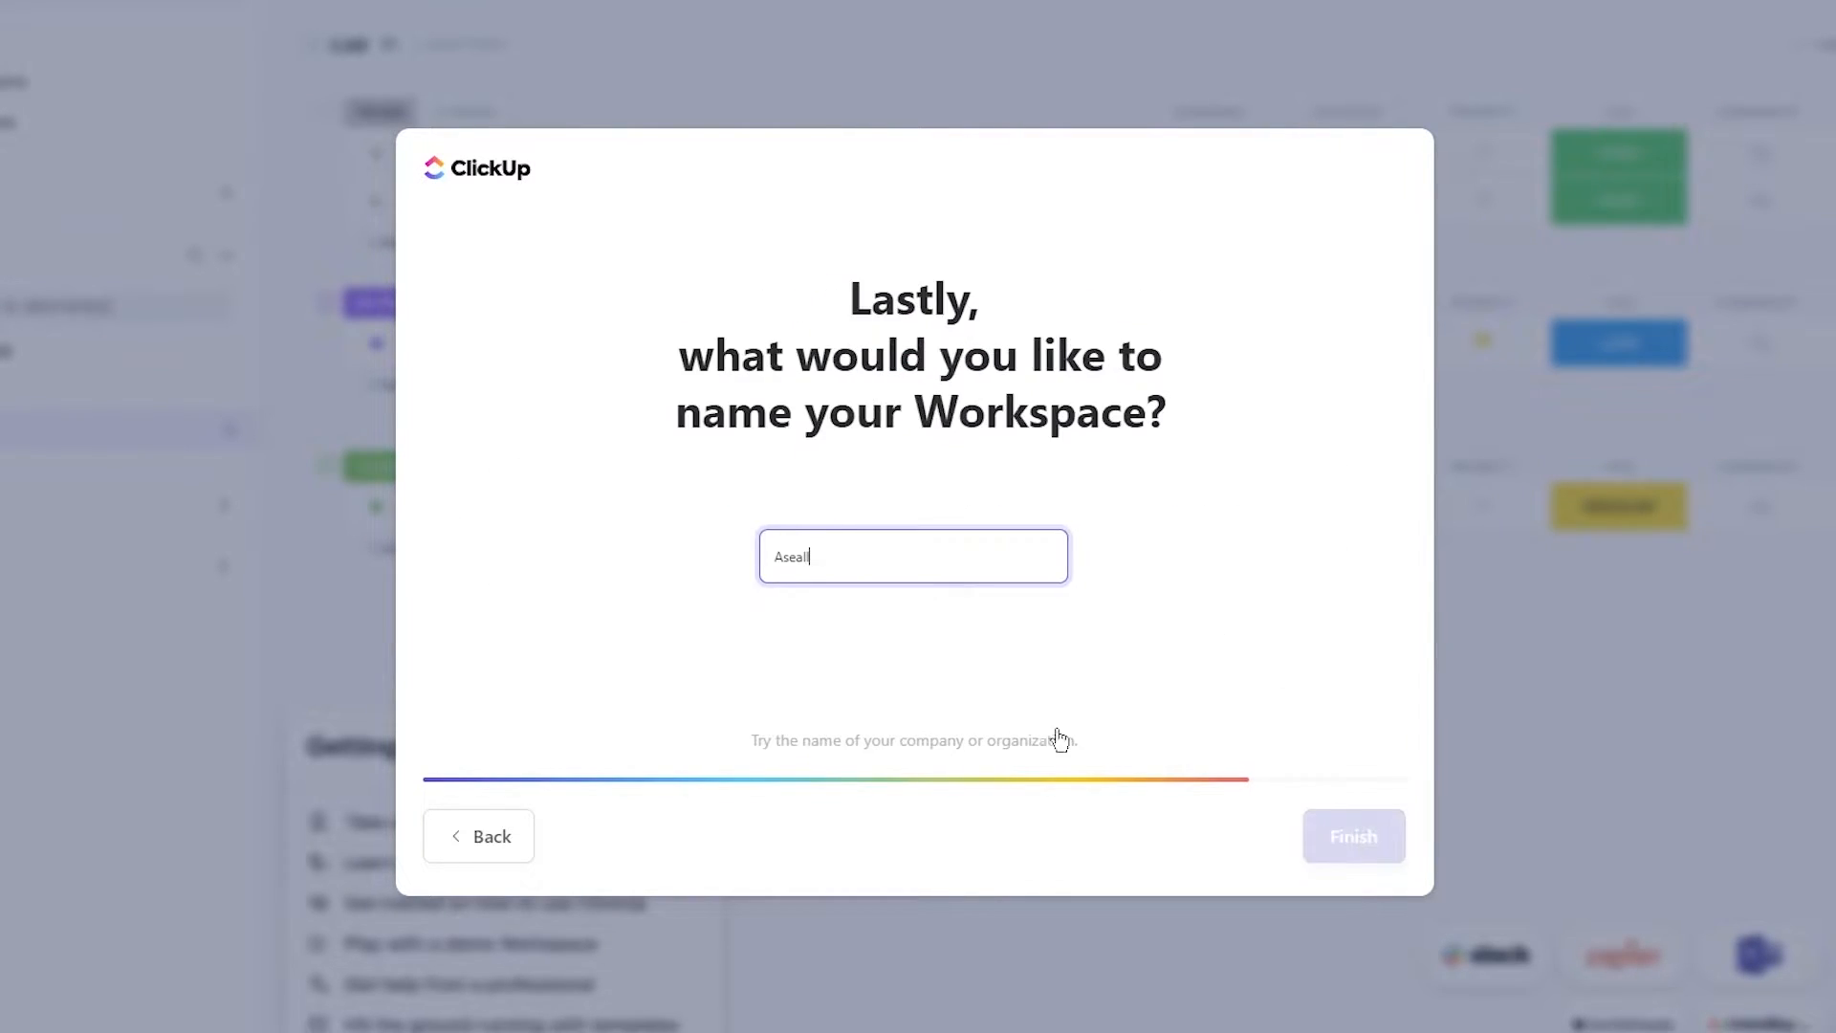
{"action": "left_click", "coordinate": [1350, 850]}
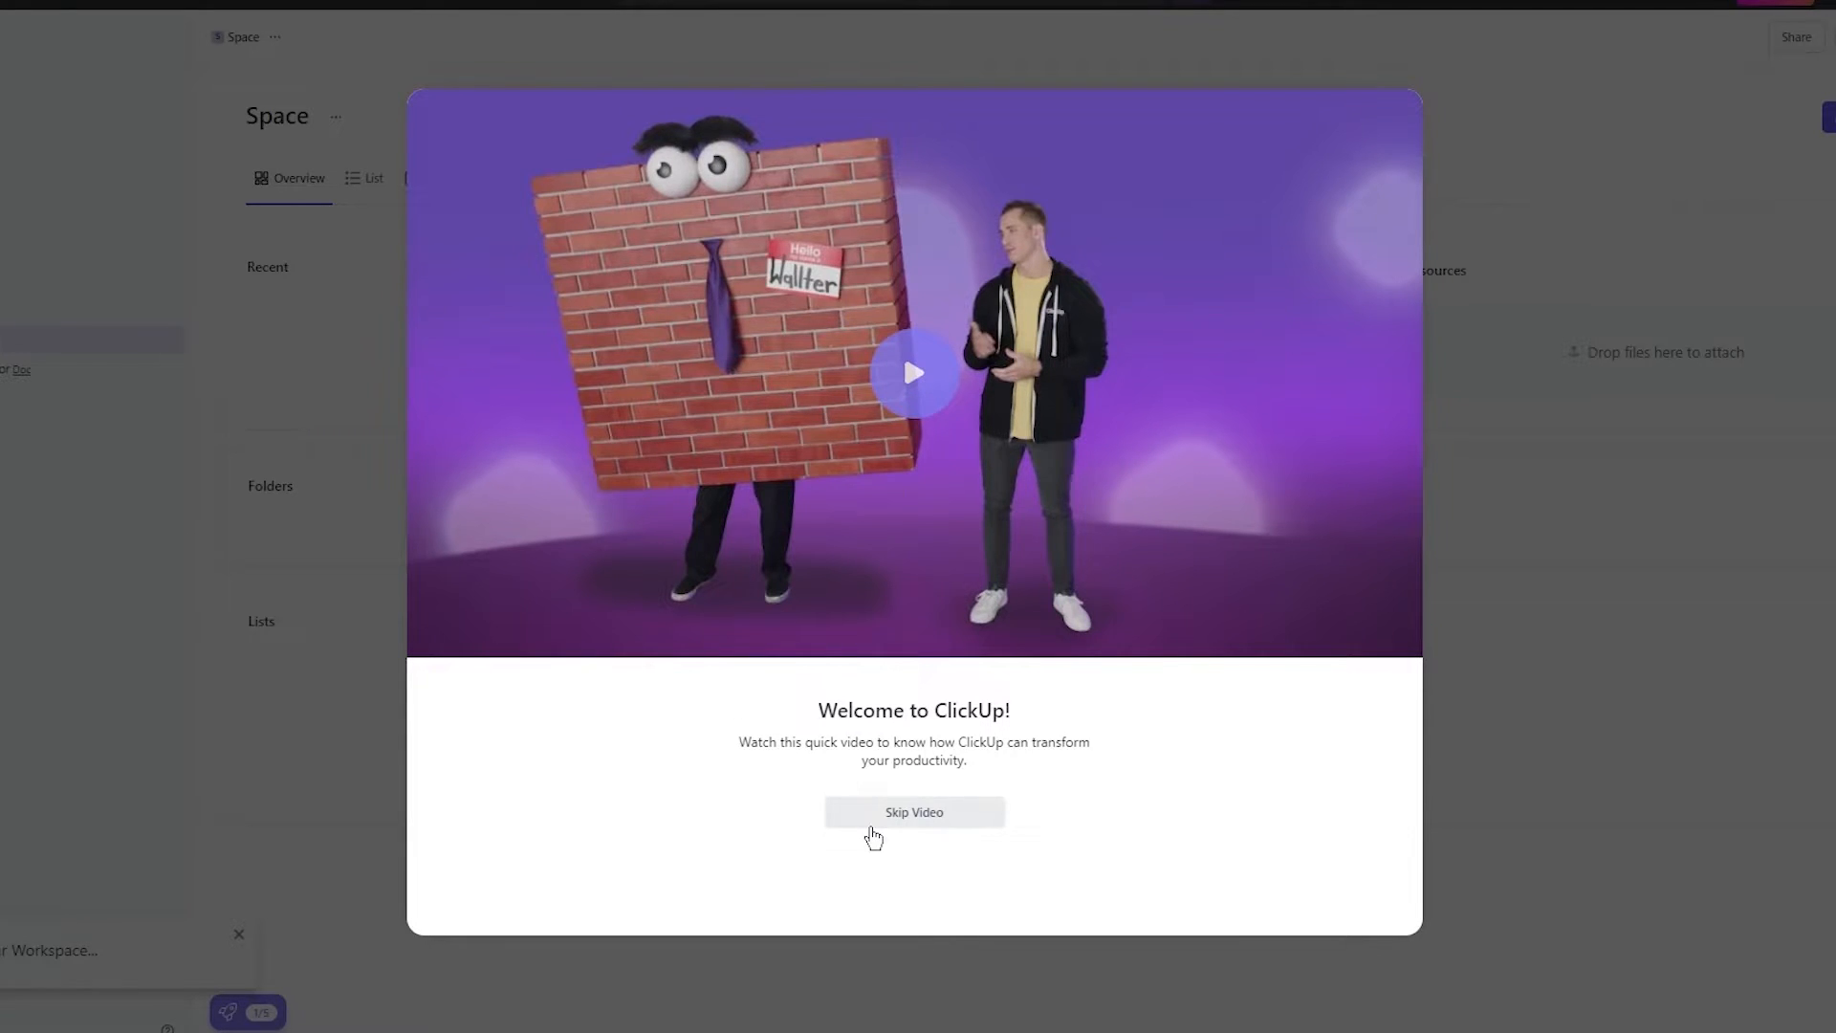
Skip the welcome video, close the Getting started checklist, and show Project 2 as a Board
{"action": "left_click", "coordinate": [919, 813]}
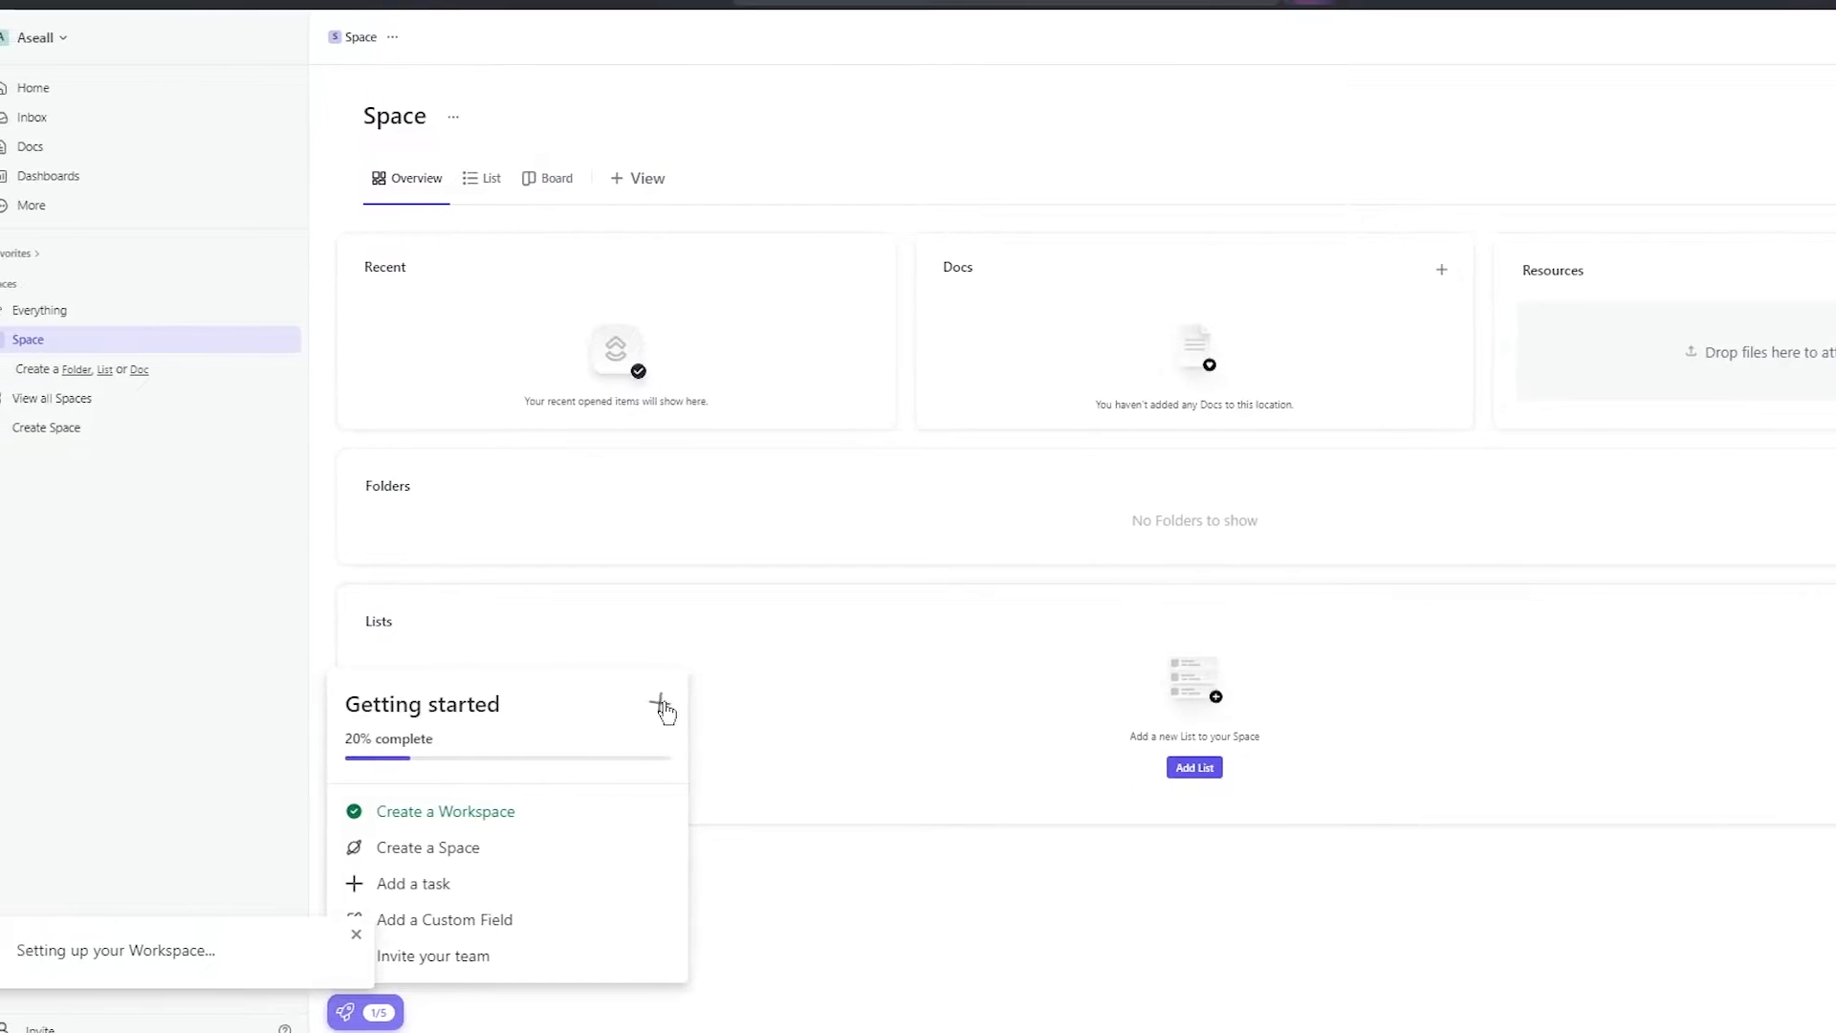
{"action": "left_click", "coordinate": [674, 704]}
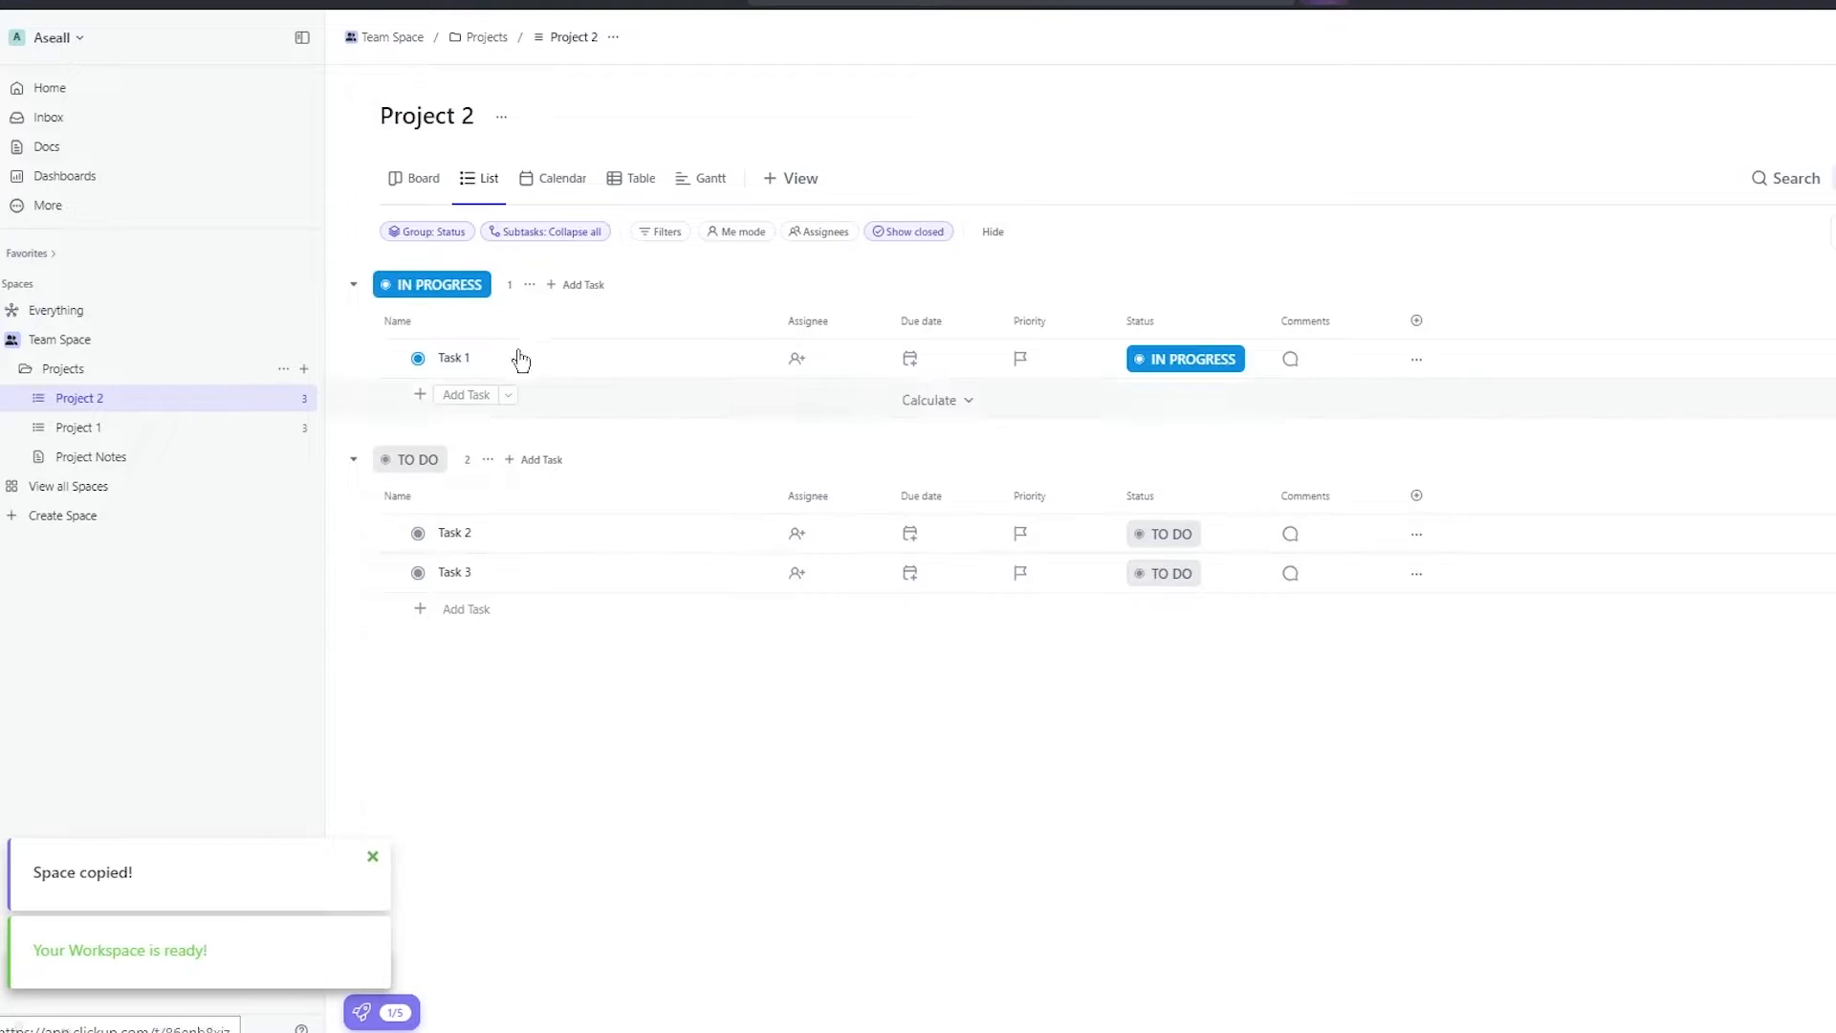
{"action": "left_click", "coordinate": [287, 182]}
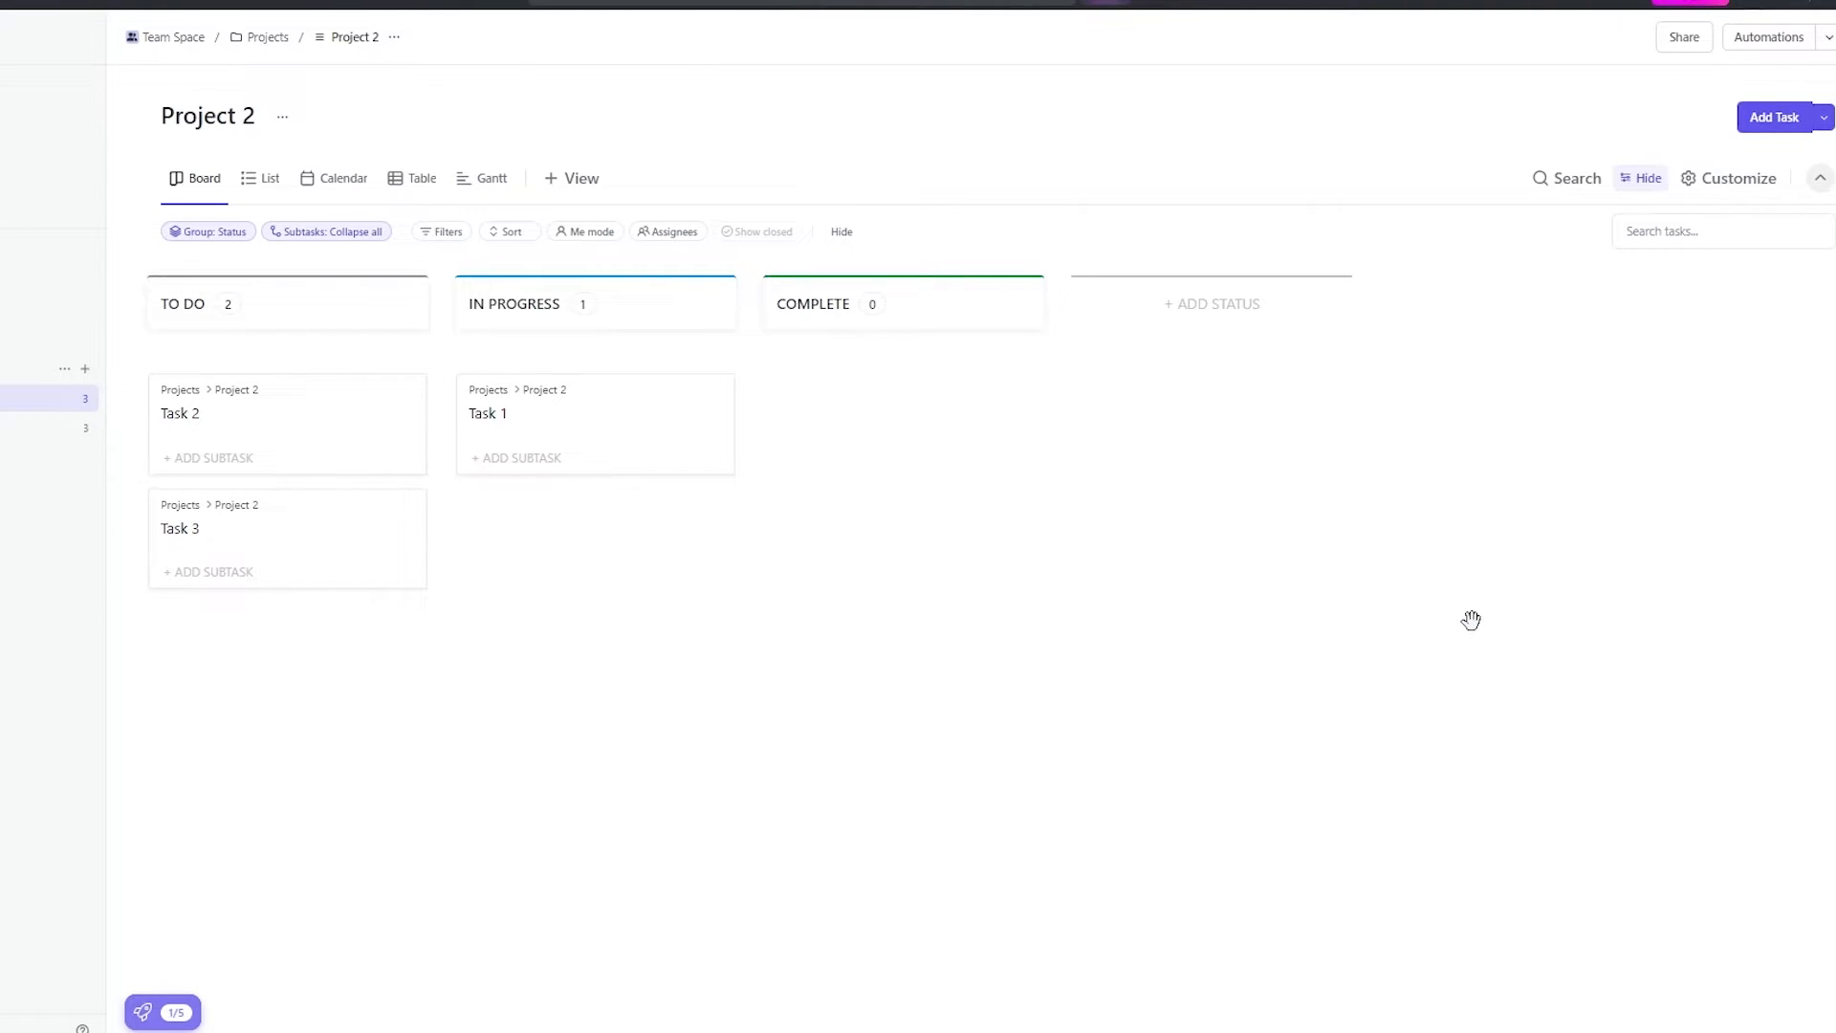
Switch Project 2 through its List, Calendar, Table and Gantt views
{"action": "left_click", "coordinate": [260, 178]}
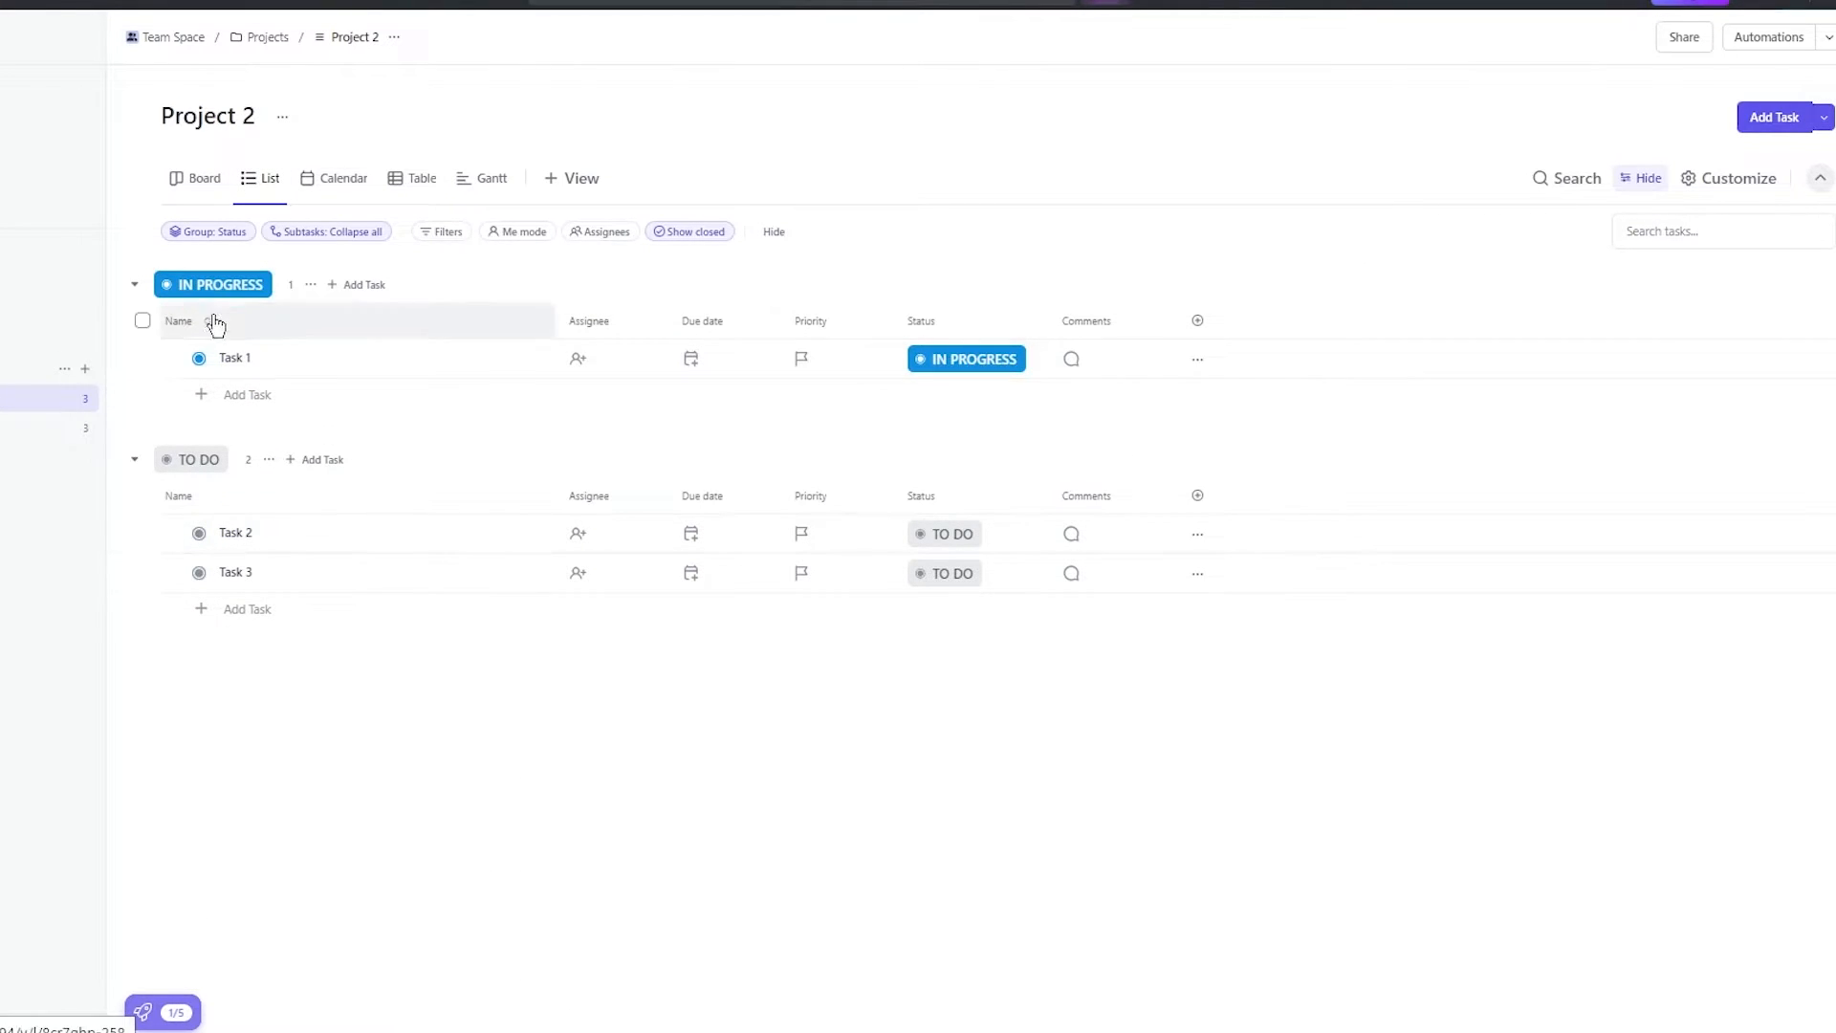
{"action": "left_click", "coordinate": [326, 182]}
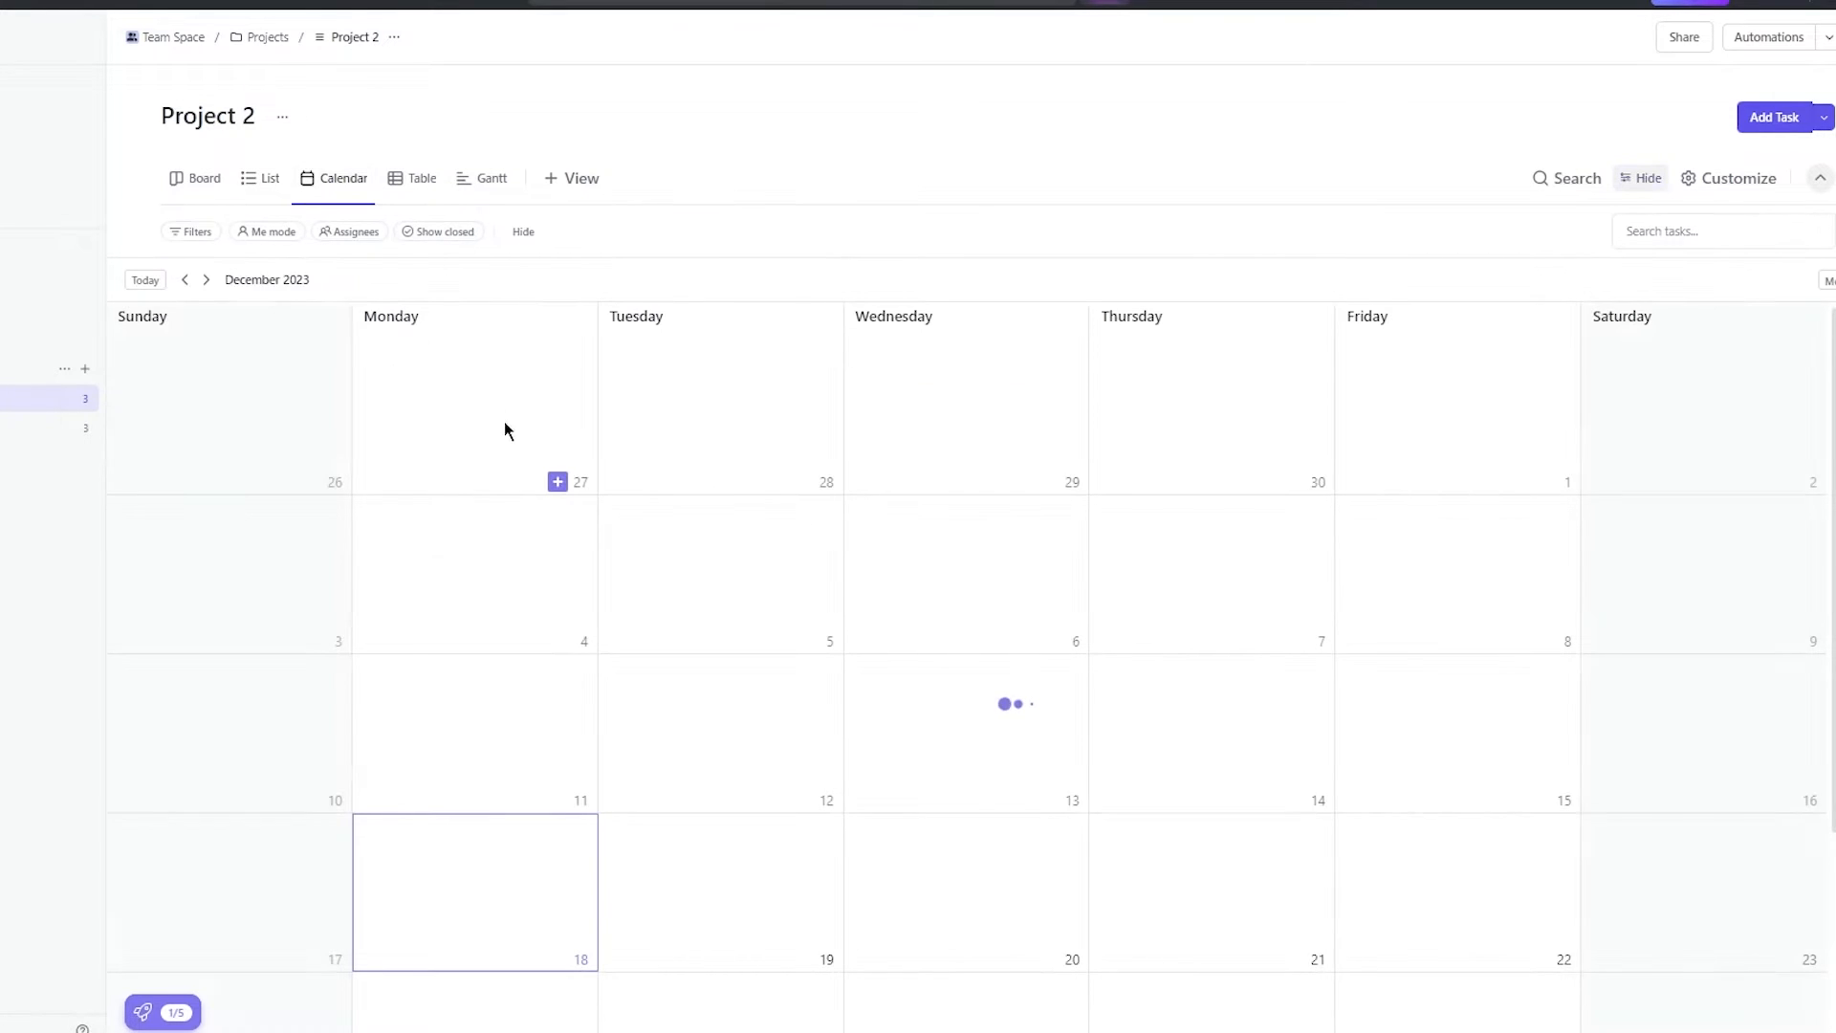
{"action": "left_click", "coordinate": [418, 187]}
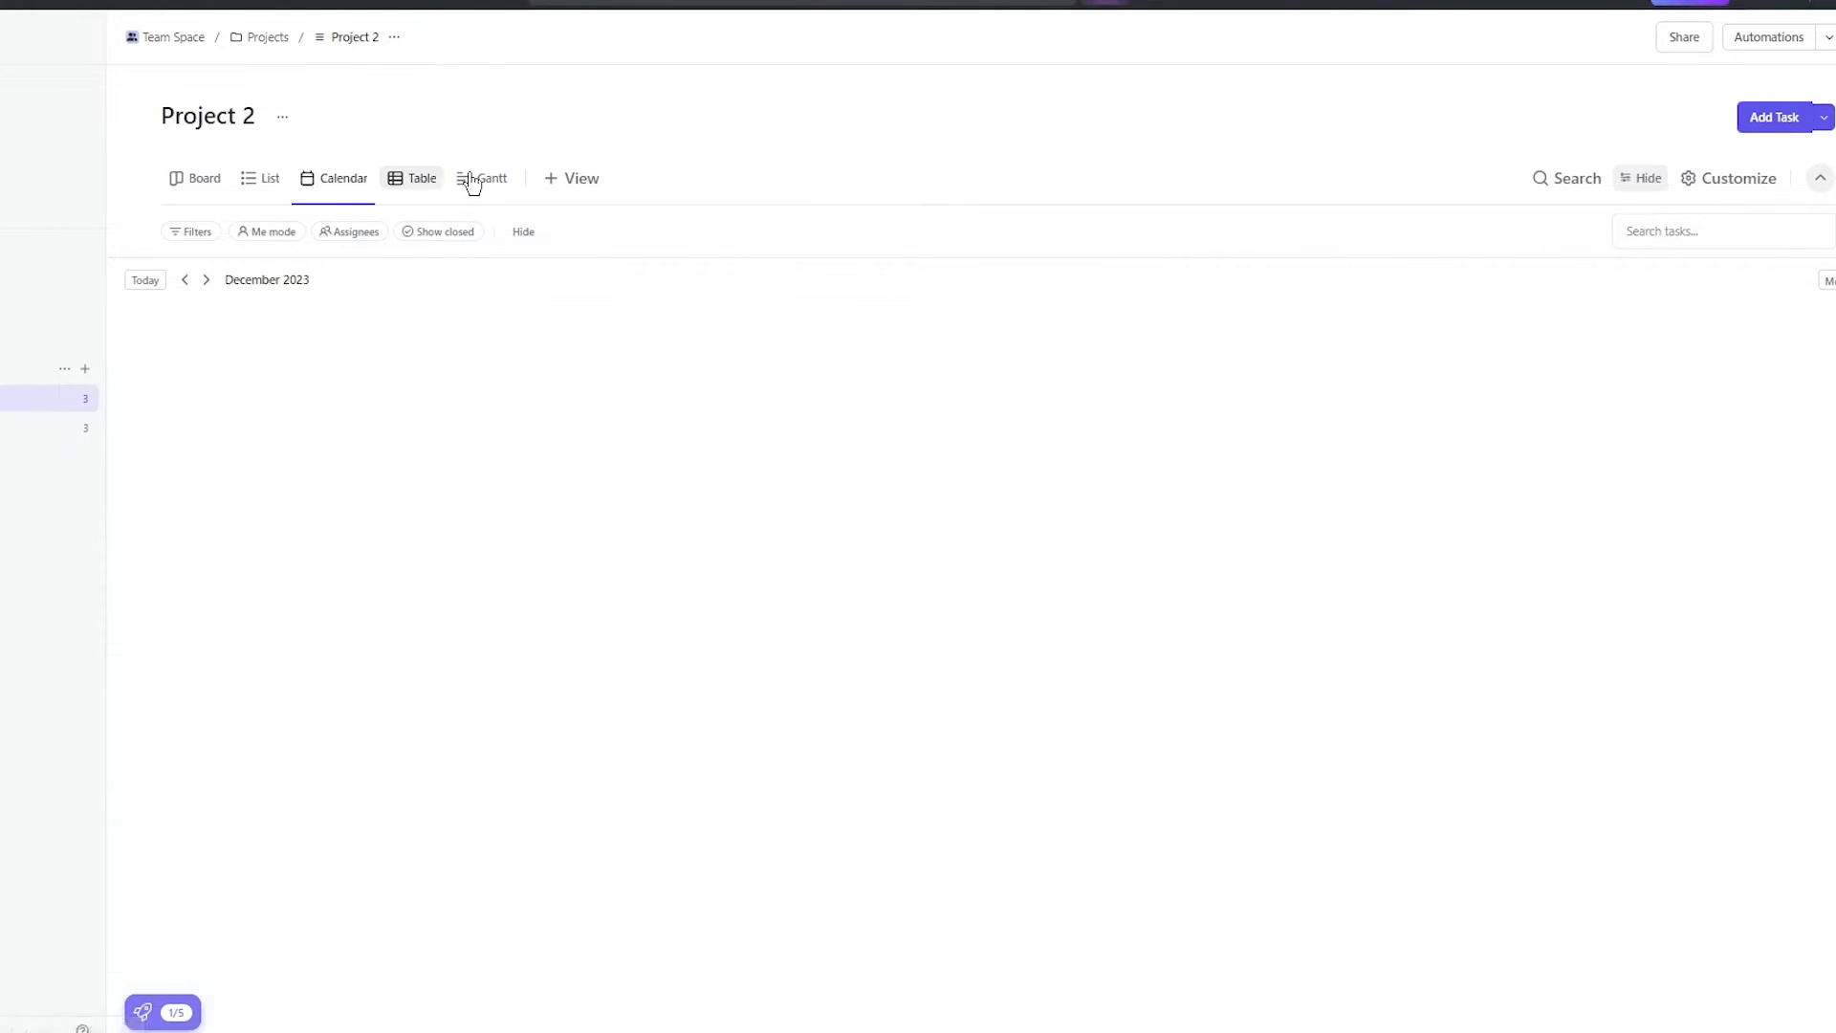
{"action": "left_click", "coordinate": [473, 181]}
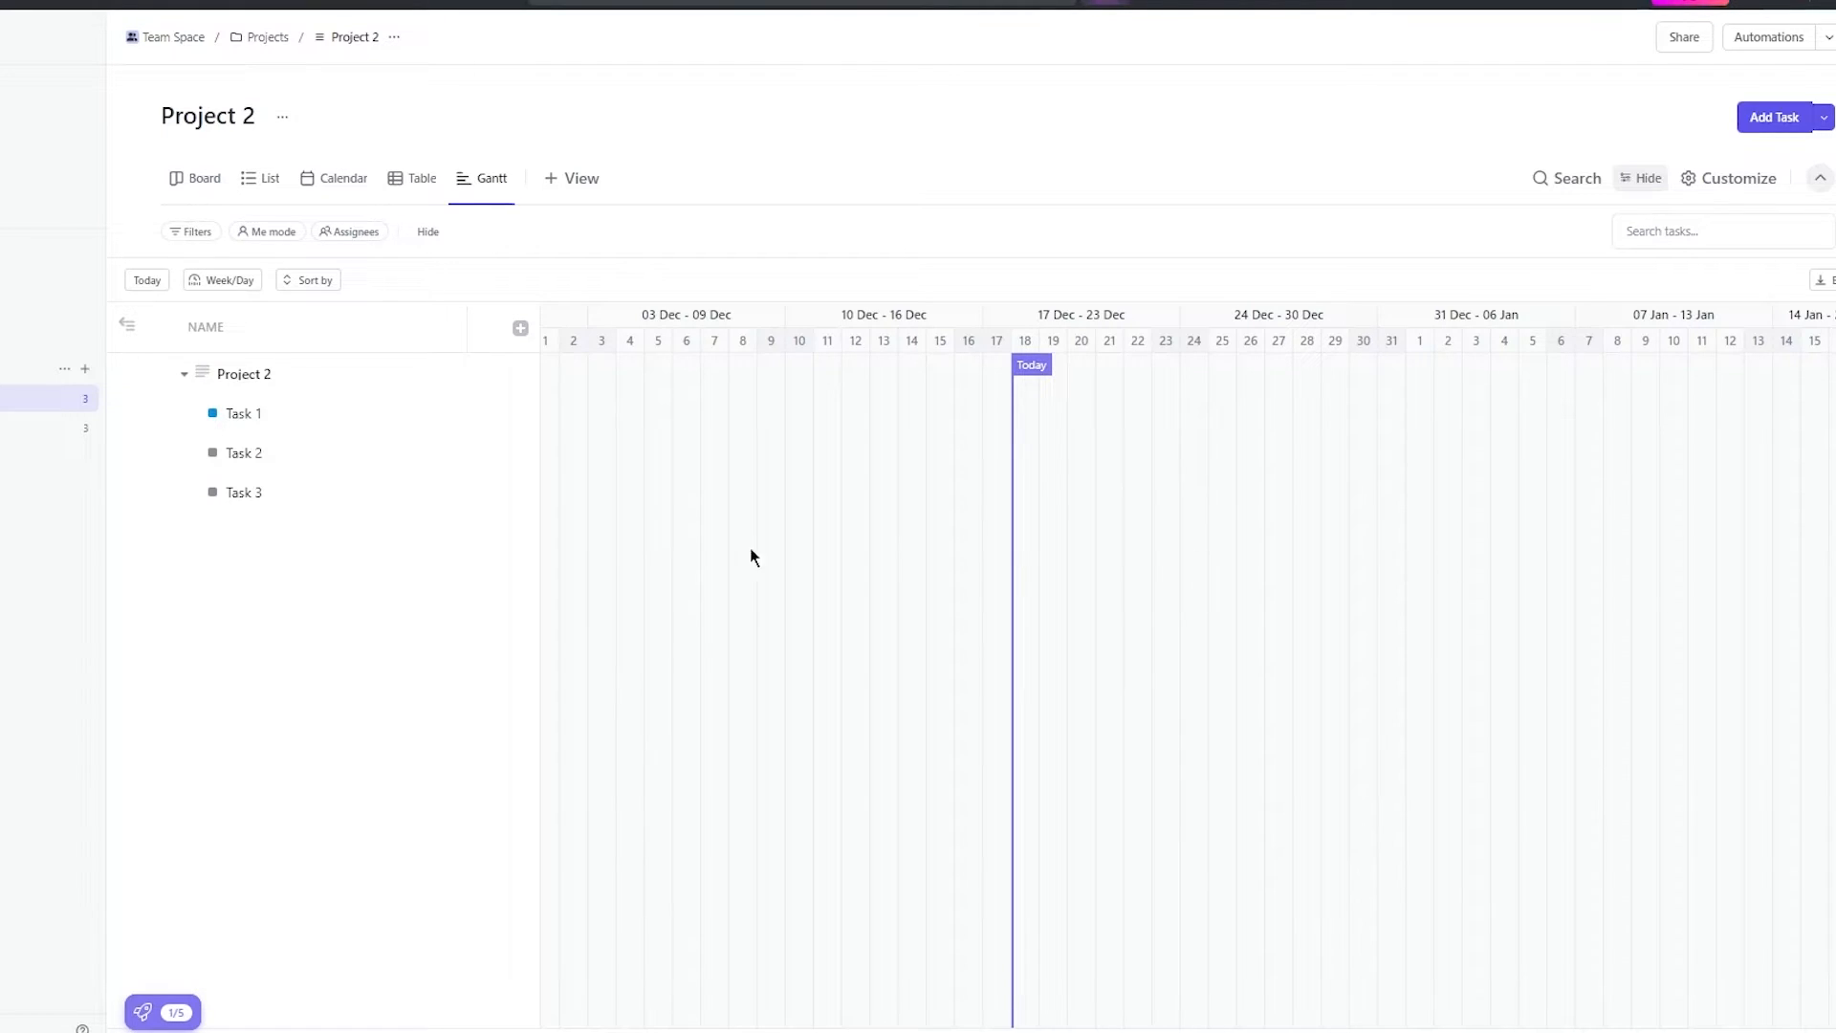
Dismiss a subtask popup on Task 2 and return to the grouped List view
{"action": "left_click", "coordinate": [520, 455]}
{"action": "left_click", "coordinate": [691, 429]}
{"action": "left_click", "coordinate": [252, 181]}
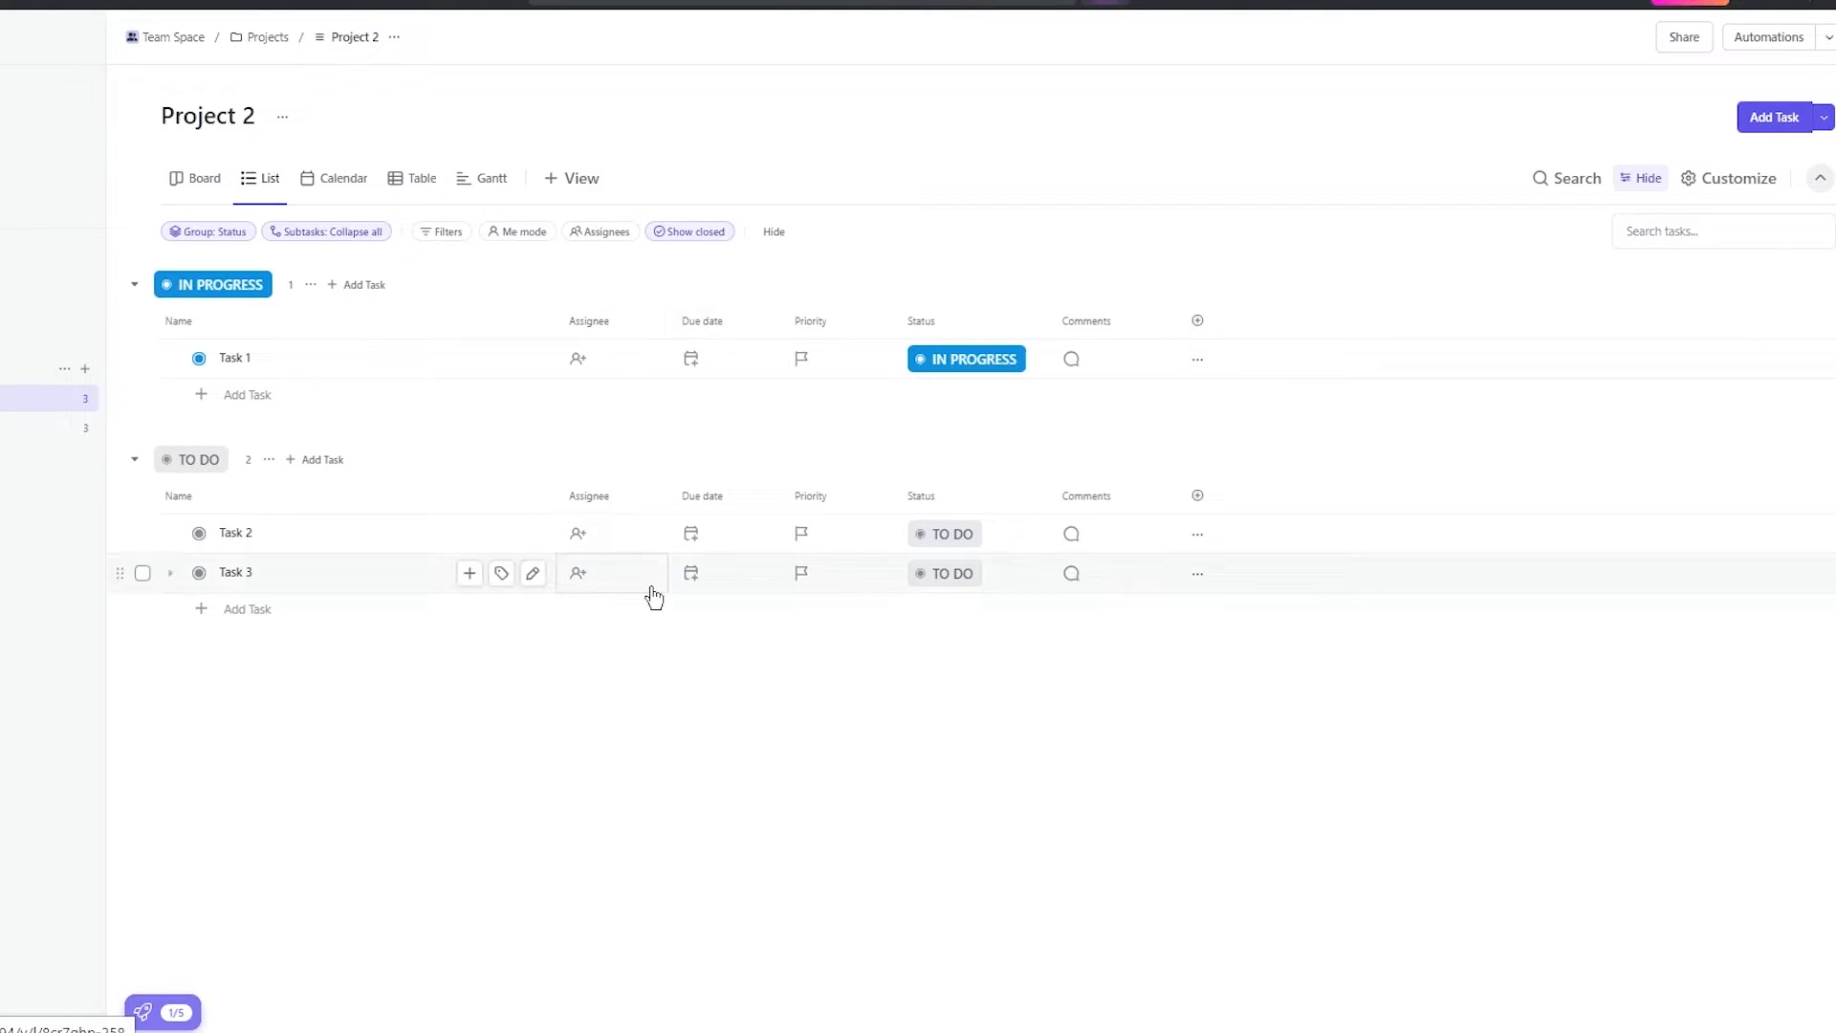
{"action": "left_click", "coordinate": [564, 180]}
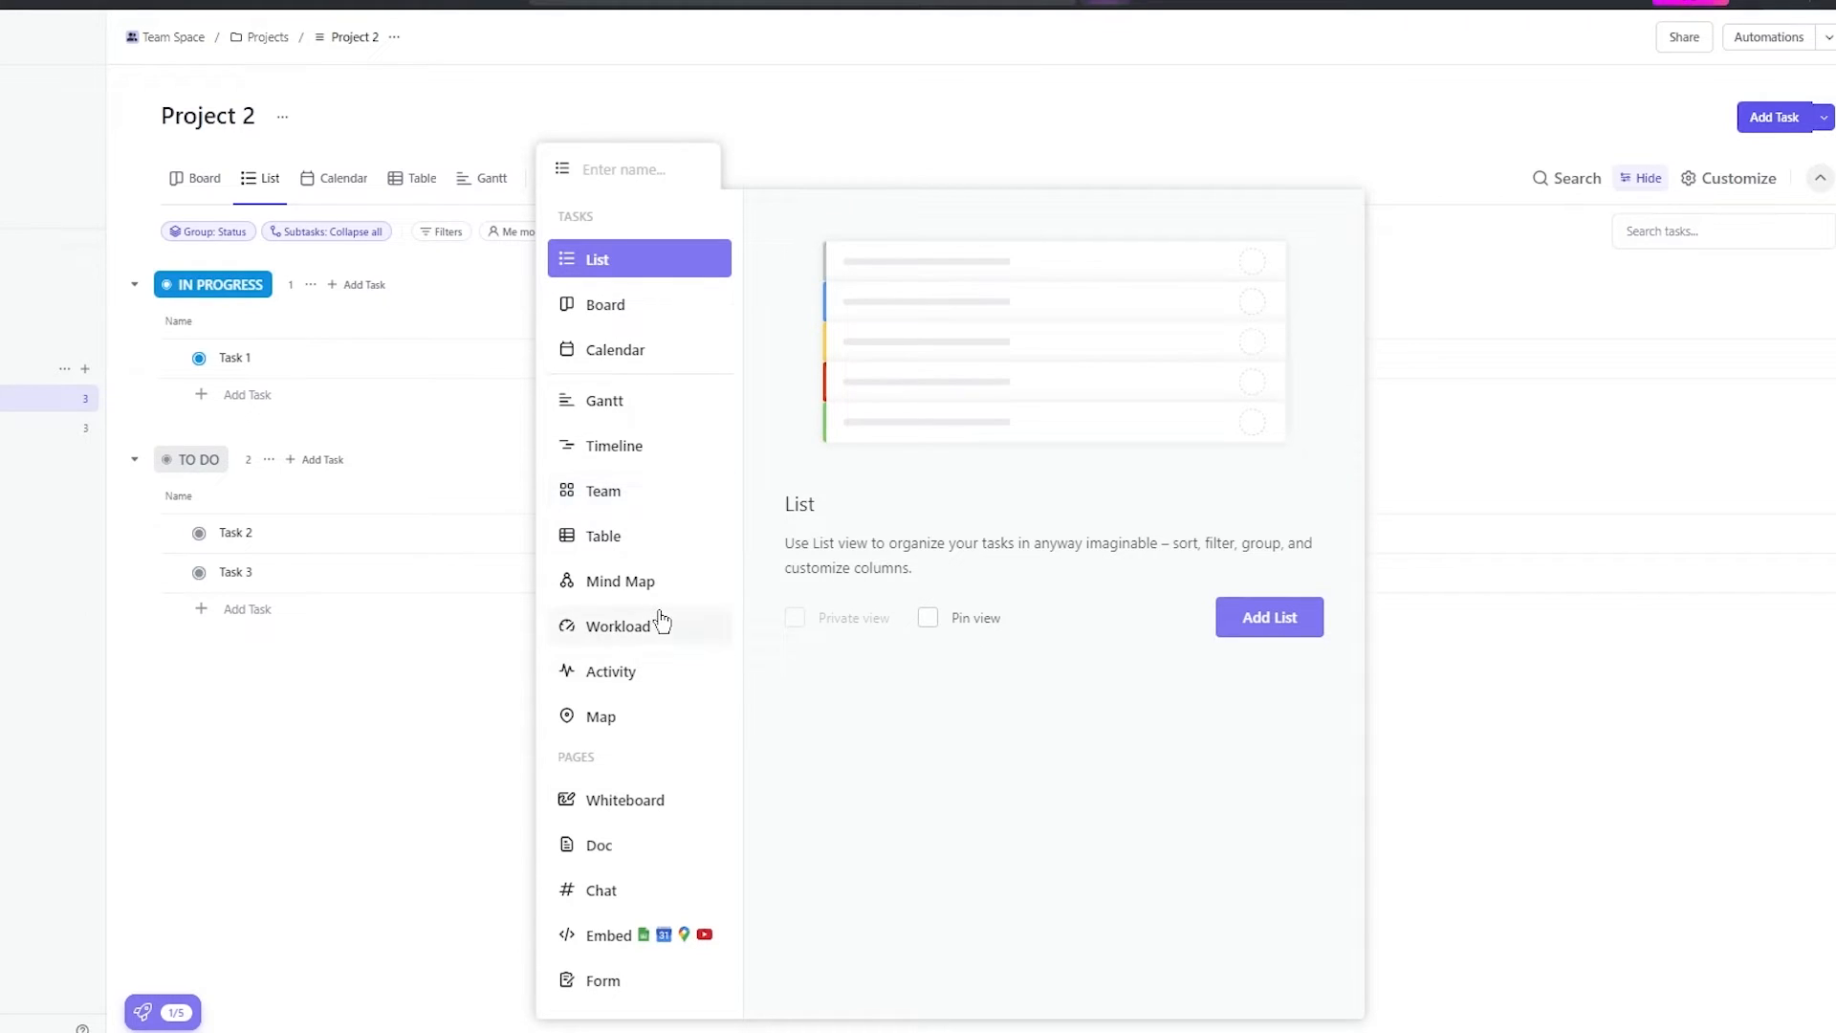
Add a Mind Map view to Project 2, then return to its task list
{"action": "left_click", "coordinate": [638, 582]}
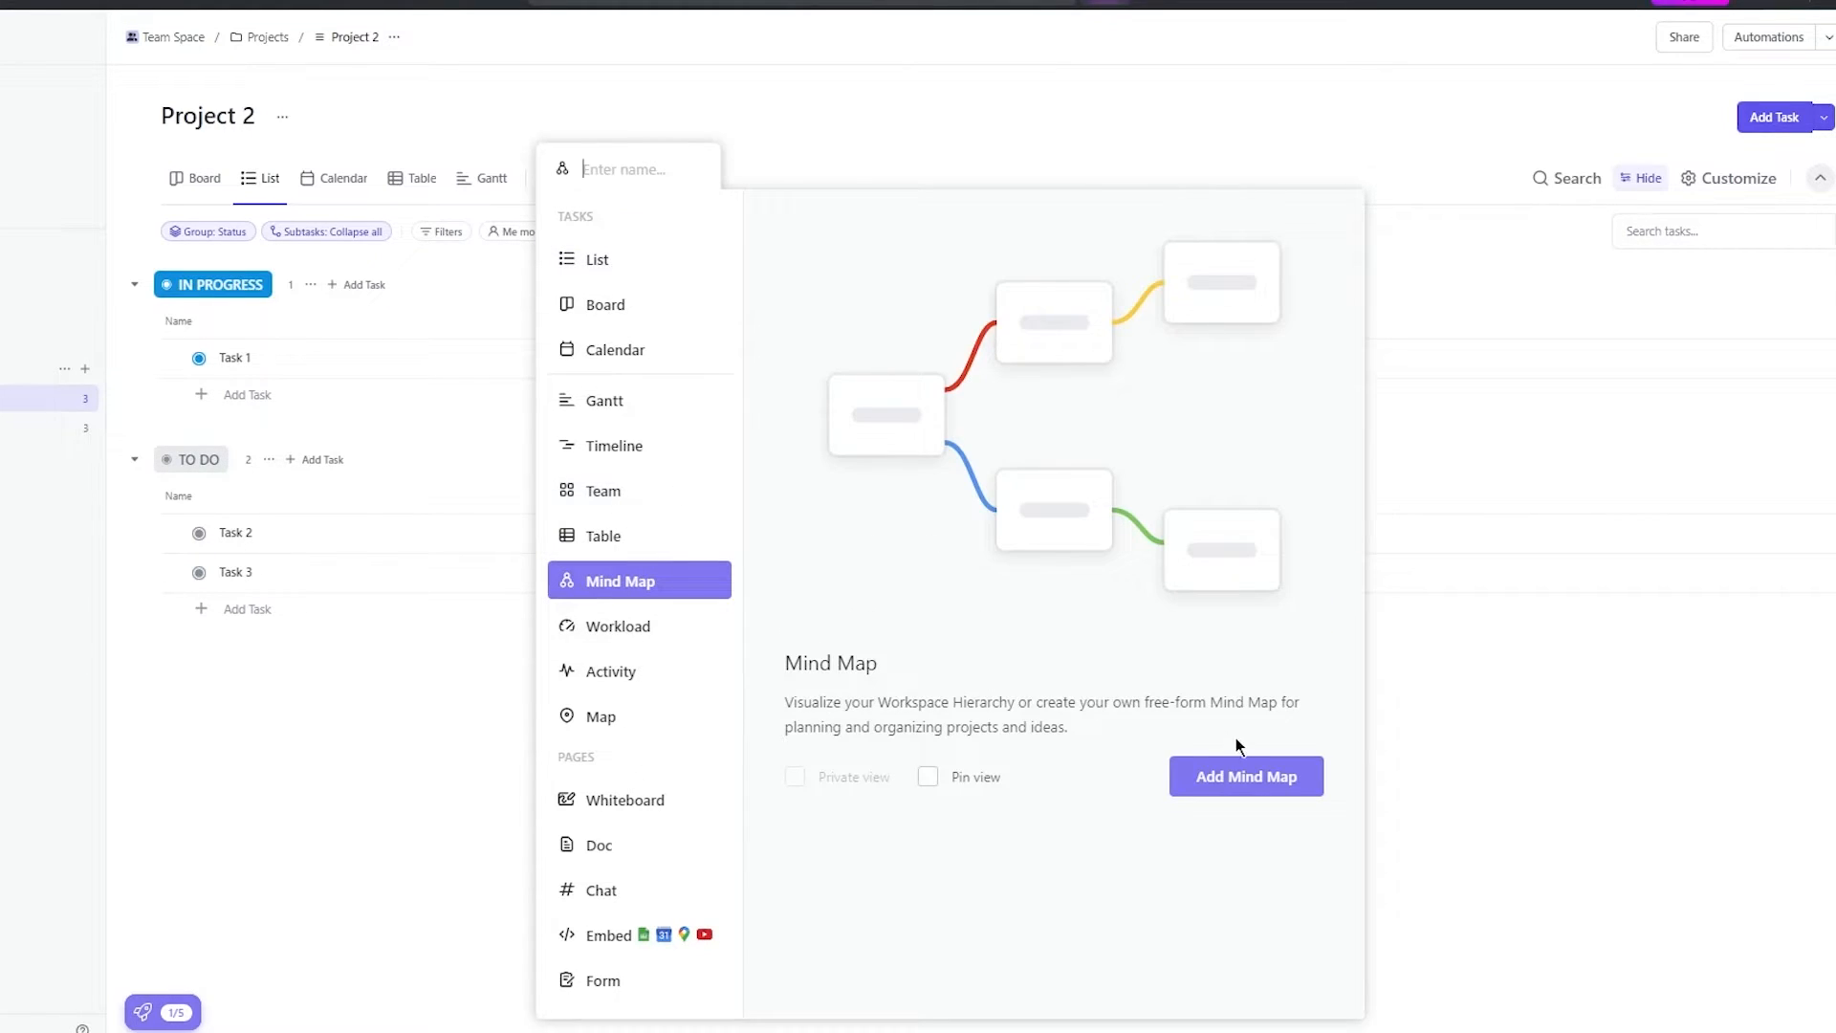
{"action": "left_click", "coordinate": [1241, 771]}
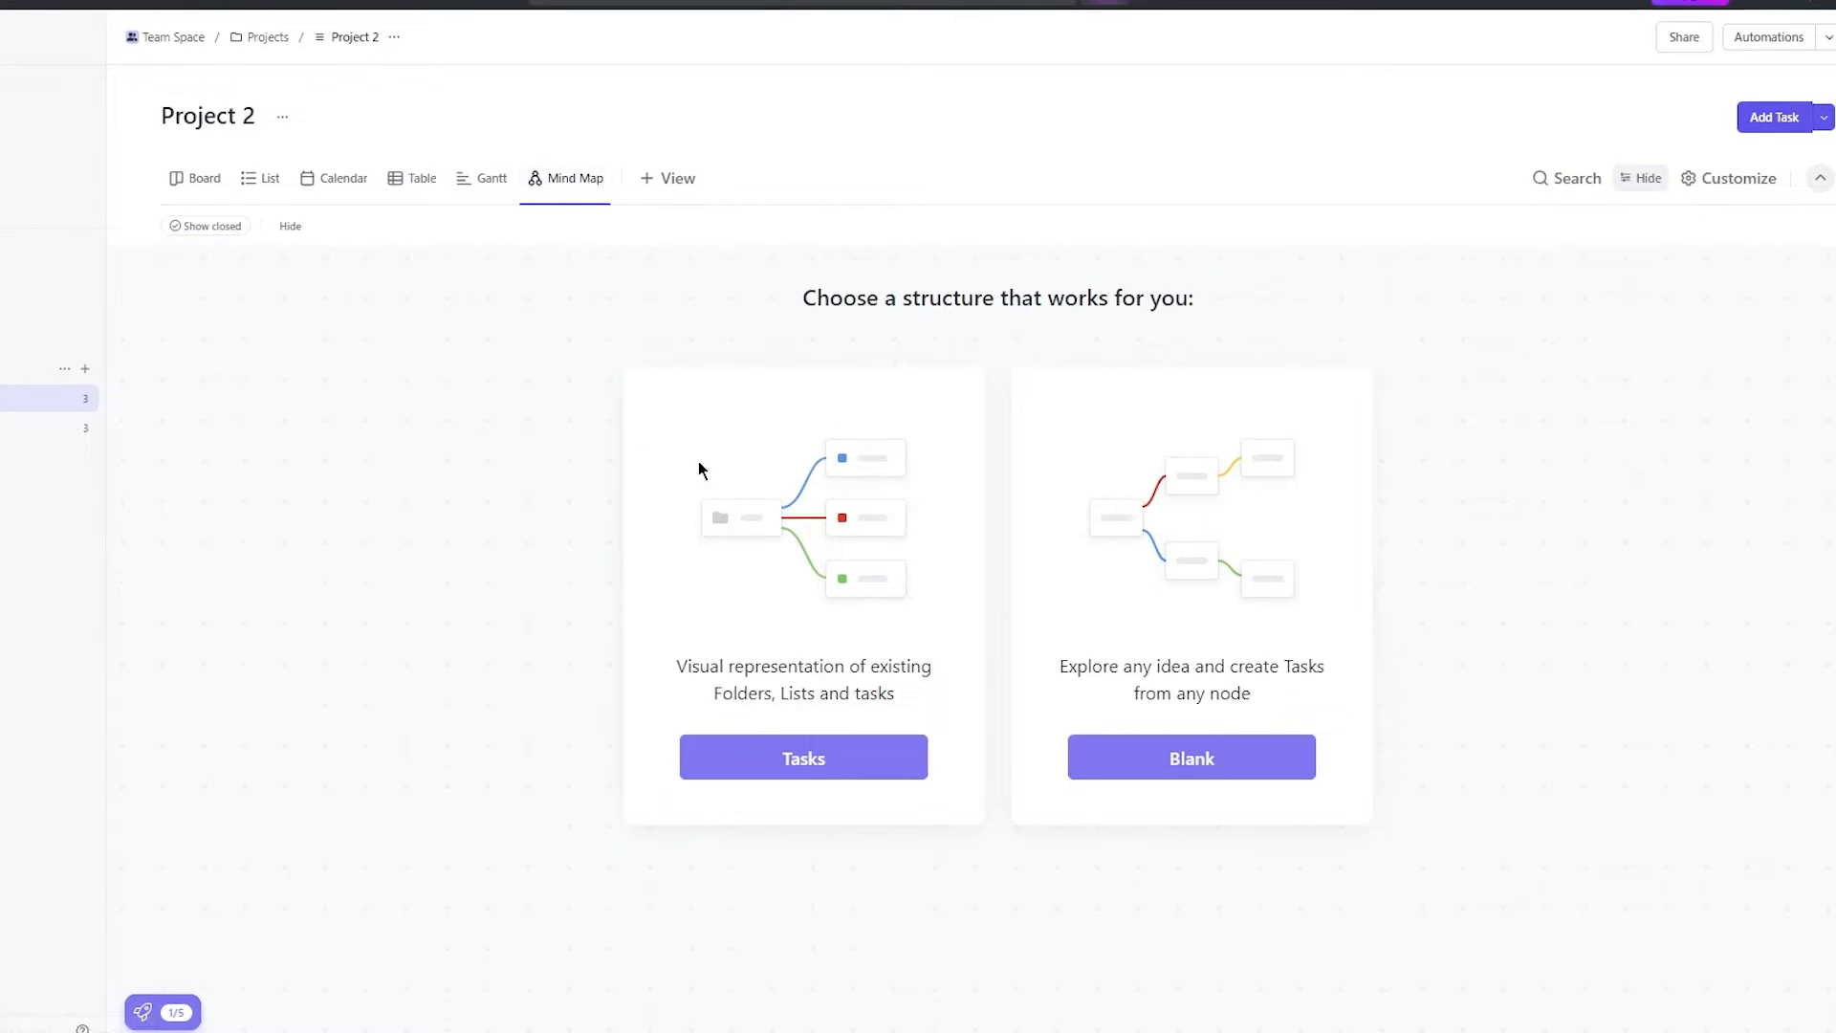
{"action": "left_click", "coordinate": [264, 181]}
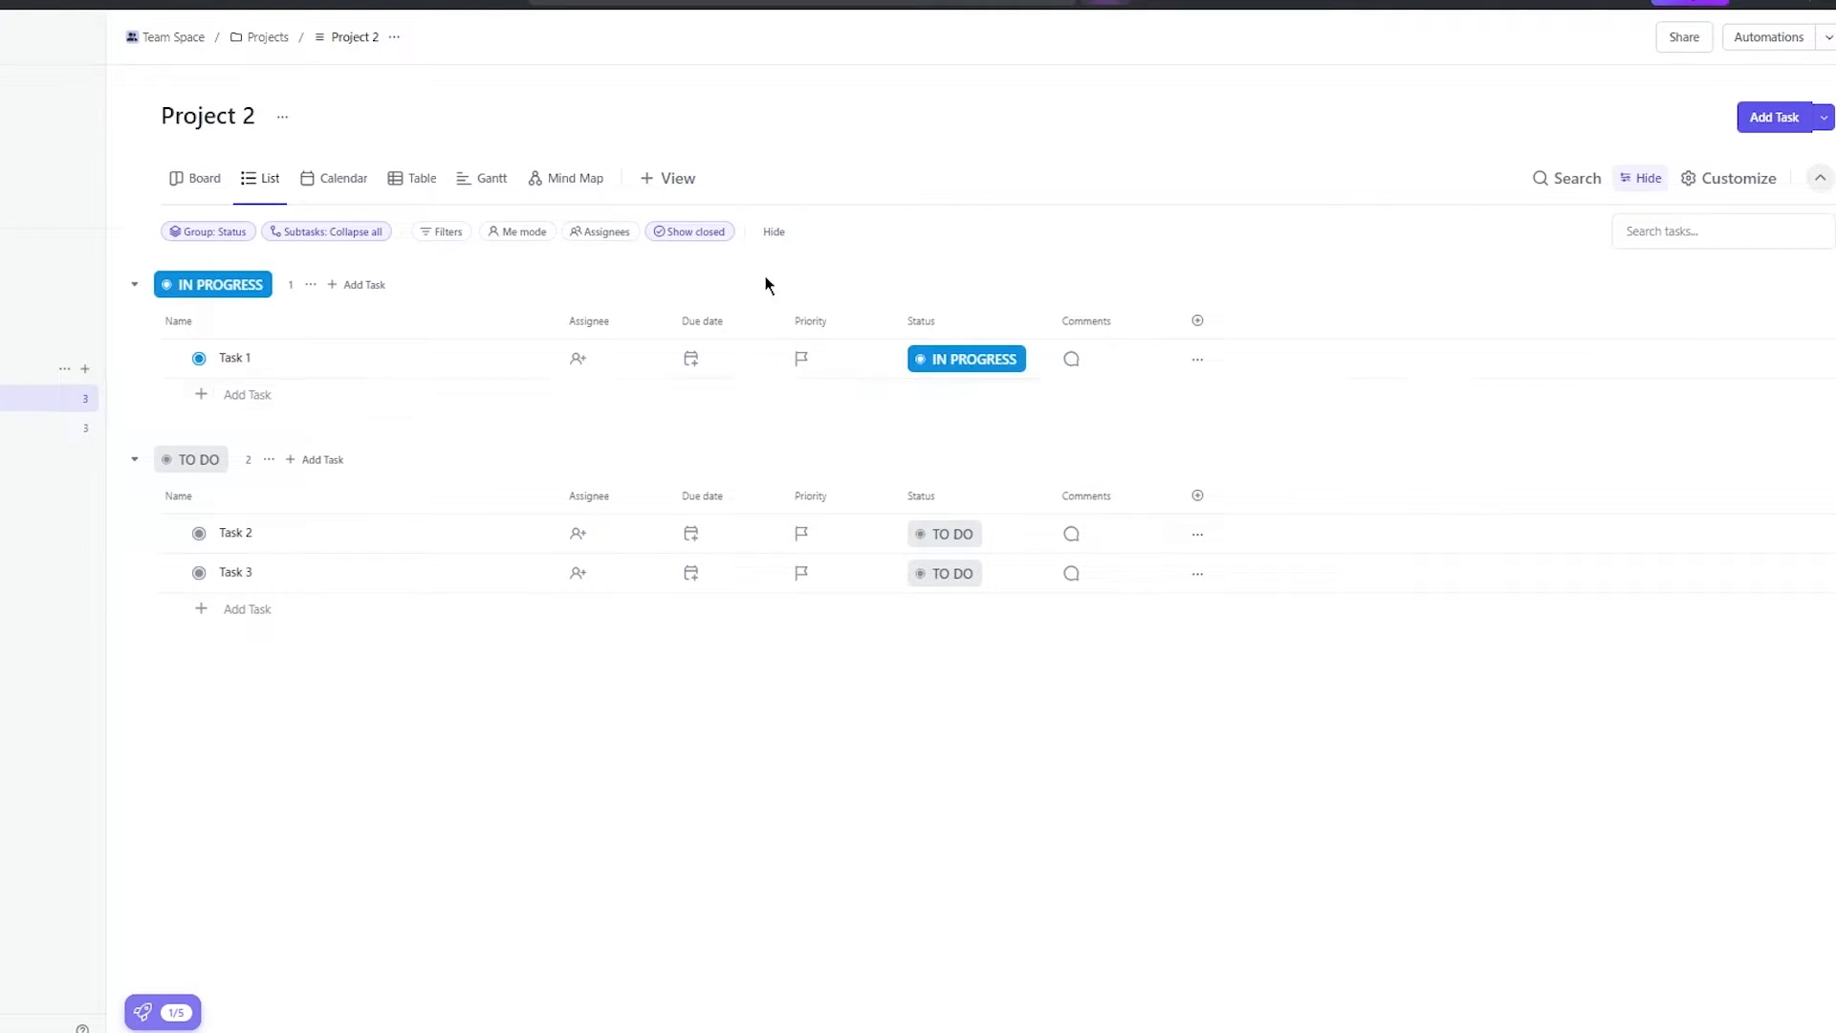
{"action": "left_click", "coordinate": [659, 181]}
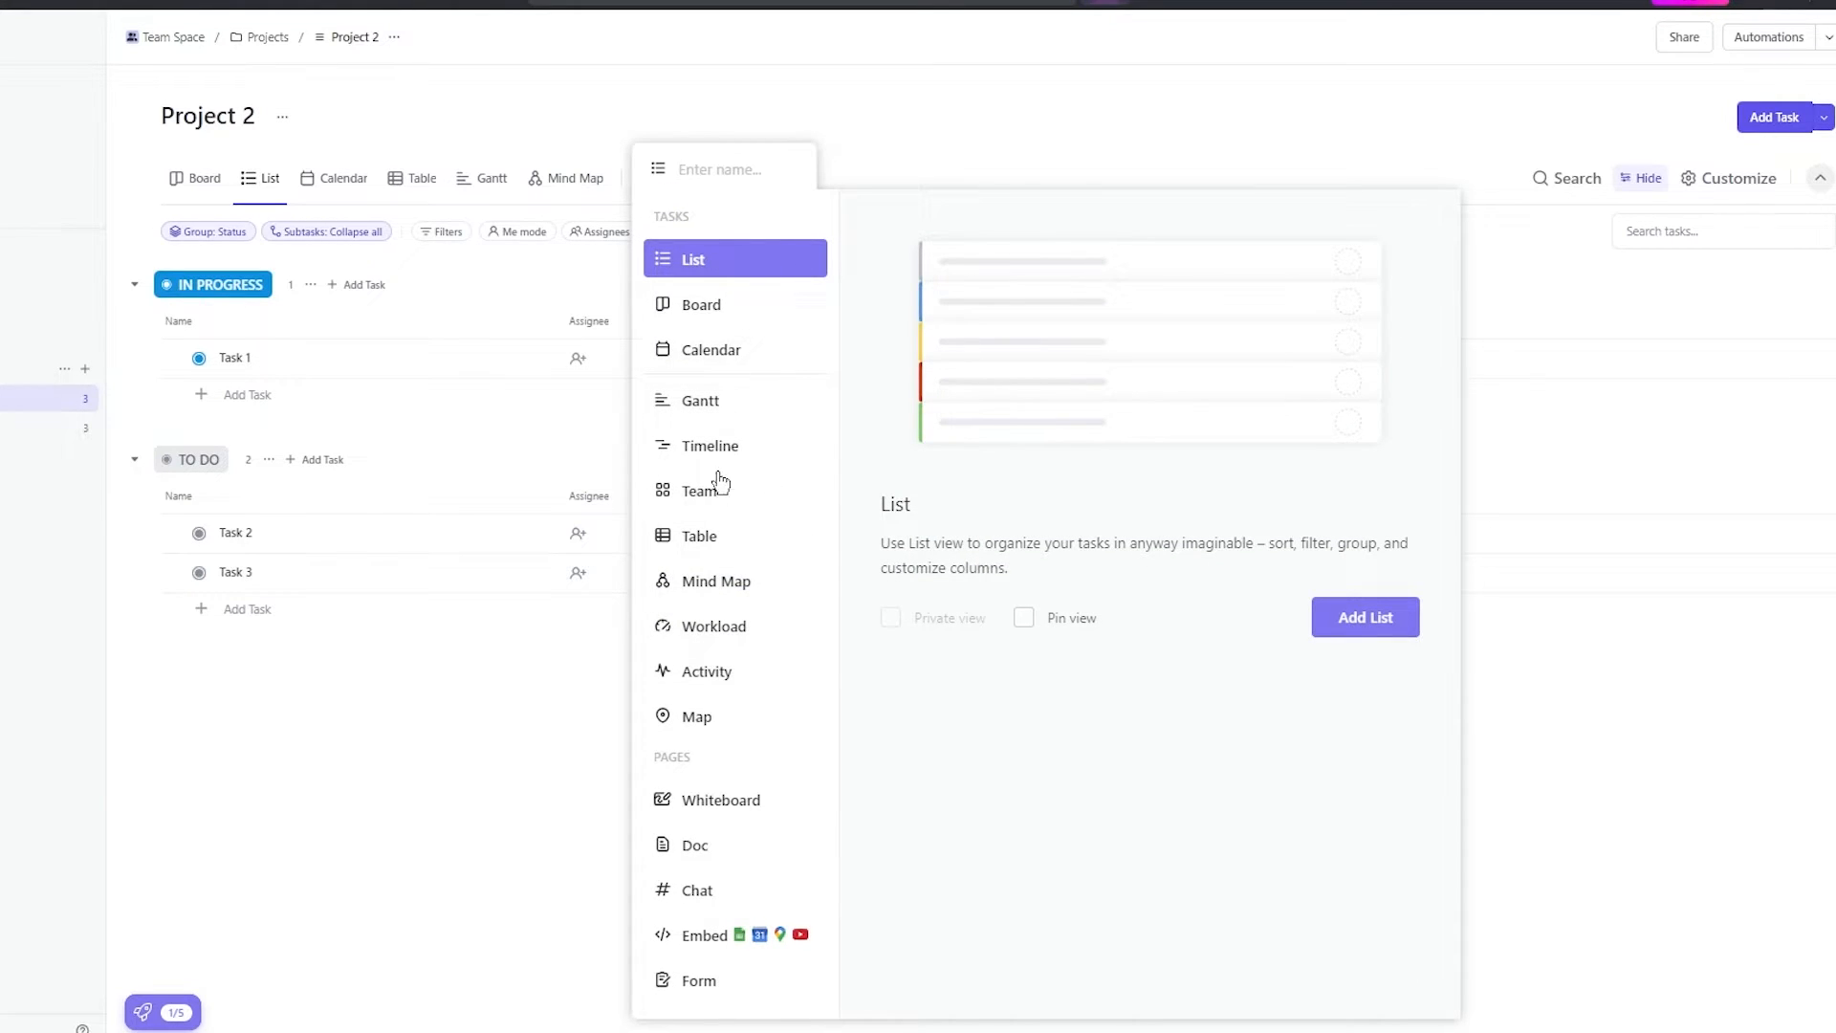
{"action": "left_click", "coordinate": [409, 94]}
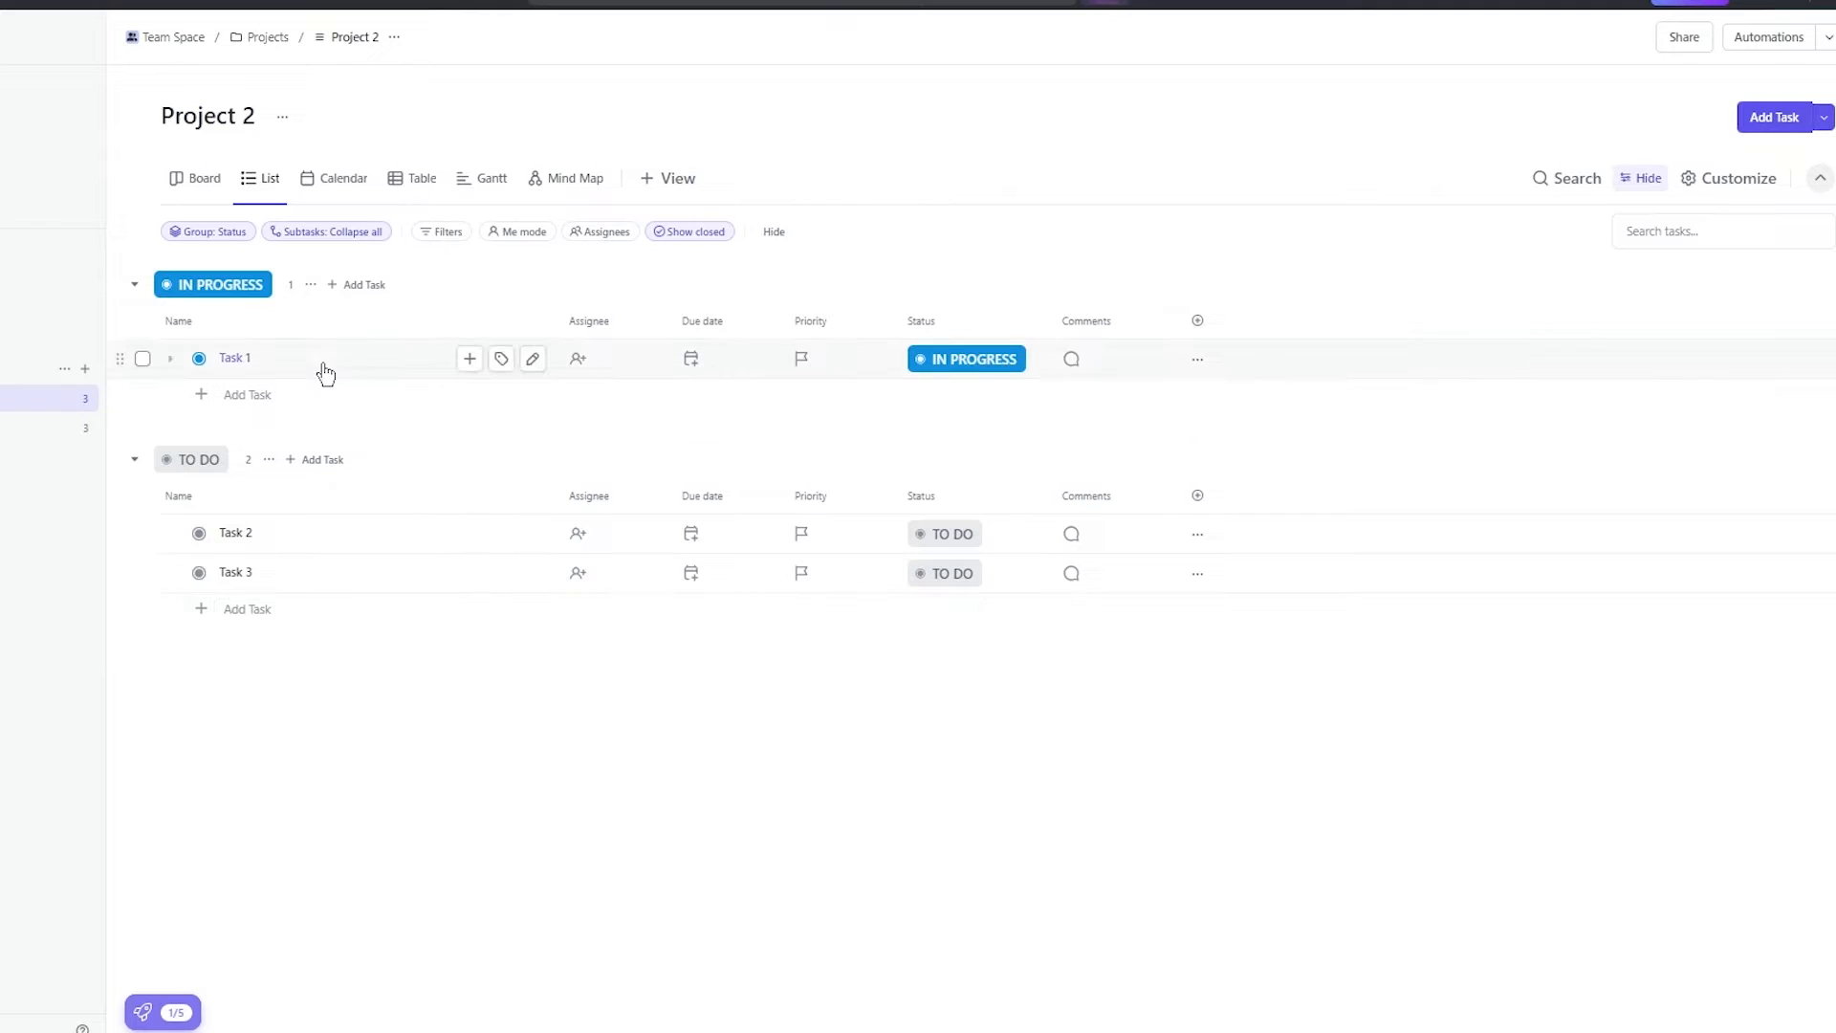
Rename the IN PROGRESS status to TODAY'S TASKS for this list only, then open Task 1
{"action": "left_click", "coordinate": [200, 290]}
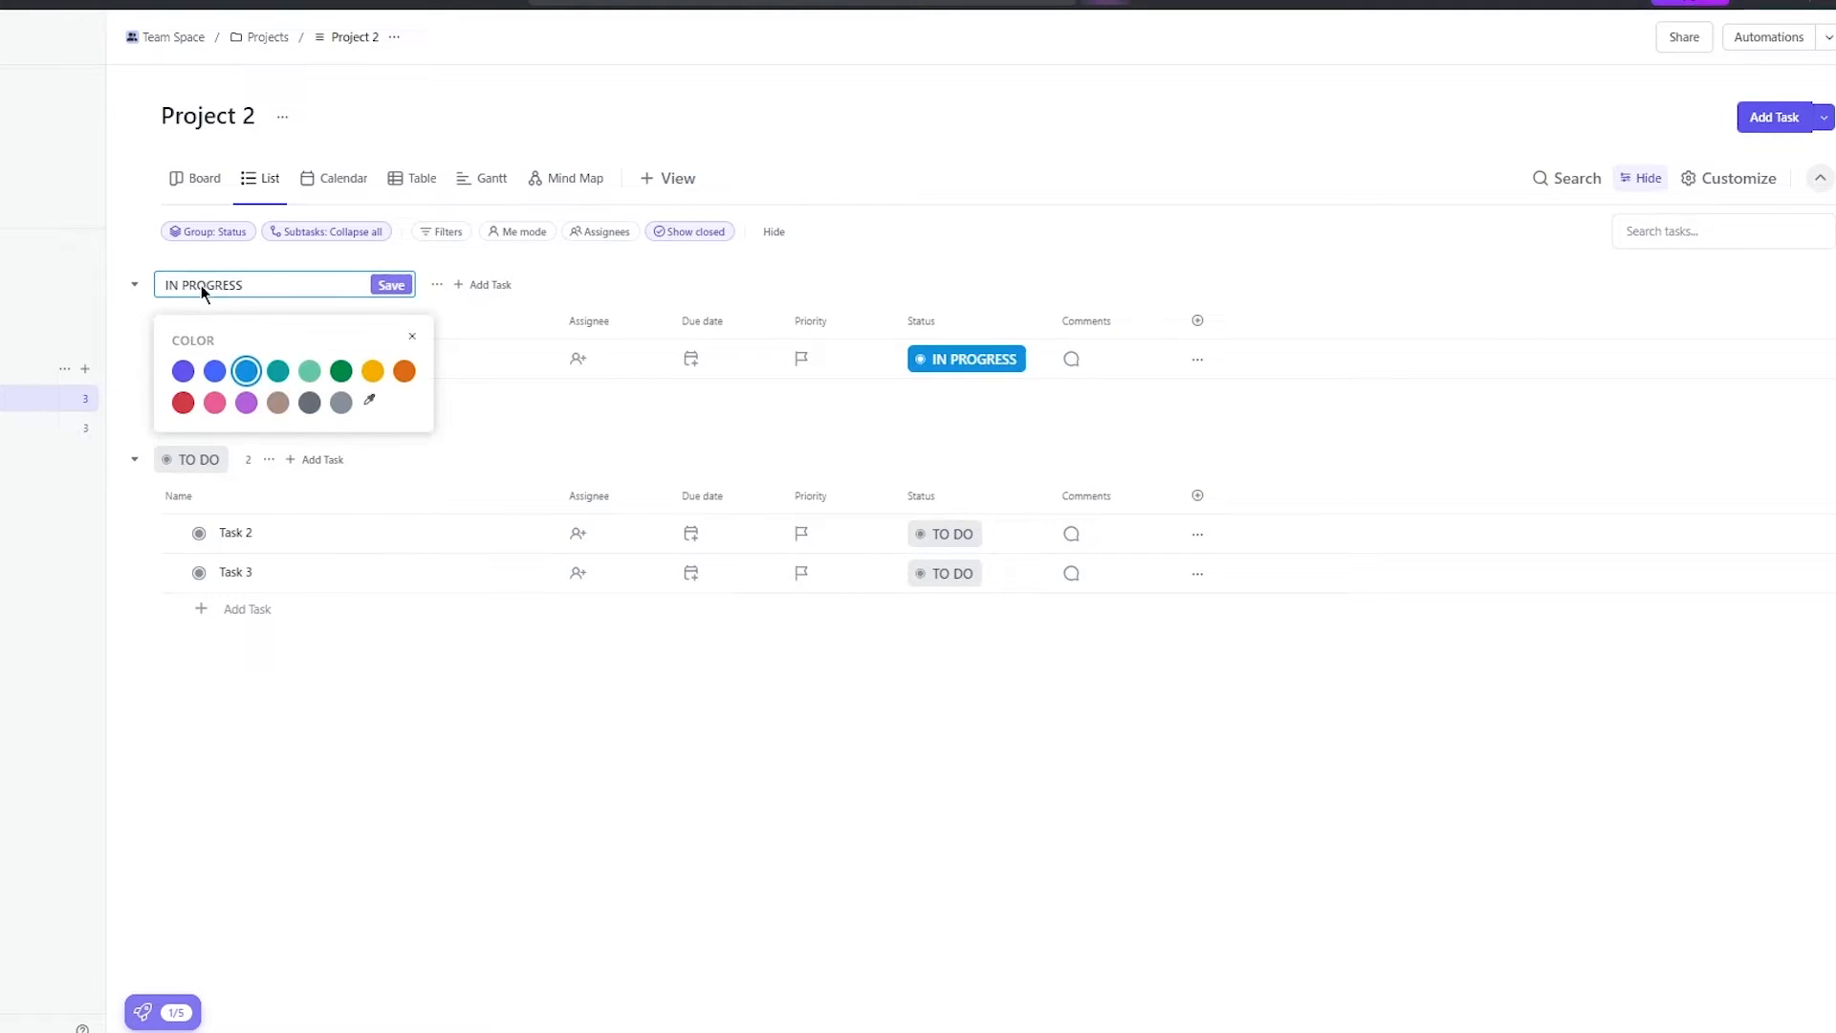
{"action": "left_click", "coordinate": [287, 304]}
{"action": "left_click", "coordinate": [263, 291]}
{"action": "left_click", "coordinate": [272, 286]}
{"action": "left_click", "coordinate": [267, 292]}
{"action": "key", "text": "BackSpace"}
{"action": "key", "text": "BackSpace"}
{"action": "key", "text": "BackSpace"}
{"action": "key", "text": "BackSpace"}
{"action": "key", "text": "BackSpace"}
{"action": "key", "text": "BackSpace"}
{"action": "key", "text": "BackSpace"}
{"action": "key", "text": "BackSpace"}
{"action": "key", "text": "BackSpace"}
{"action": "type", "text": "TODAY'S TASKS"}
{"action": "key", "text": "Return"}
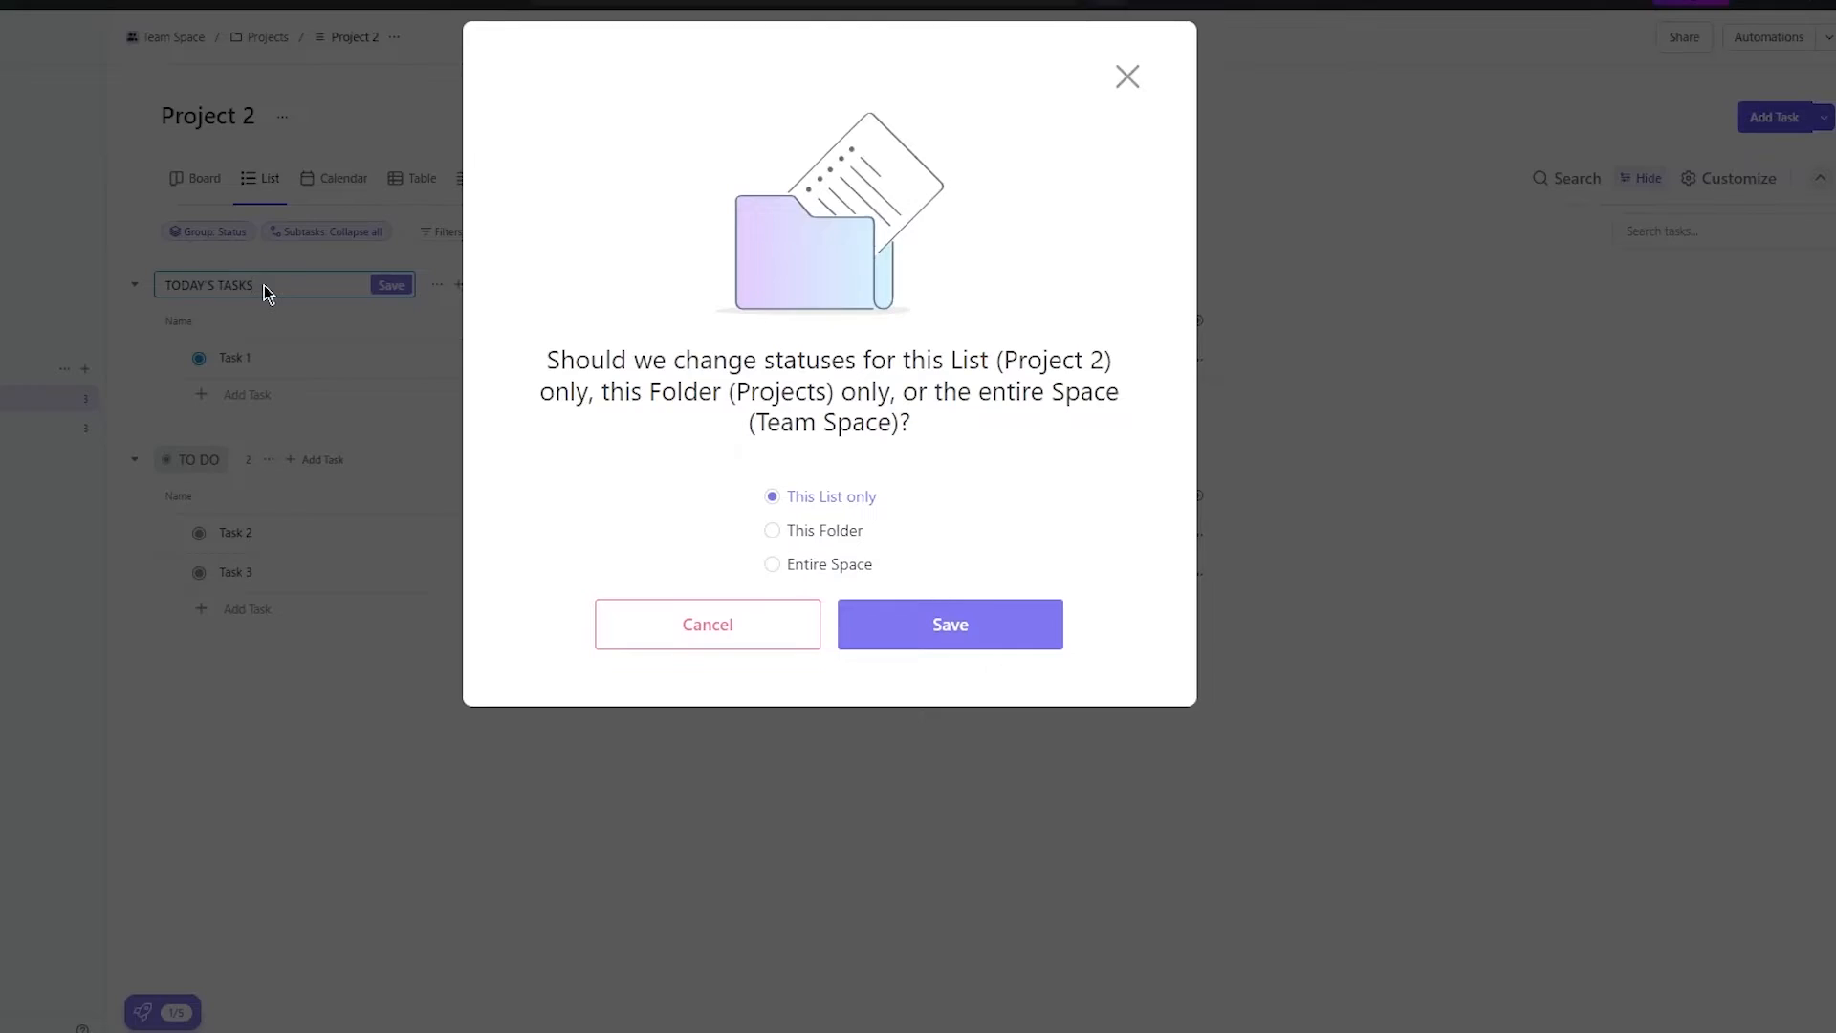
{"action": "left_click", "coordinate": [947, 636]}
{"action": "left_click", "coordinate": [259, 359]}
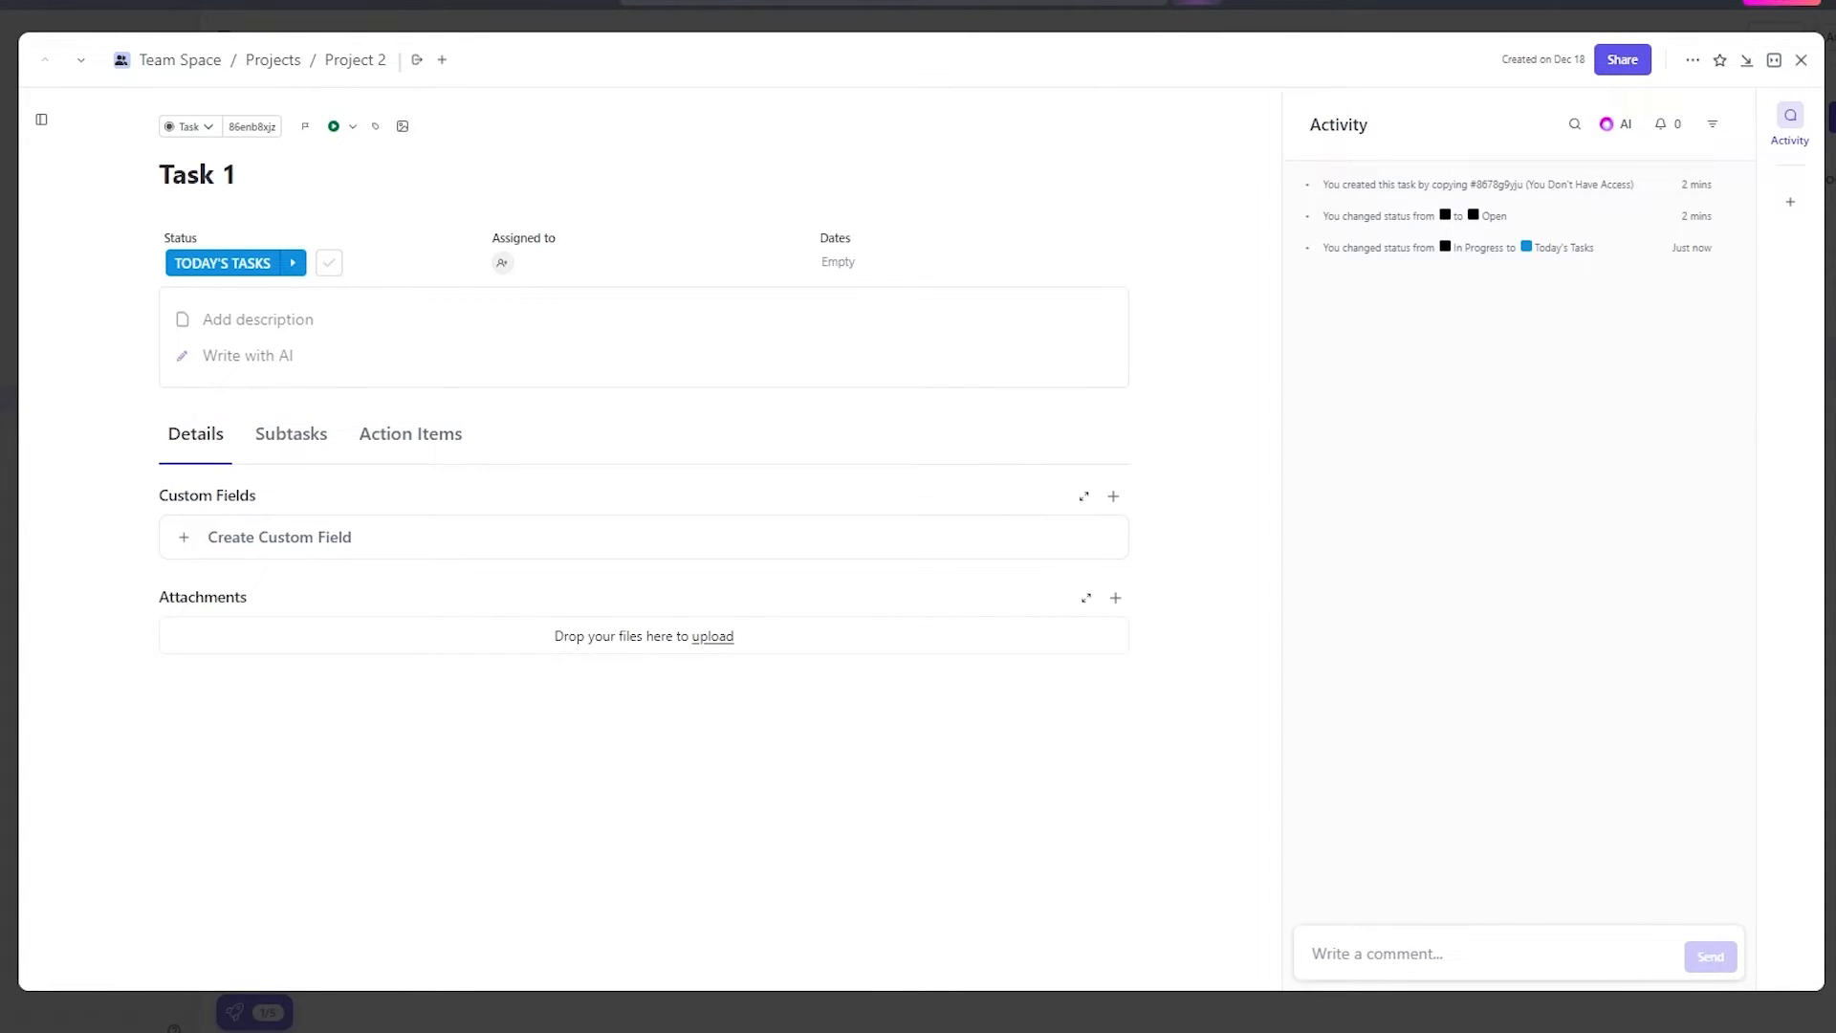
Add a task named 'pending' on 18 December in Project 2's calendar
{"action": "left_click", "coordinate": [1801, 59]}
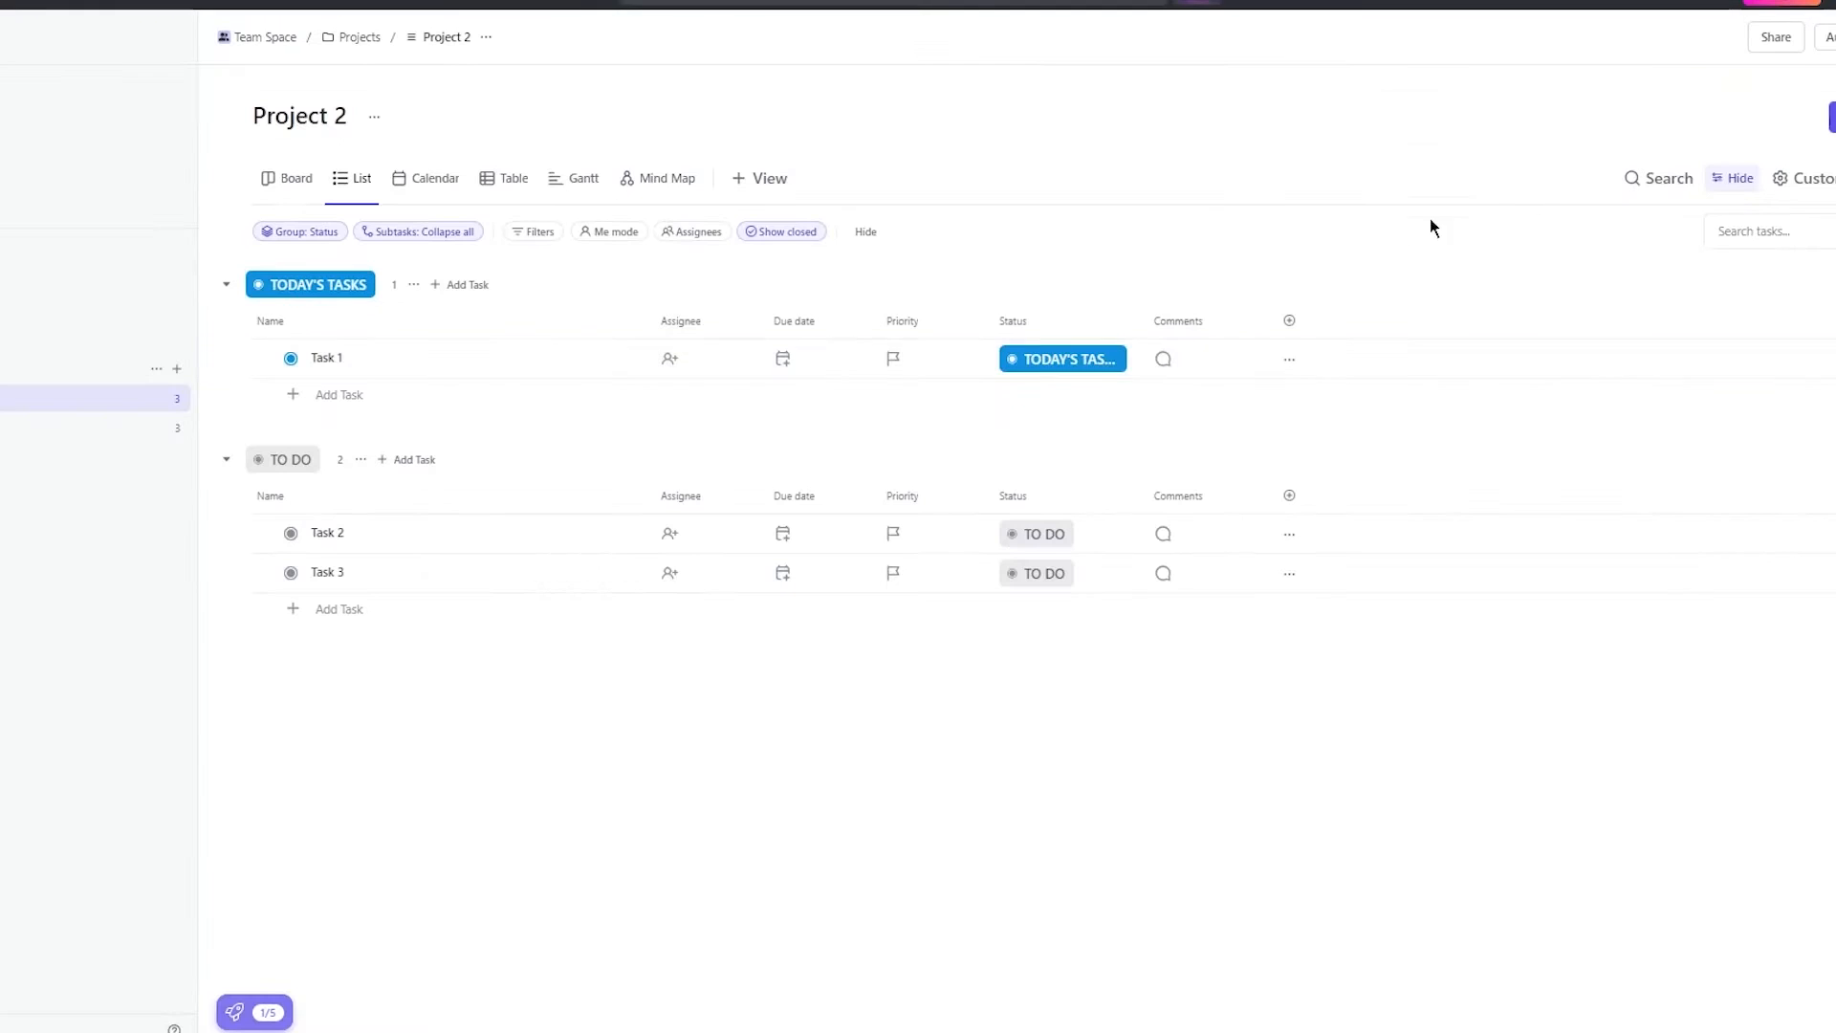
{"action": "left_click", "coordinate": [448, 181]}
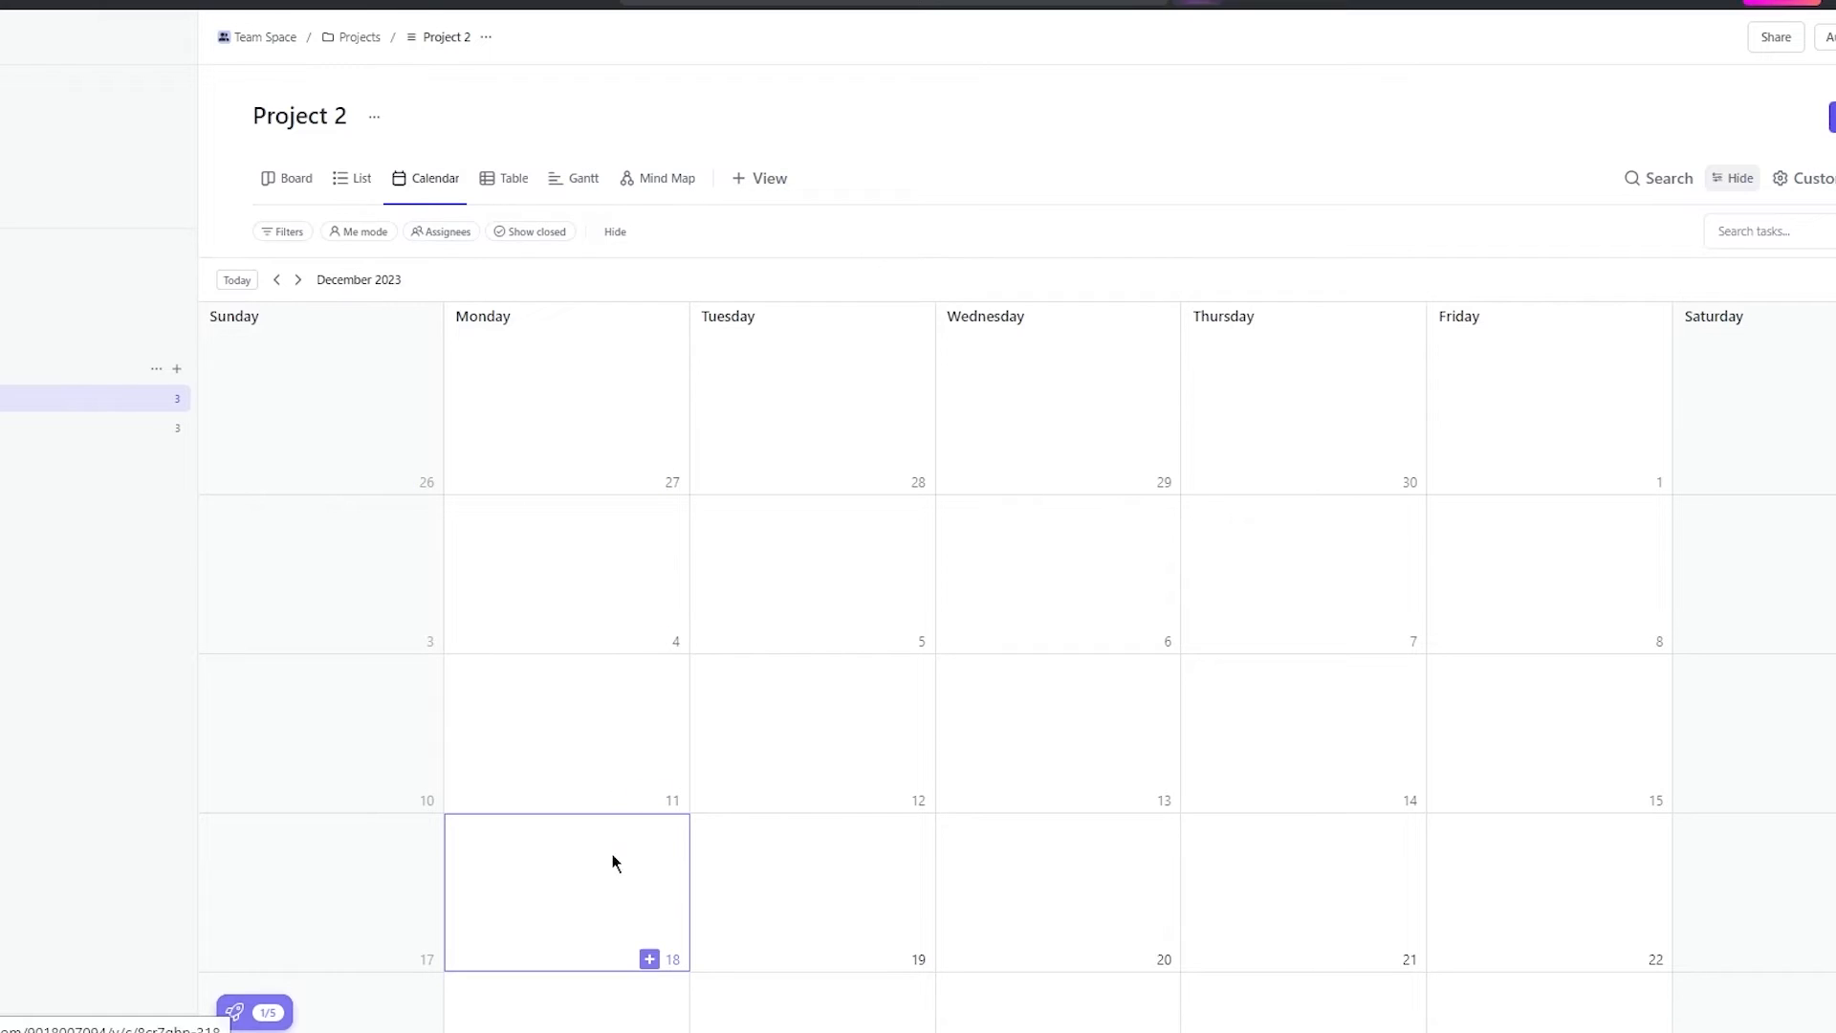
{"action": "left_click", "coordinate": [648, 957]}
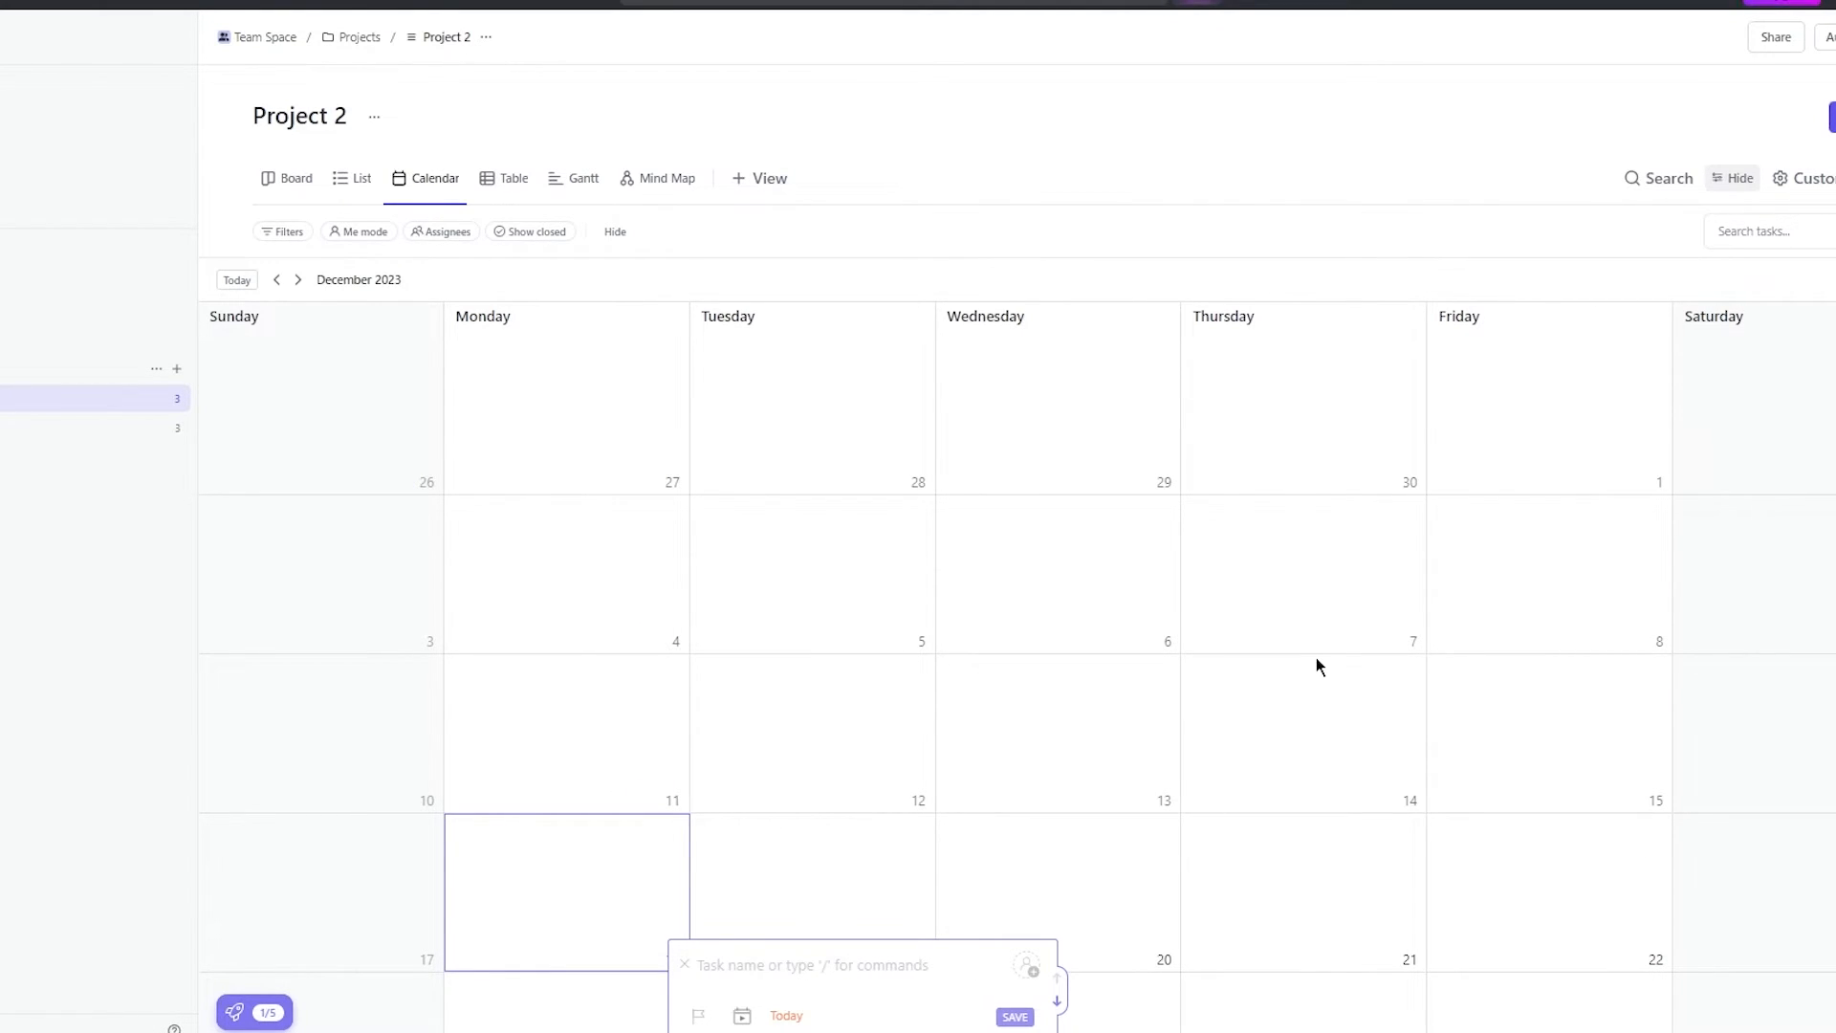
{"action": "type", "text": "pending"}
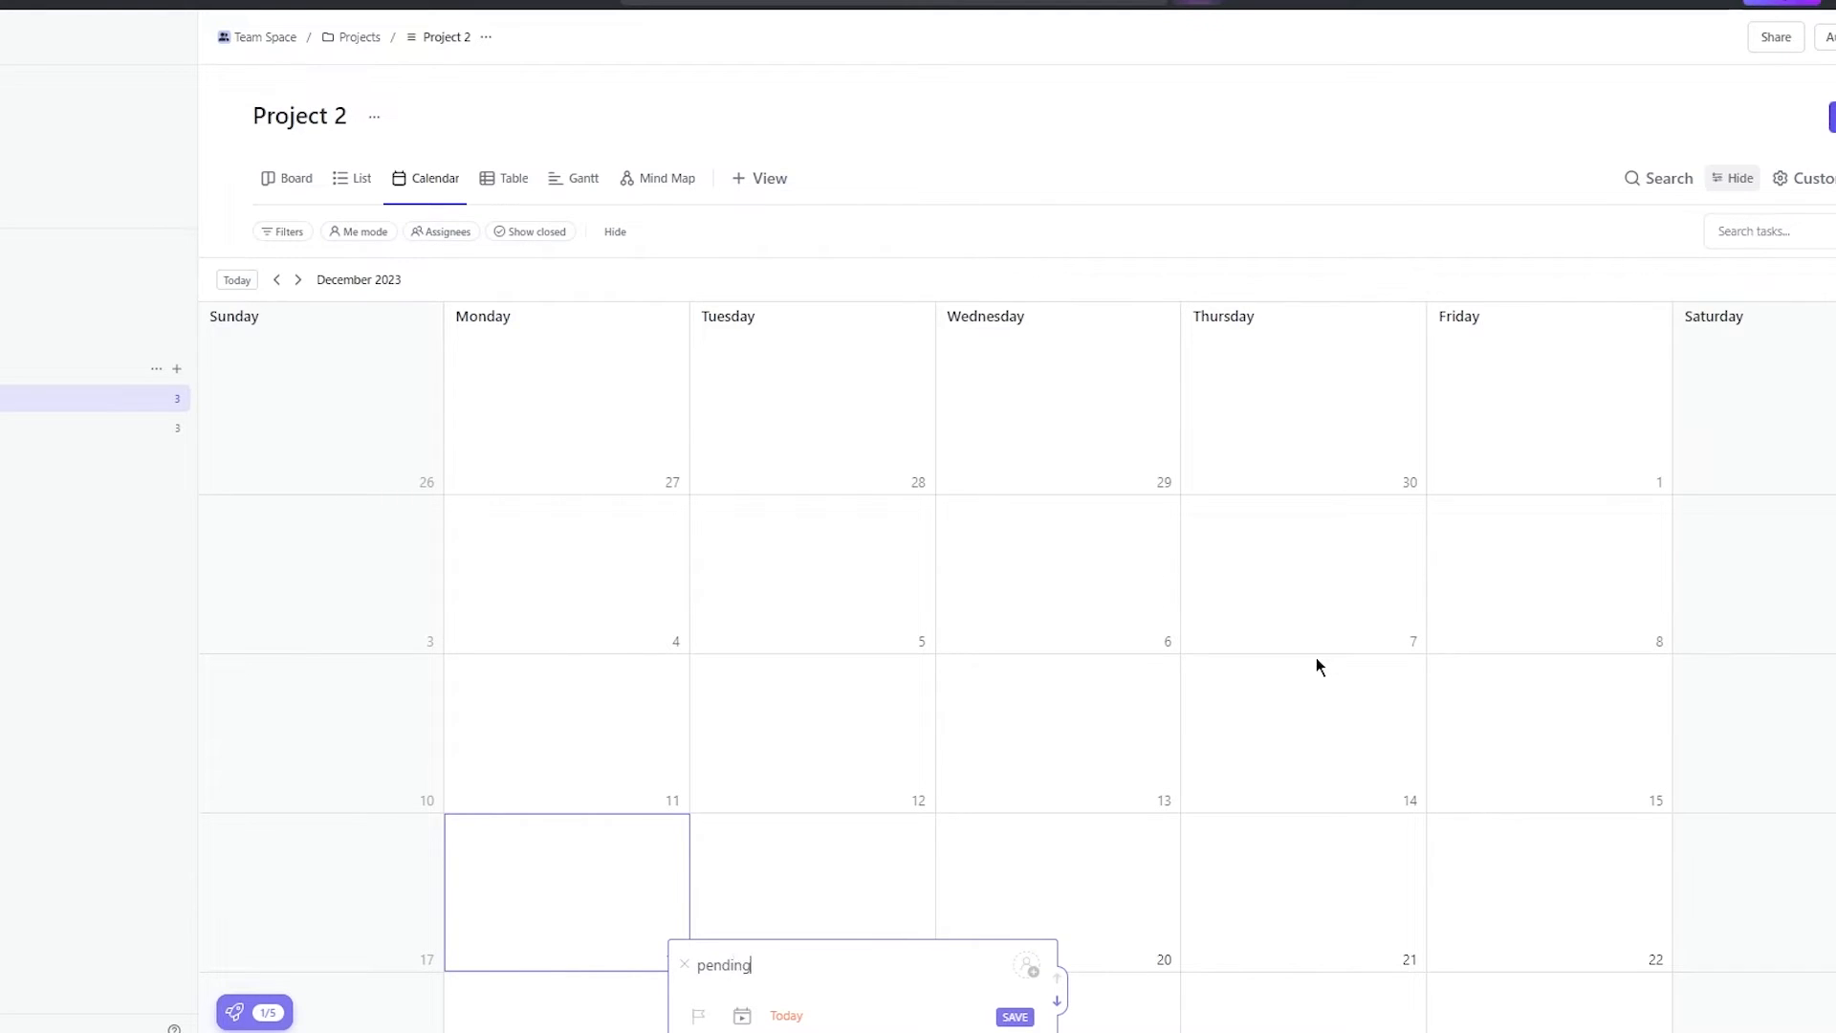
{"action": "key", "text": "Return"}
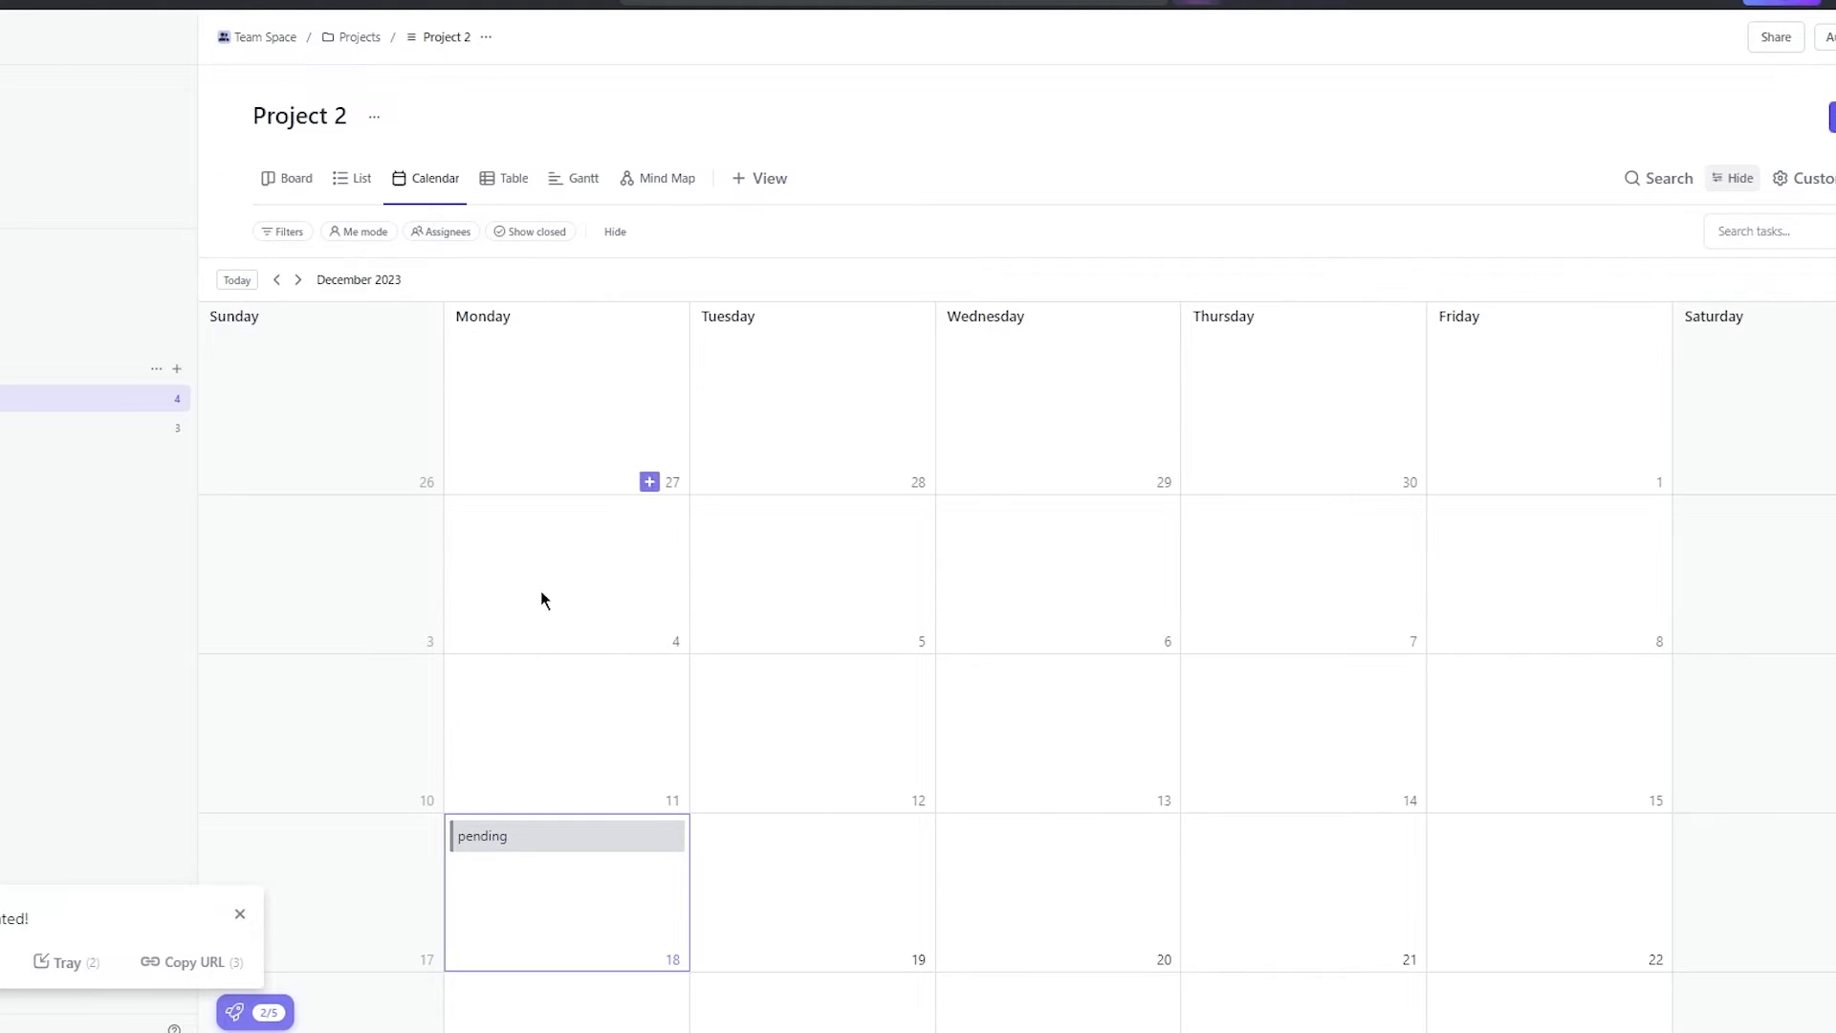
{"action": "scroll", "coordinate": [595, 888], "scroll_direction": "down", "scroll_amount": 2}
{"action": "scroll", "coordinate": [596, 892], "scroll_direction": "down", "scroll_amount": 2}
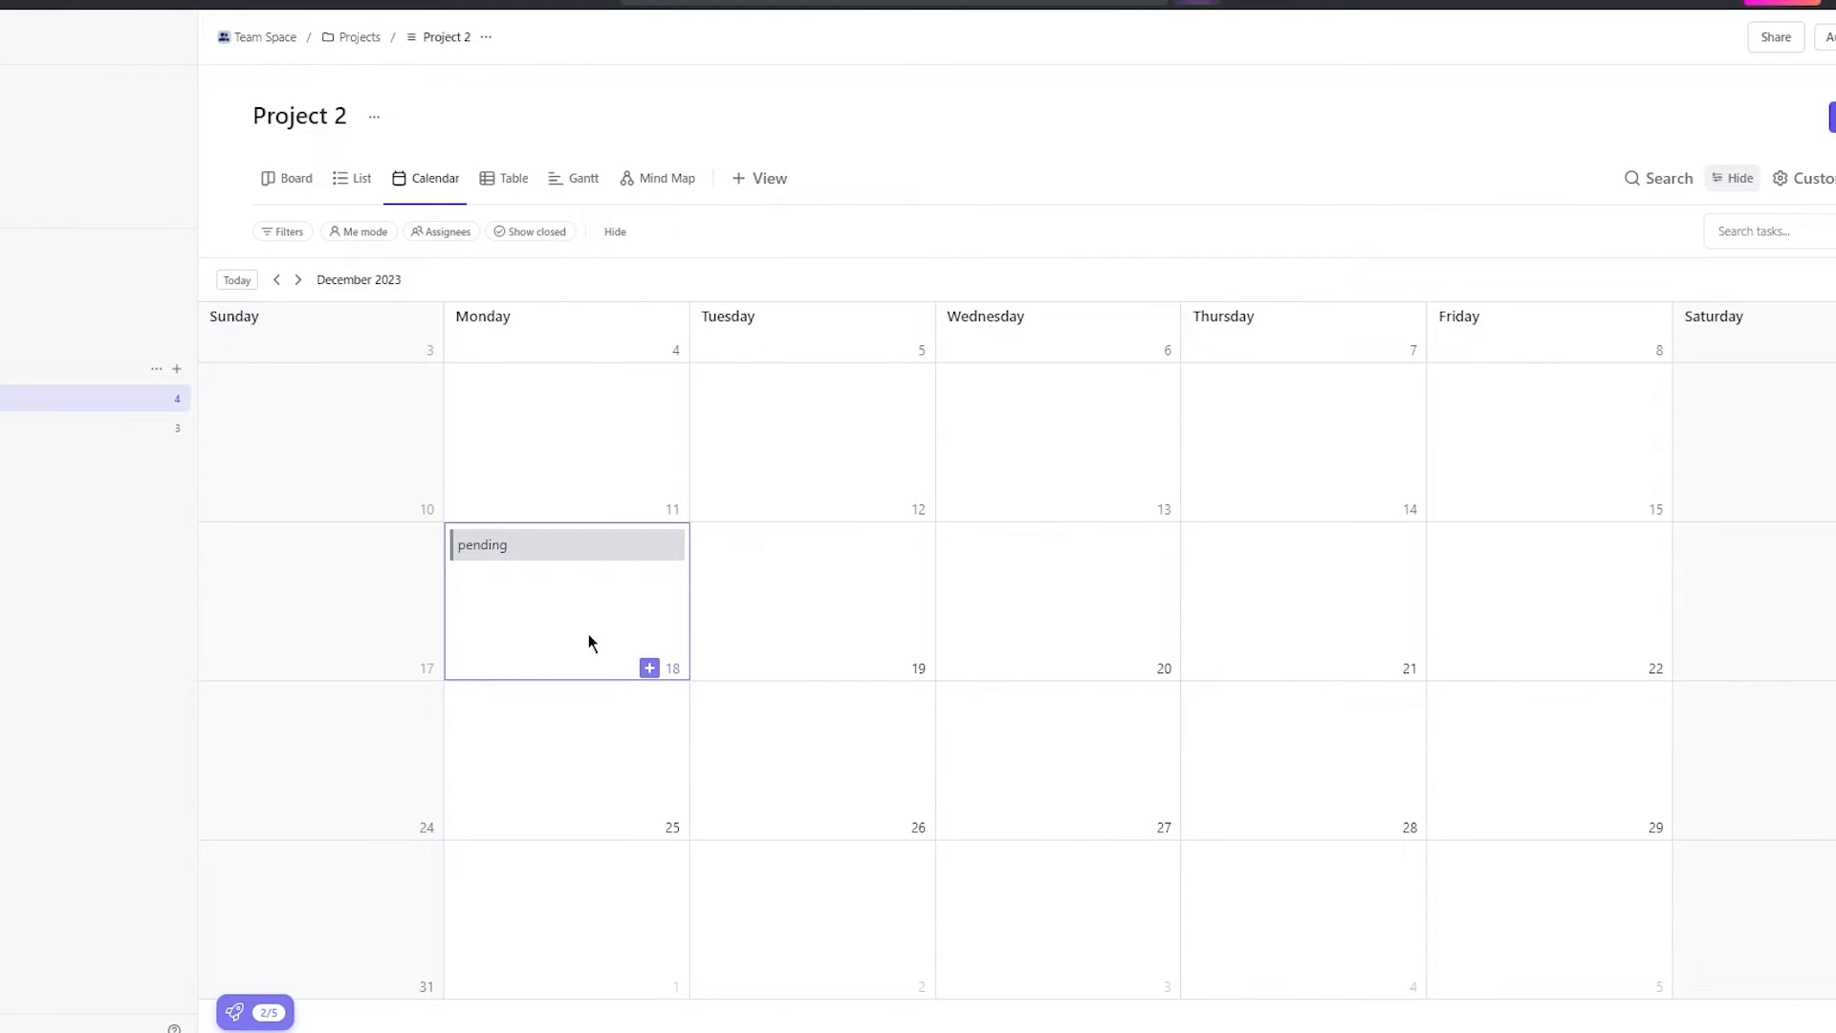
Give the pending task a due date of today at 1:49pm, then close it
{"action": "left_click", "coordinate": [525, 561]}
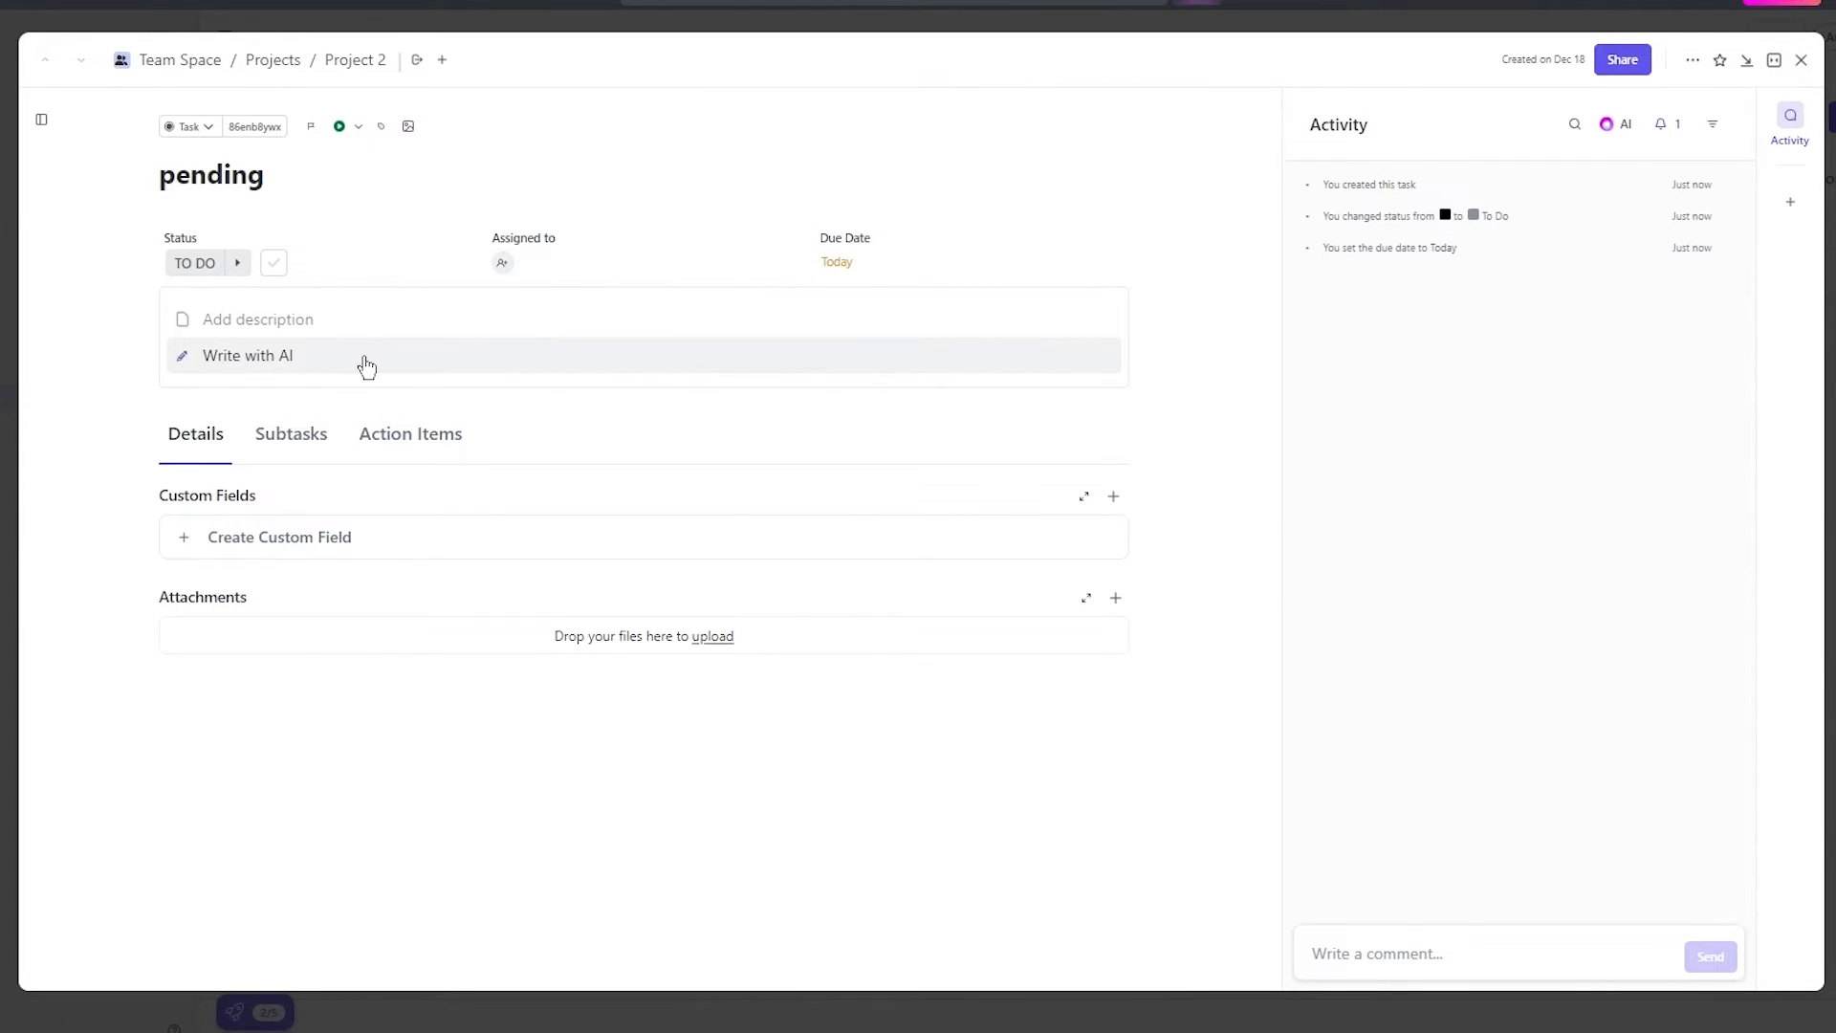
{"action": "left_click", "coordinate": [419, 449]}
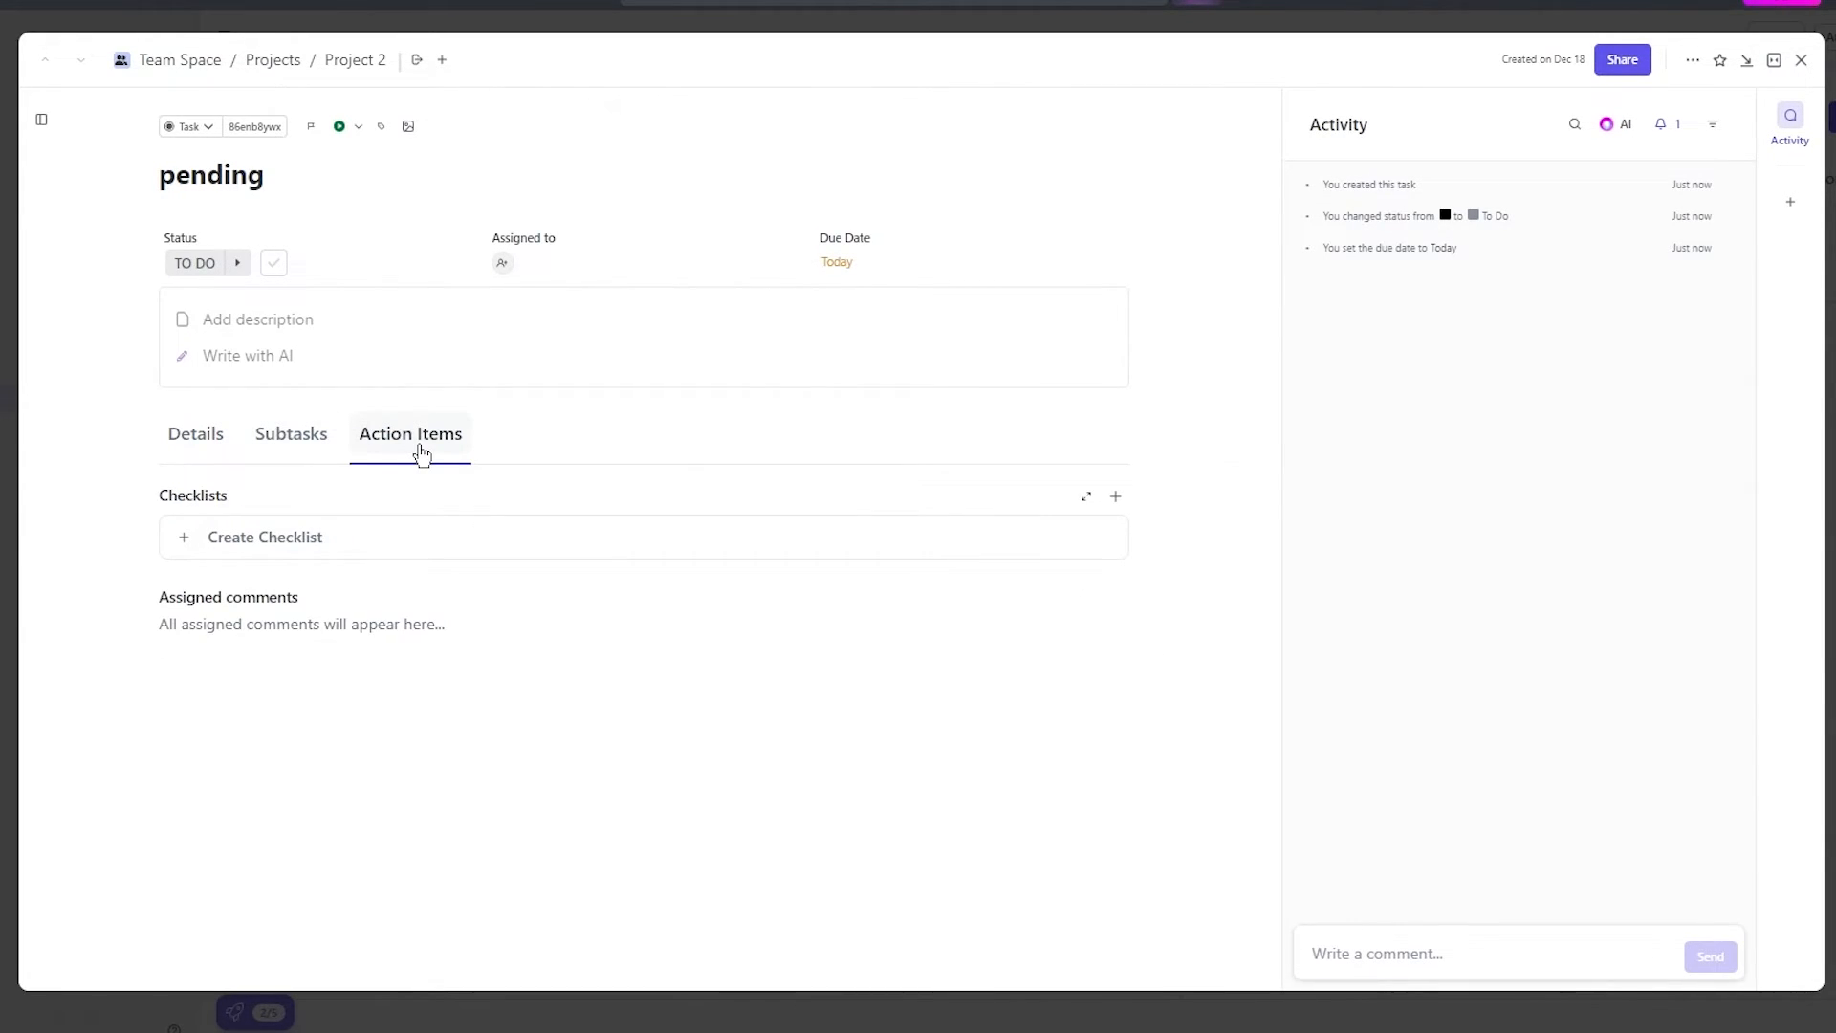
{"action": "left_click", "coordinate": [226, 451]}
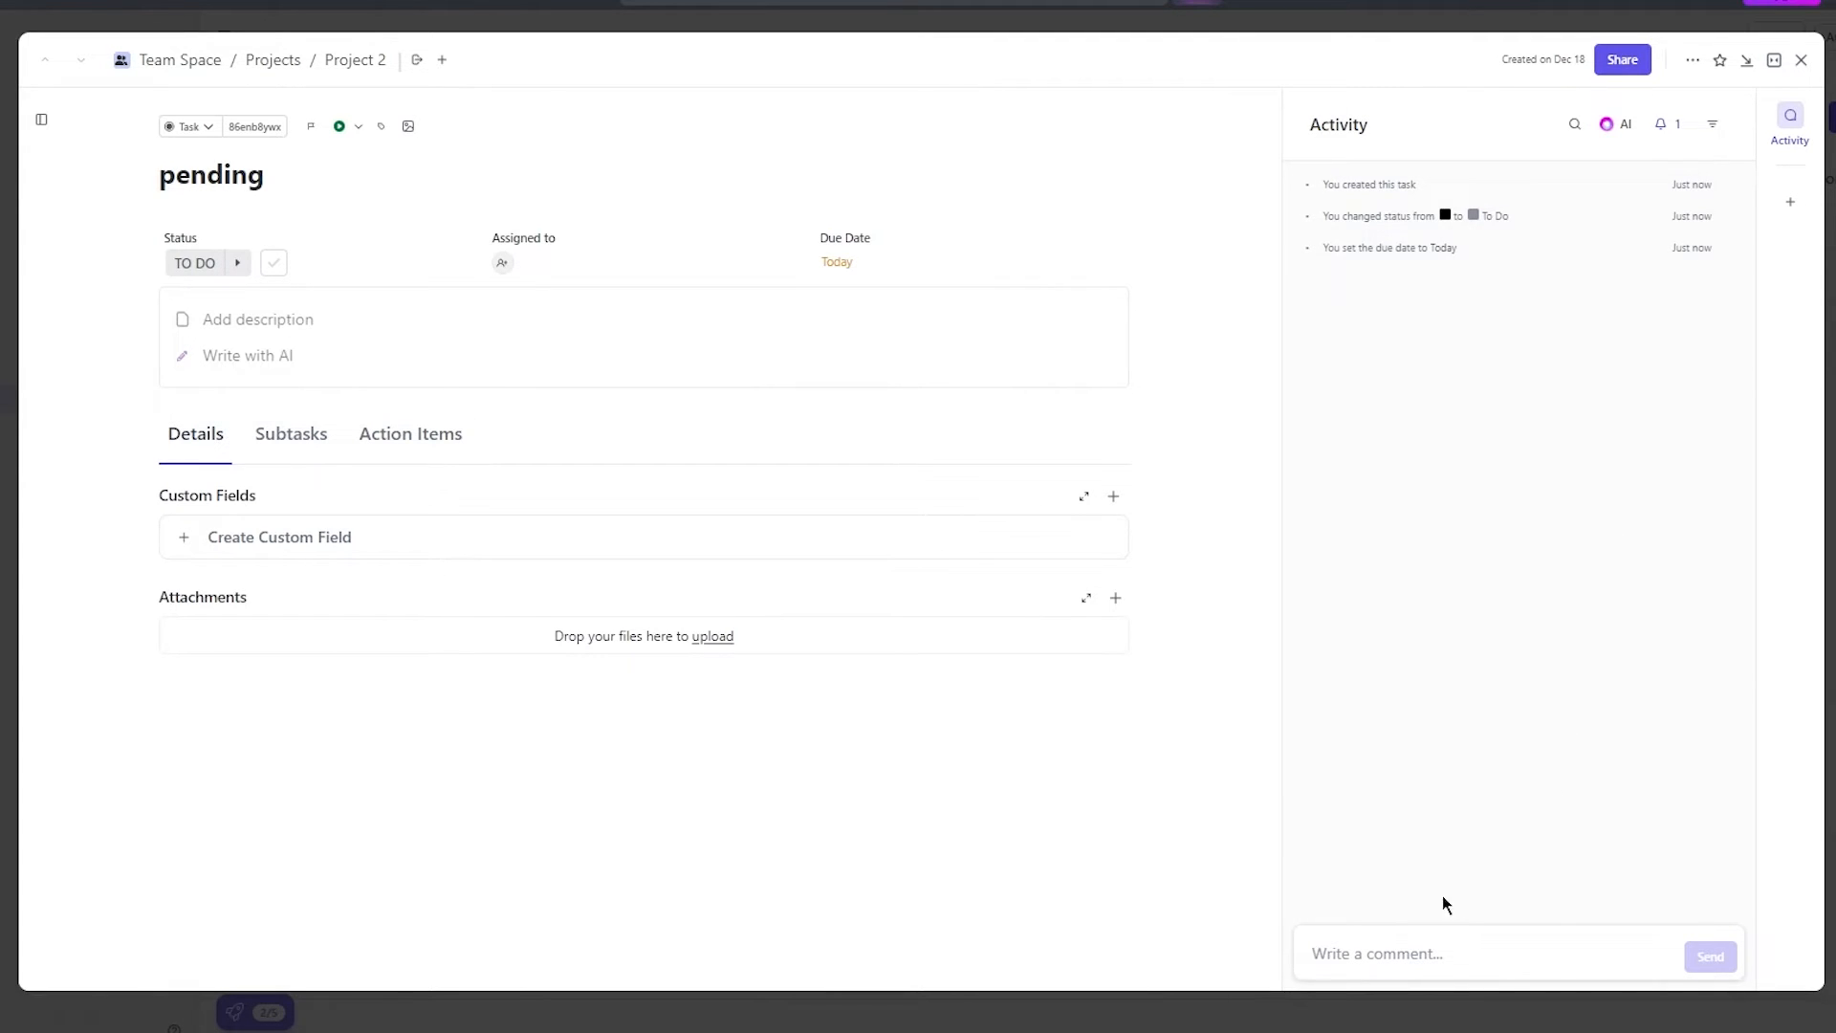
{"action": "left_click", "coordinate": [845, 262]}
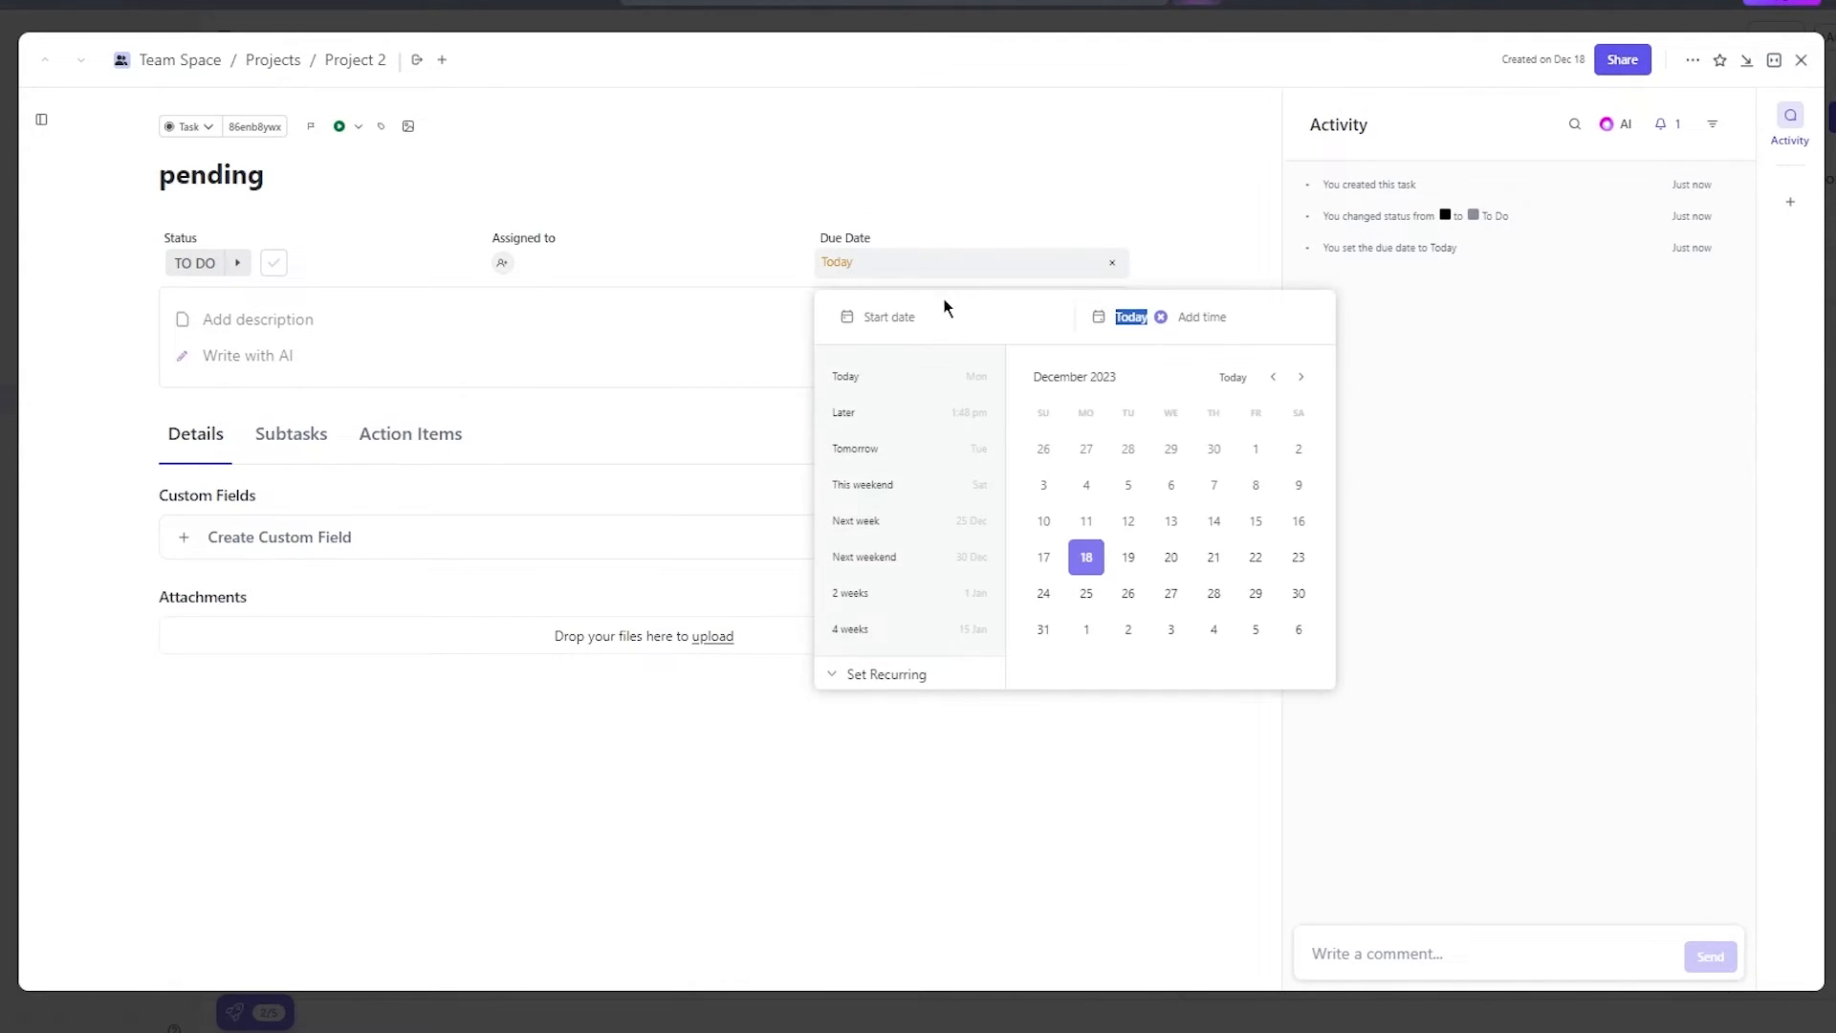
{"action": "left_click", "coordinate": [918, 672]}
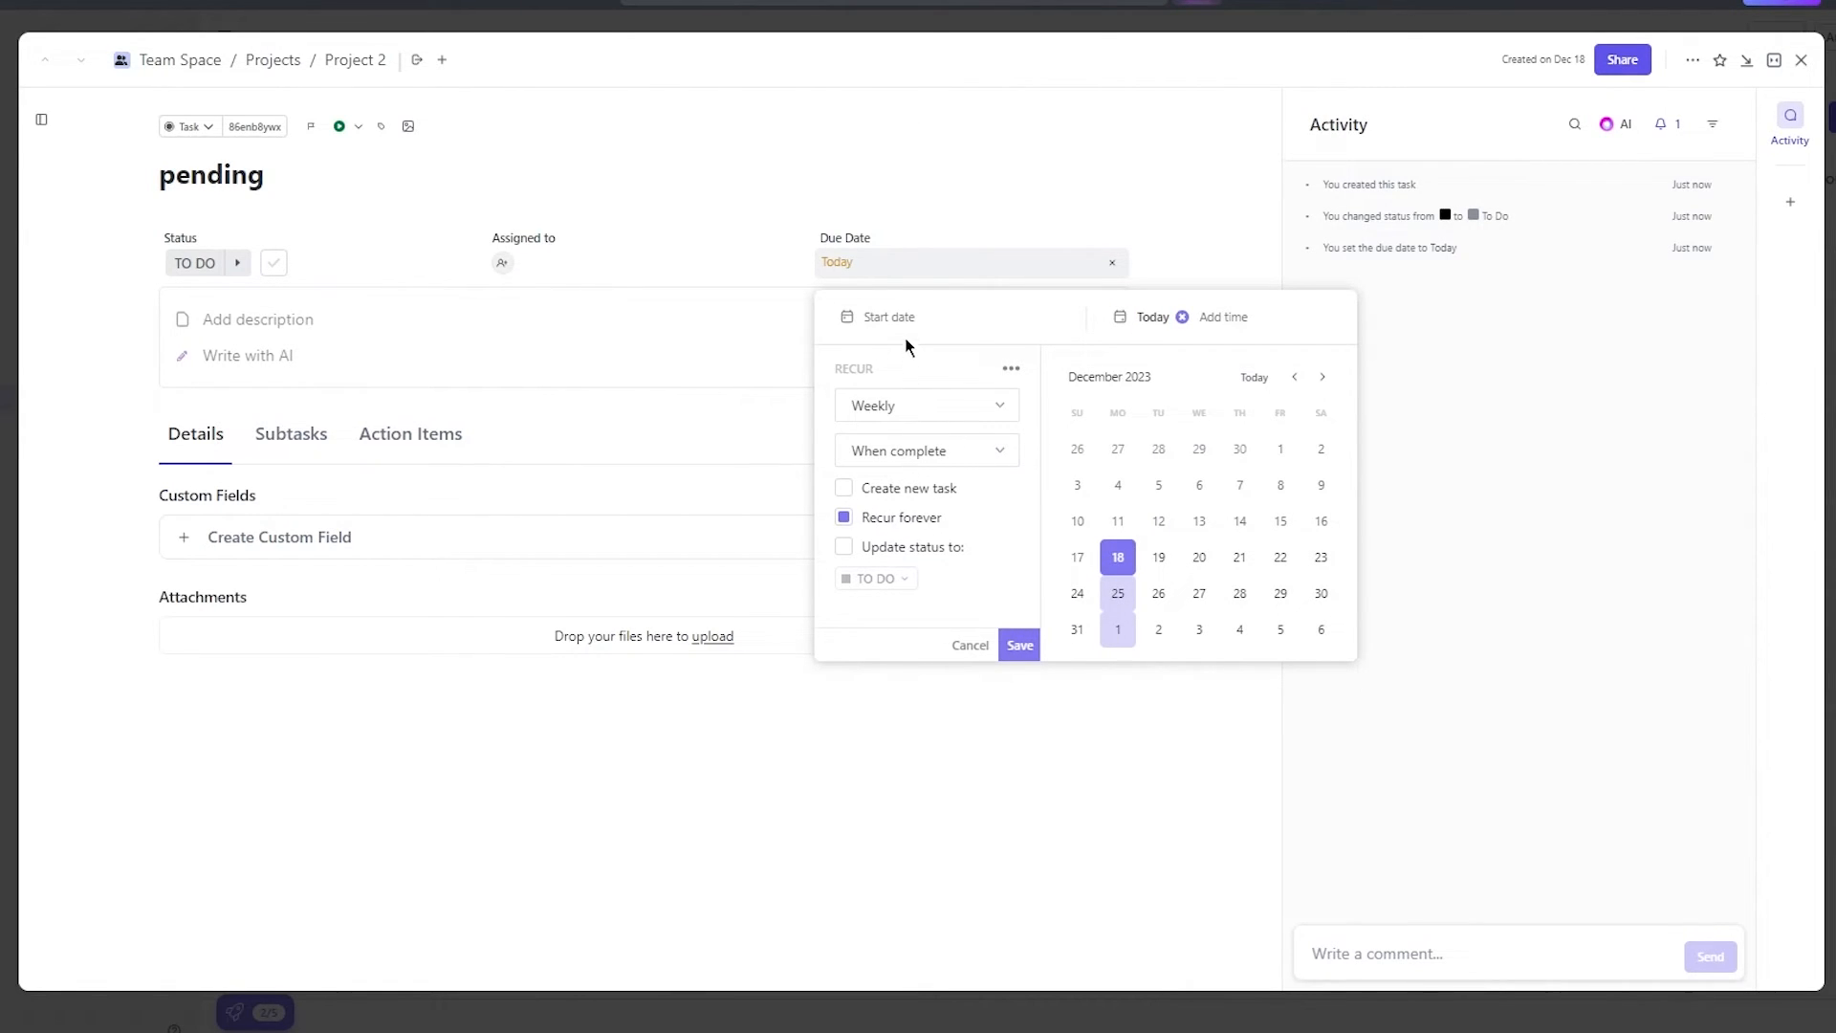
{"action": "left_click", "coordinate": [972, 653]}
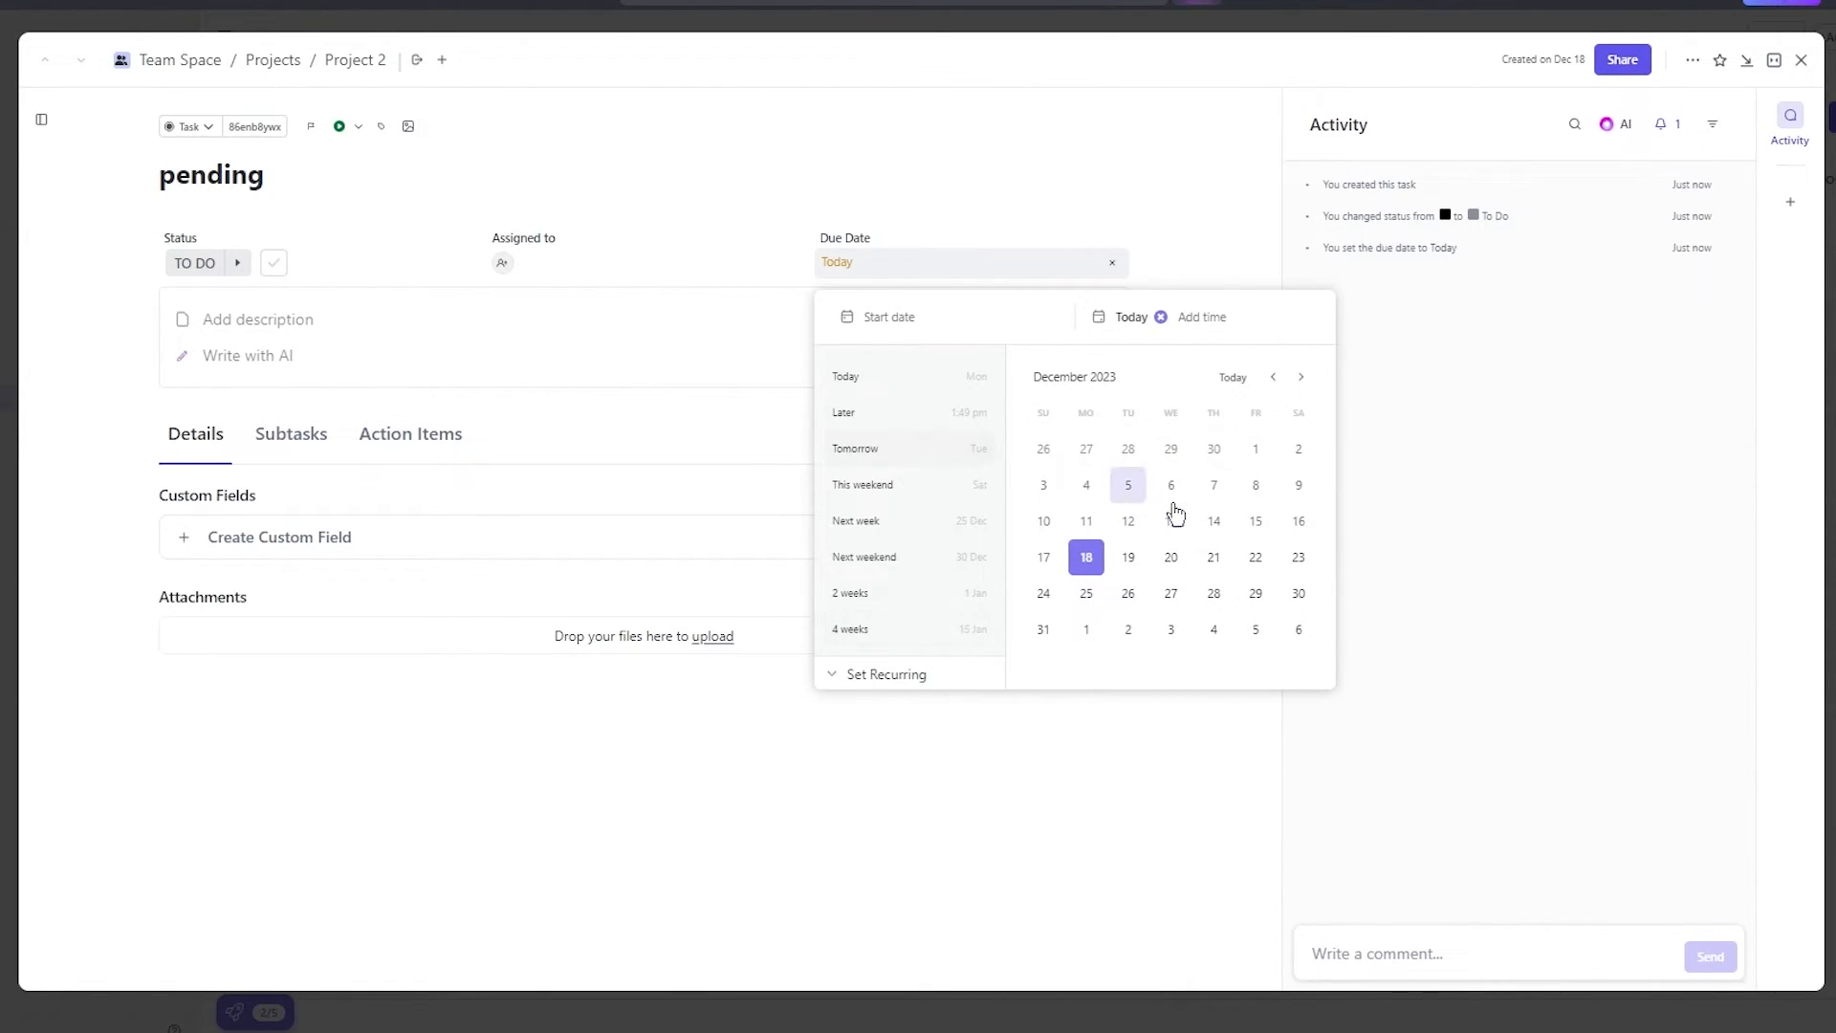
{"action": "left_click", "coordinate": [923, 417]}
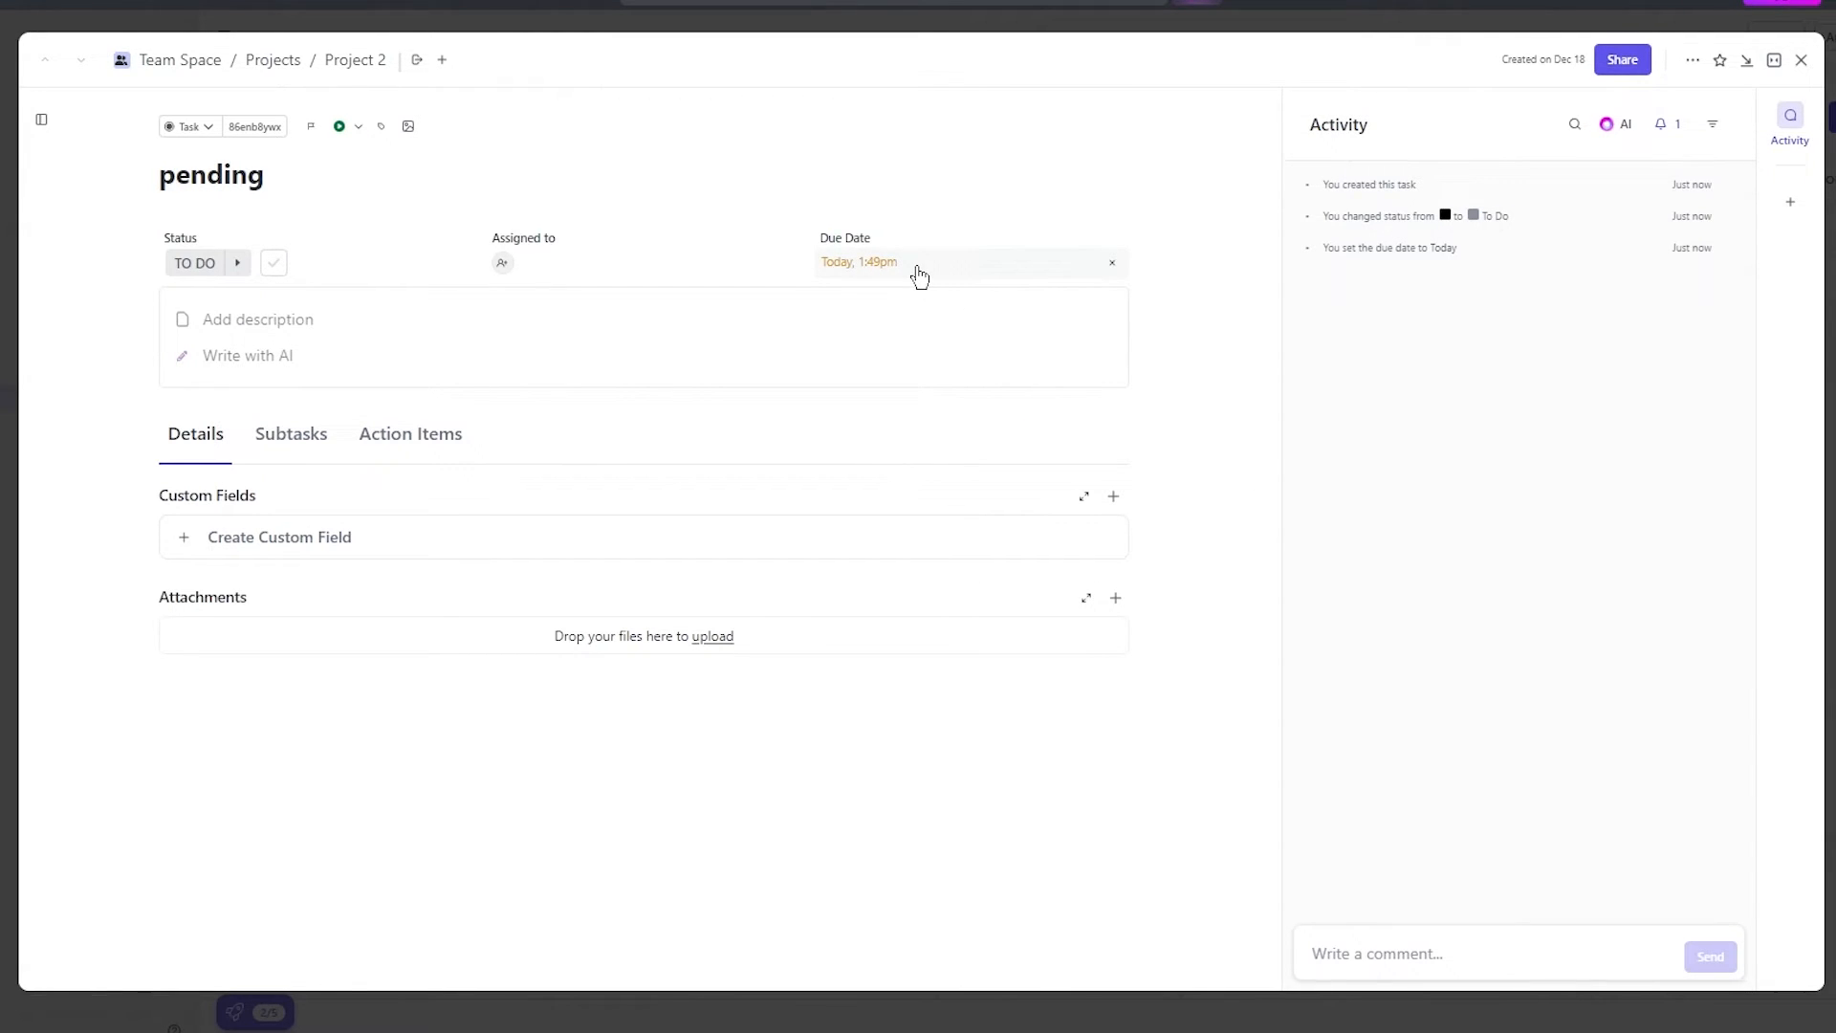
{"action": "left_click", "coordinate": [1802, 60]}
Switch Project 2 back to List view, opening and closing the Customize panel without changes
{"action": "left_click", "coordinate": [345, 189]}
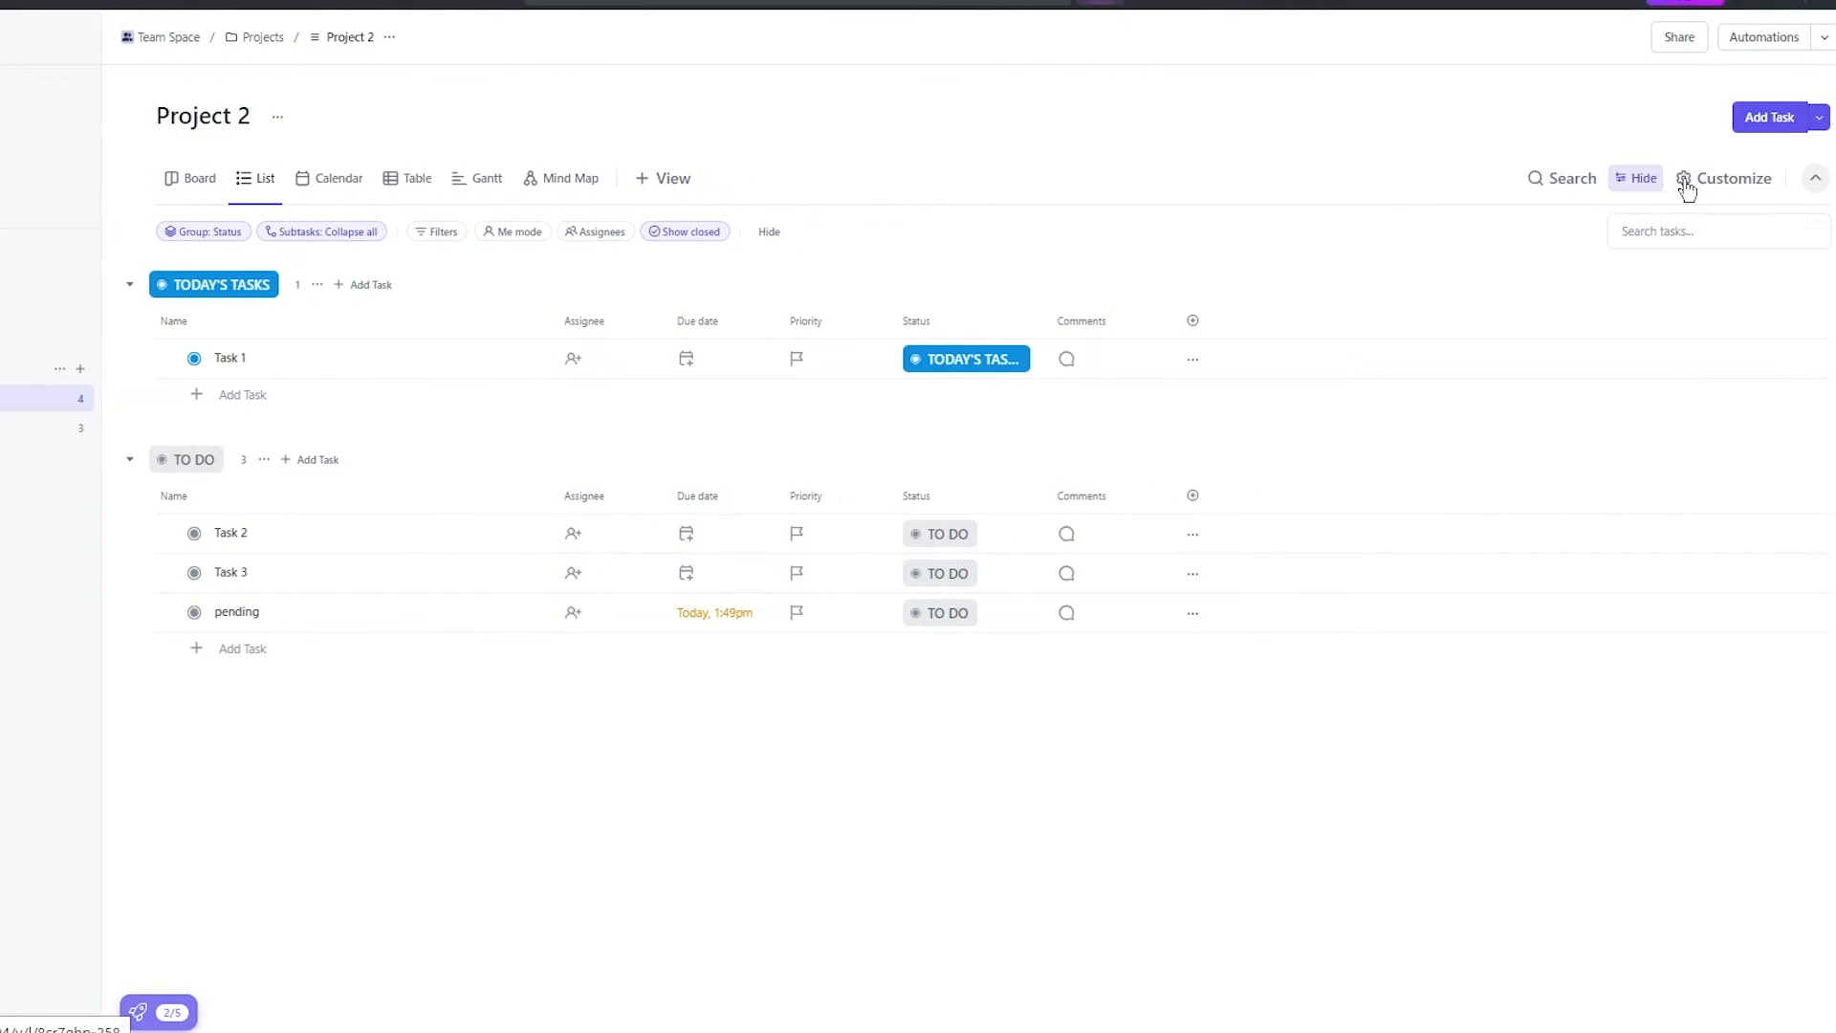
{"action": "left_click", "coordinate": [1722, 182]}
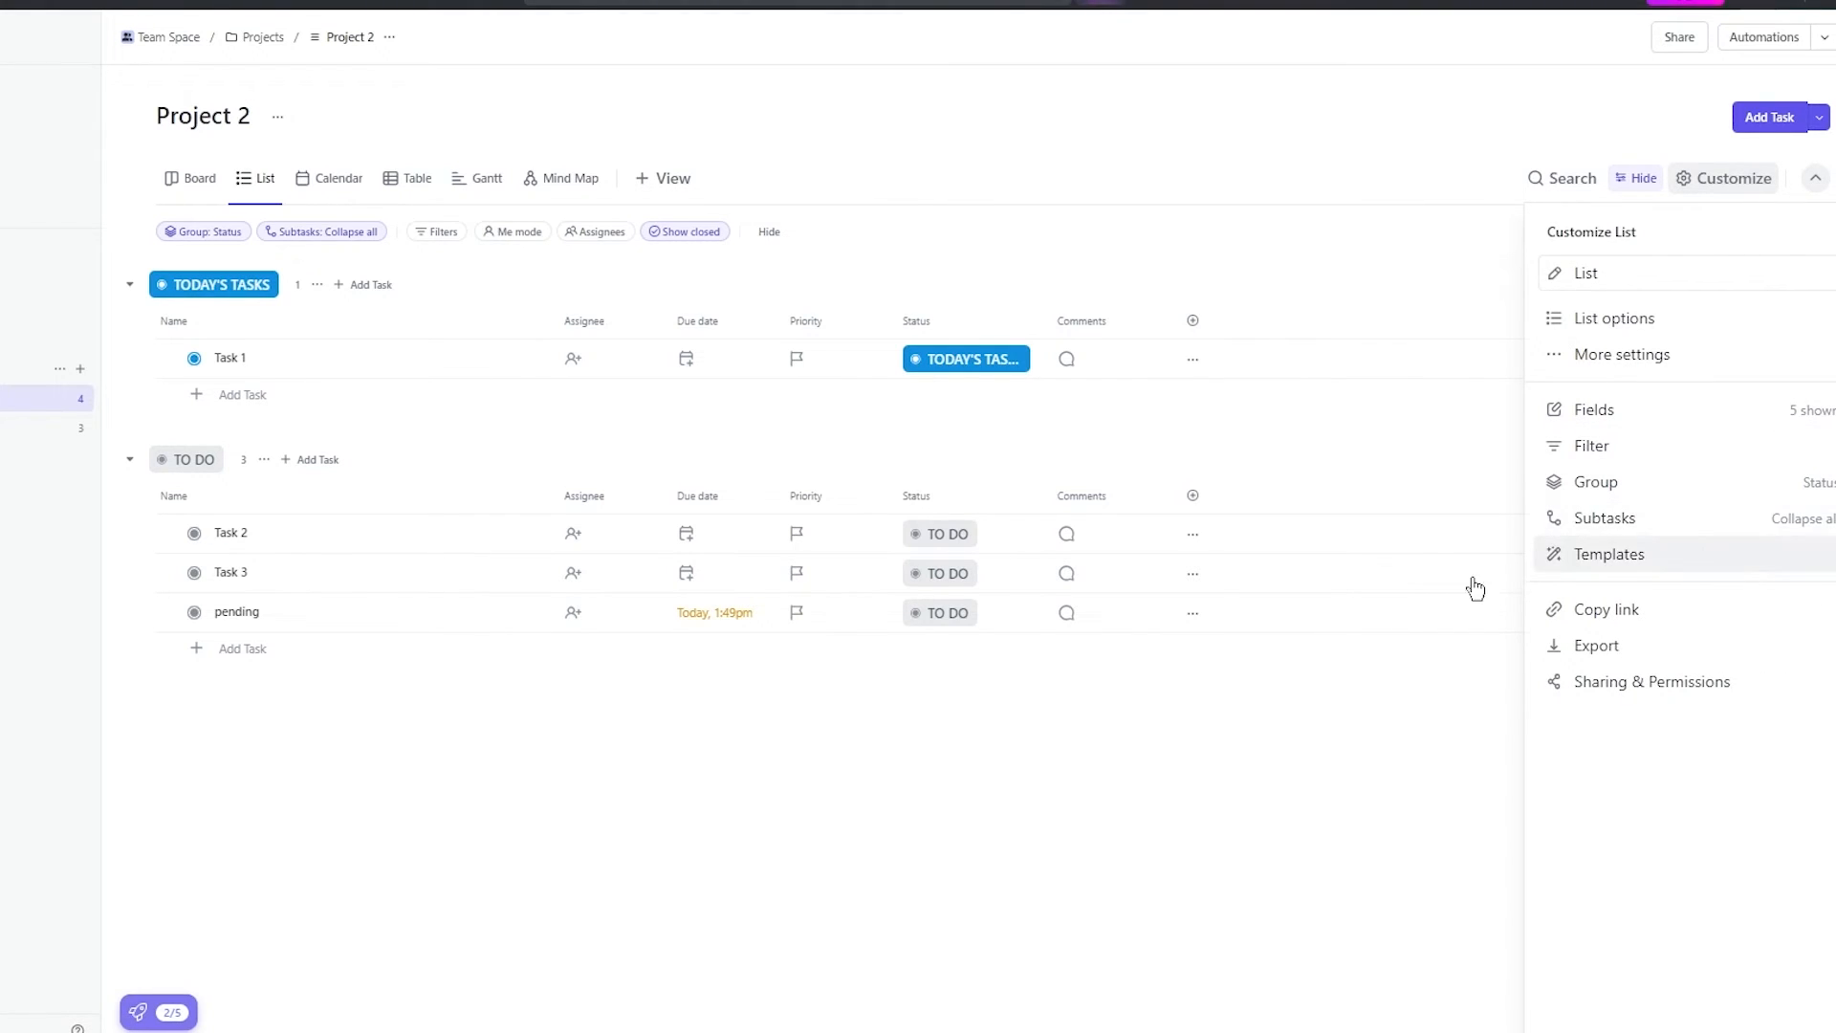
{"action": "left_click", "coordinate": [1081, 780]}
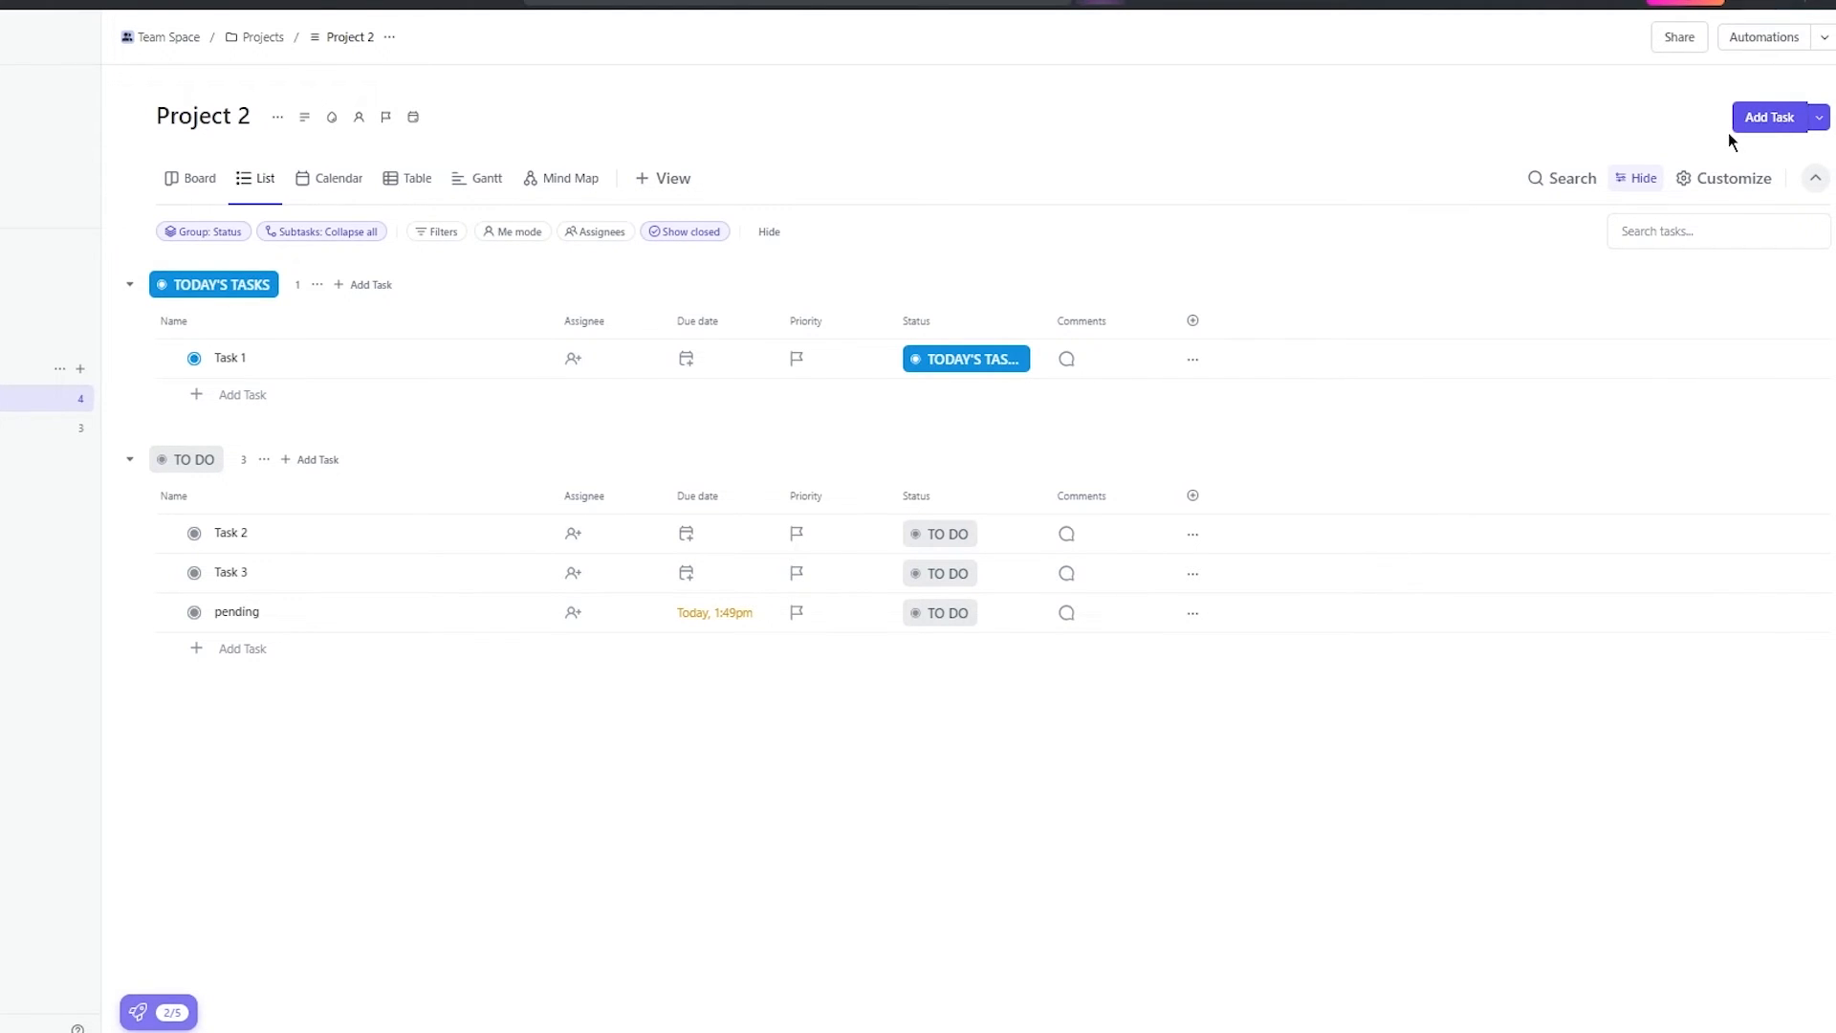
Create an automation with trigger 'Due date changes' and action 'Add a comment' reading 'change due date'
{"action": "left_click", "coordinate": [1760, 47]}
{"action": "left_click", "coordinate": [1514, 167]}
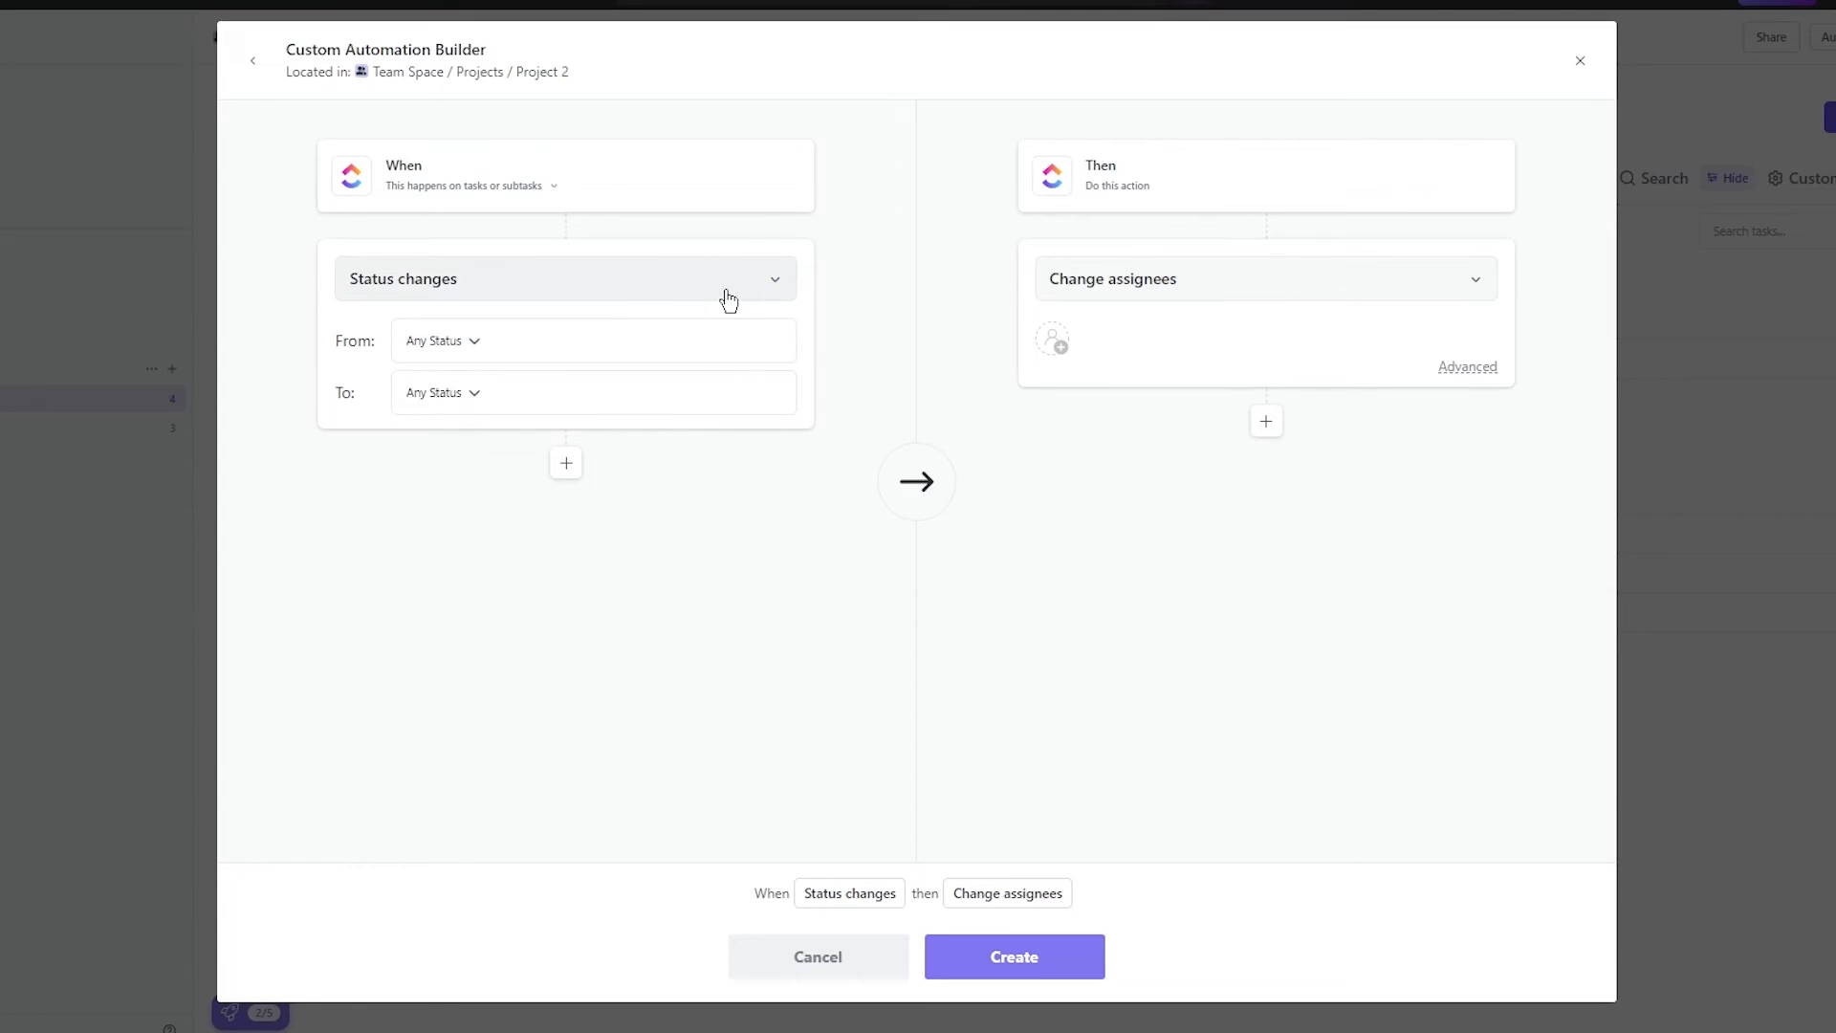
{"action": "left_click", "coordinate": [727, 296]}
{"action": "left_click", "coordinate": [477, 647]}
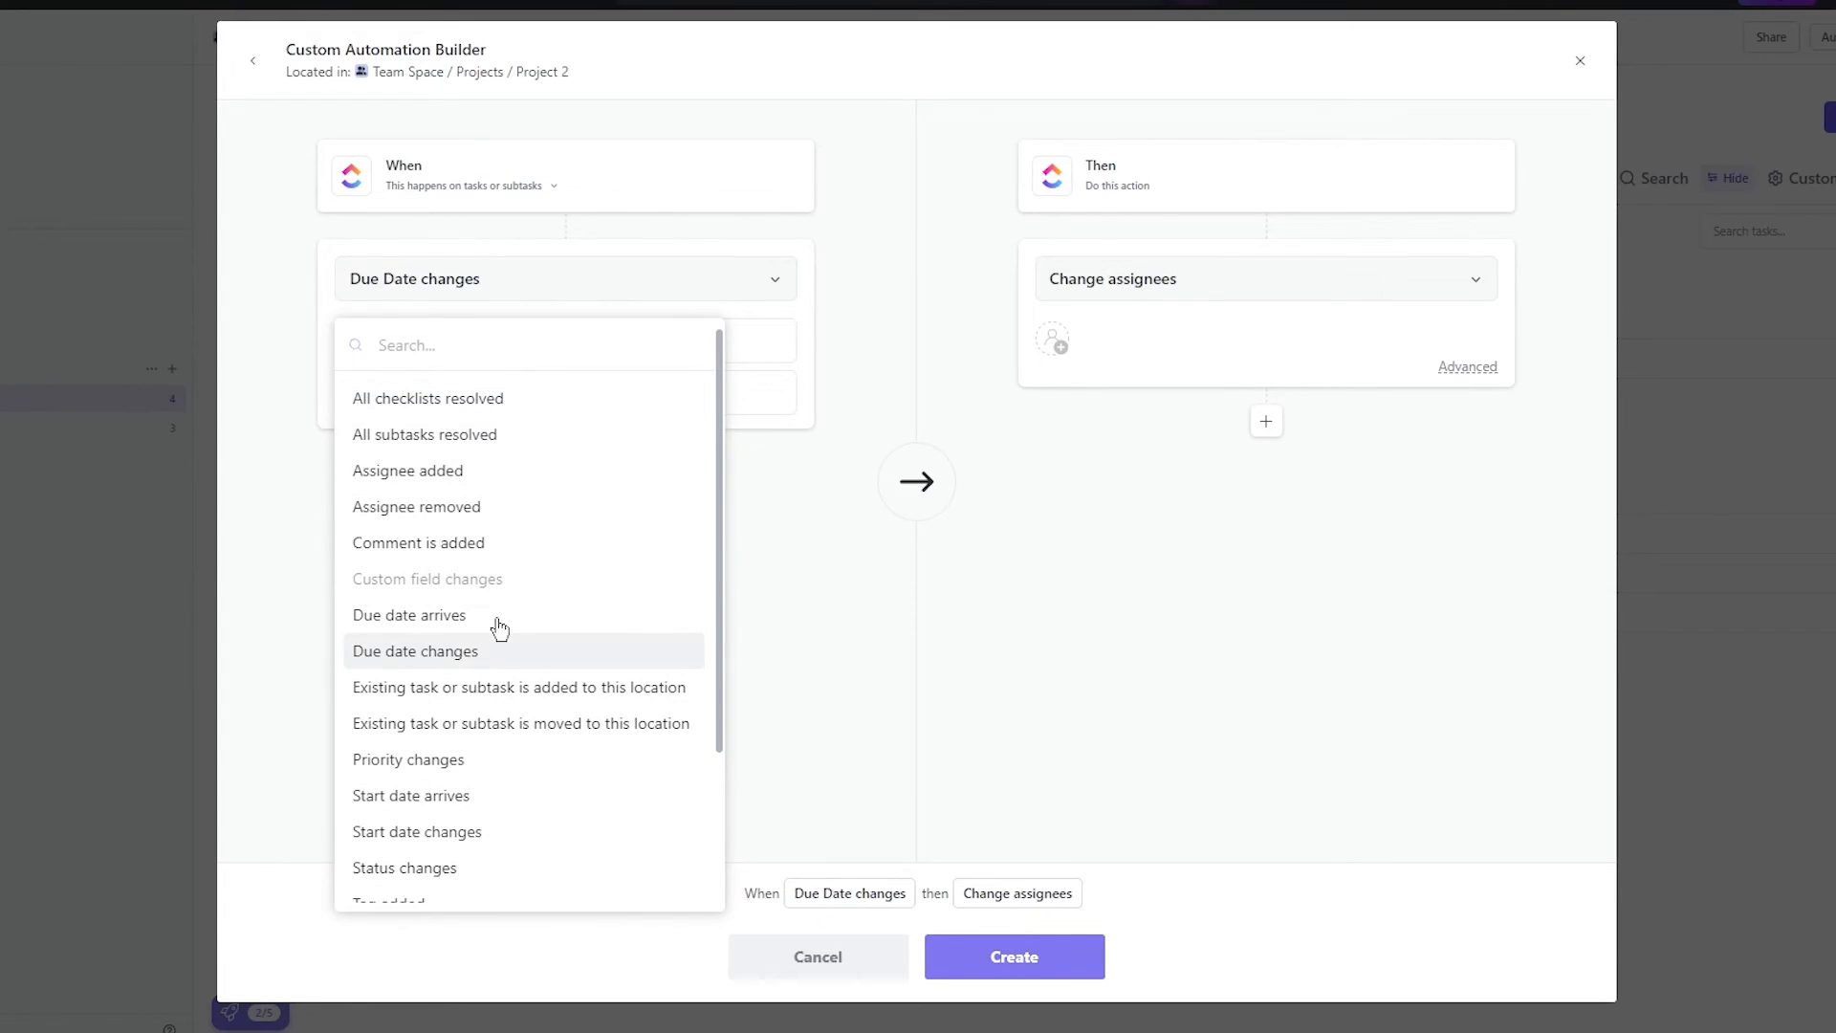
{"action": "left_click", "coordinate": [1195, 287]}
{"action": "left_click", "coordinate": [1155, 399]}
{"action": "left_click", "coordinate": [1202, 346]}
{"action": "type", "text": "change due date"}
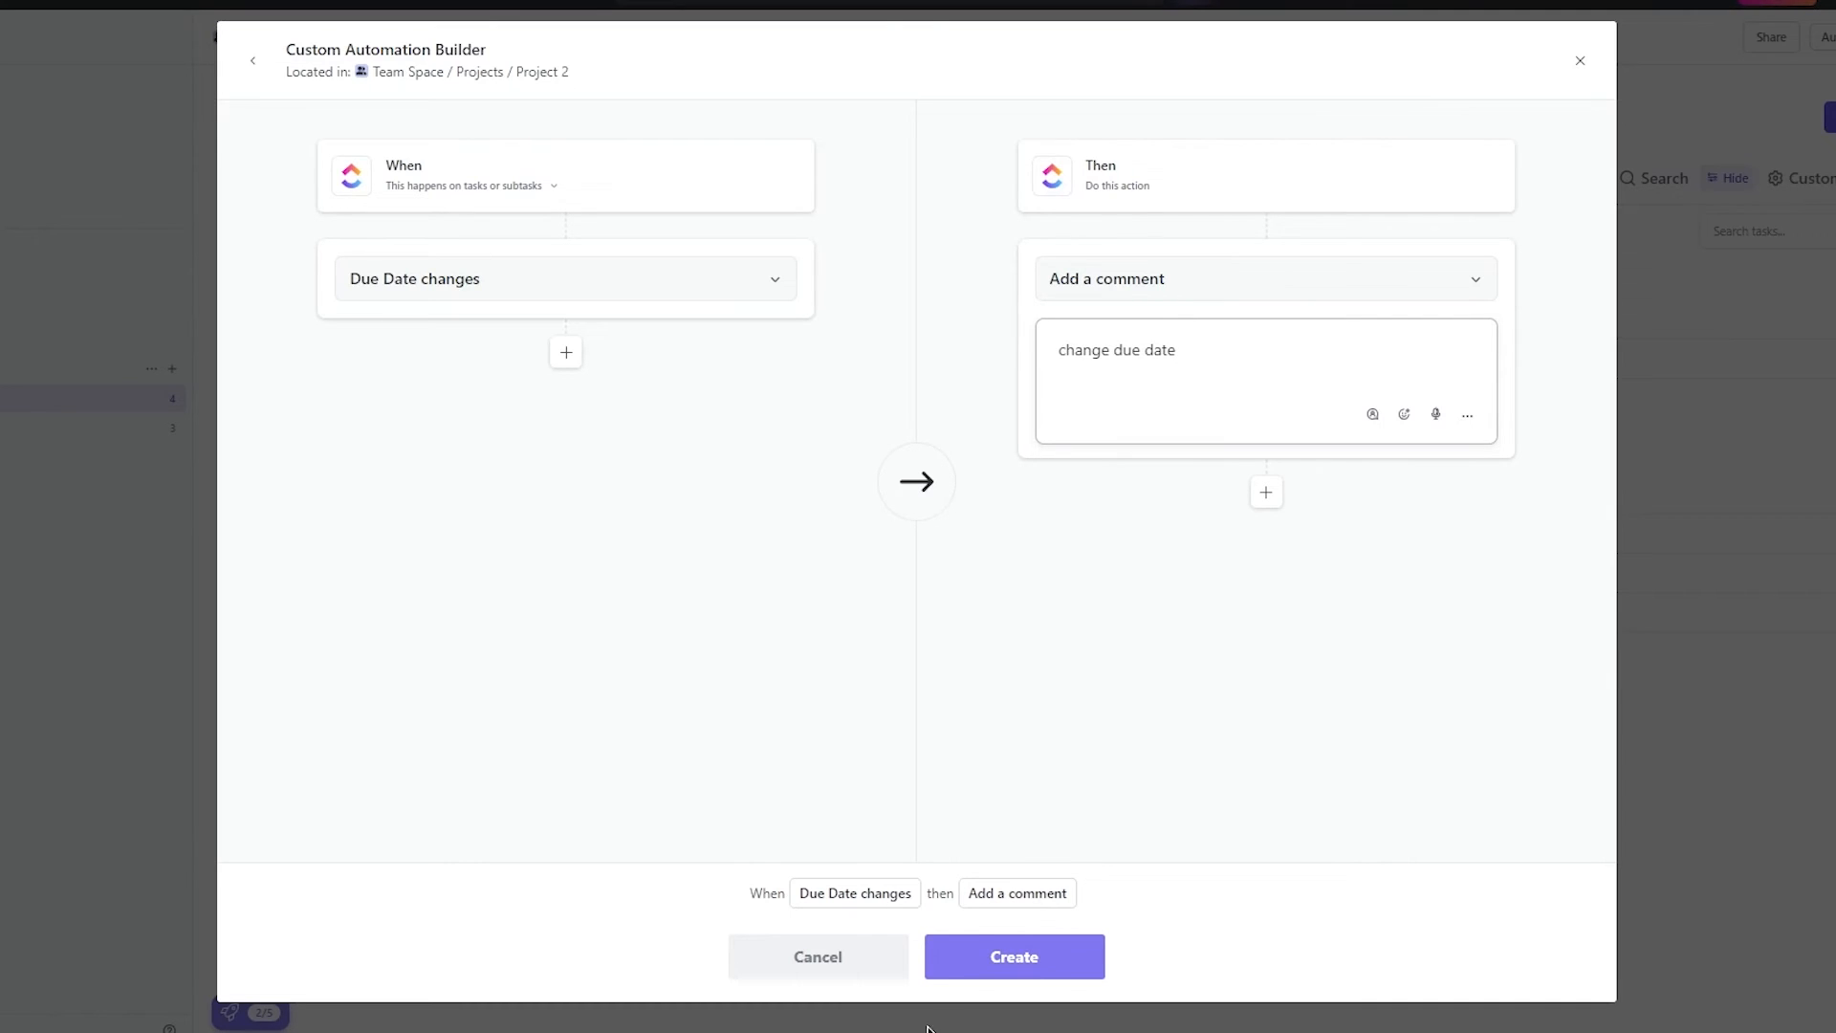
{"action": "left_click", "coordinate": [980, 968]}
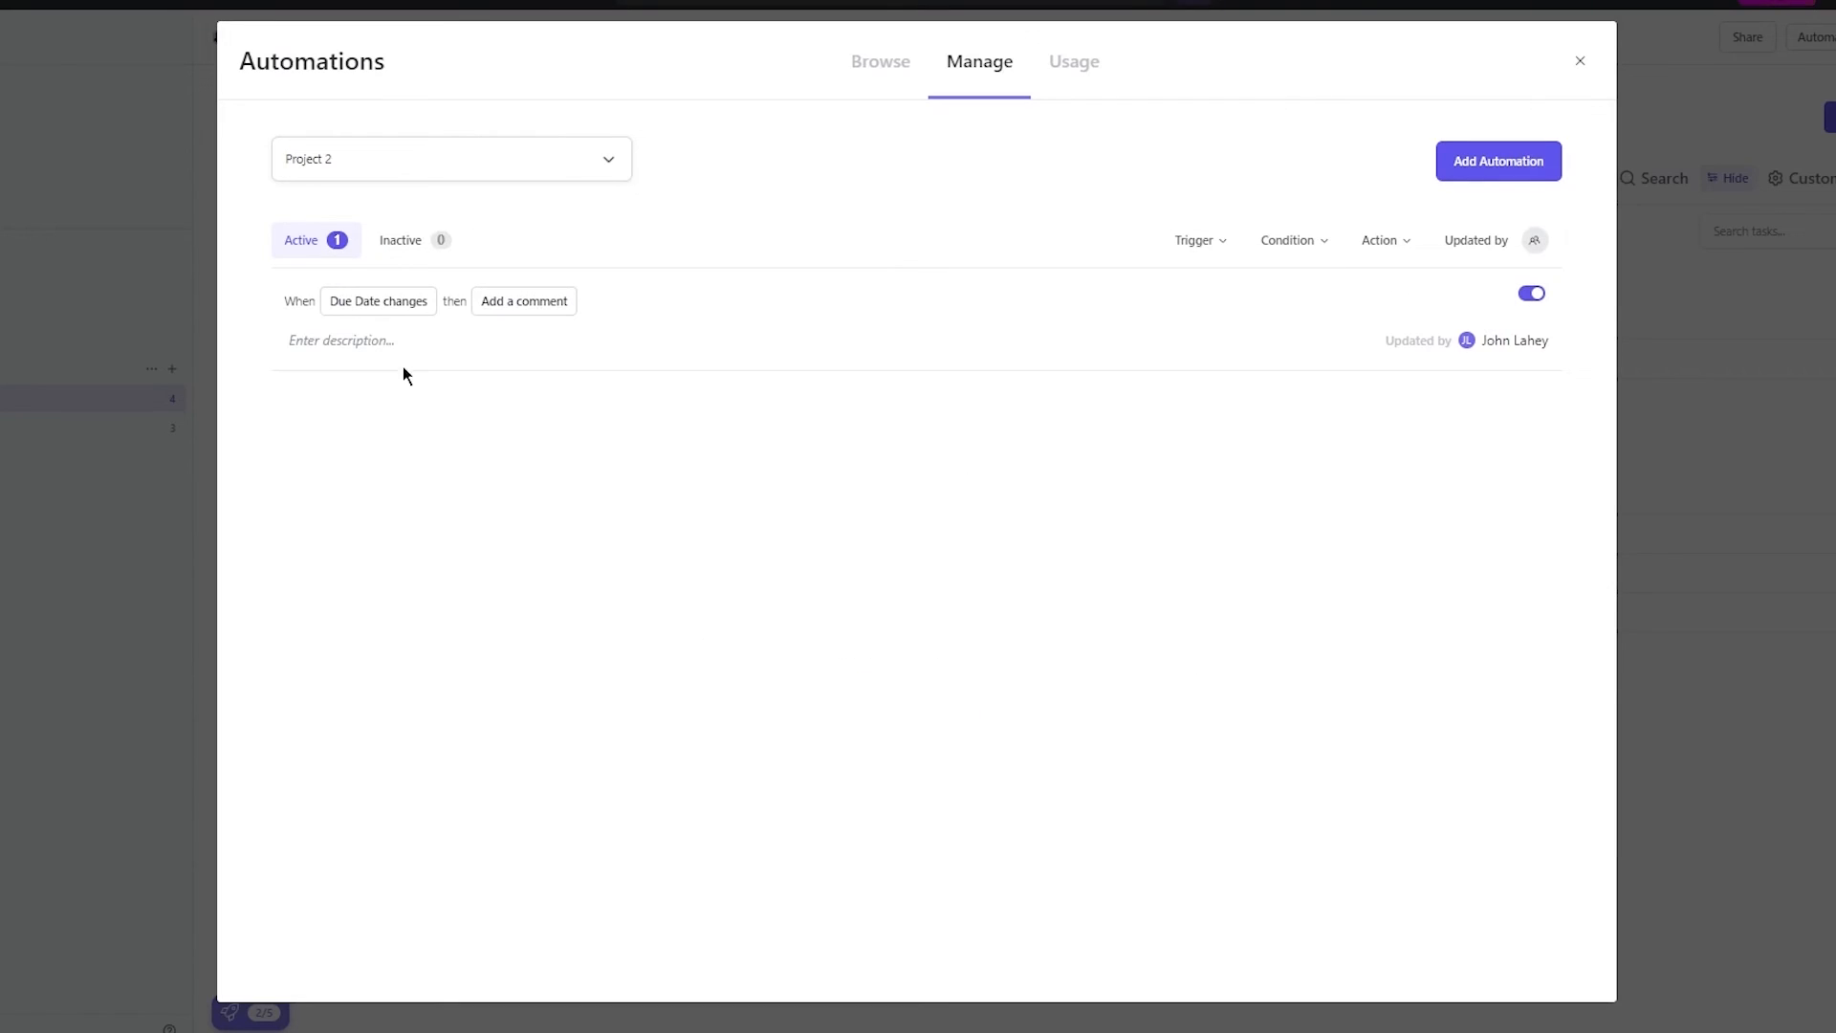
Post the comment 'change due date' on the pending task
{"action": "left_click", "coordinate": [1702, 472]}
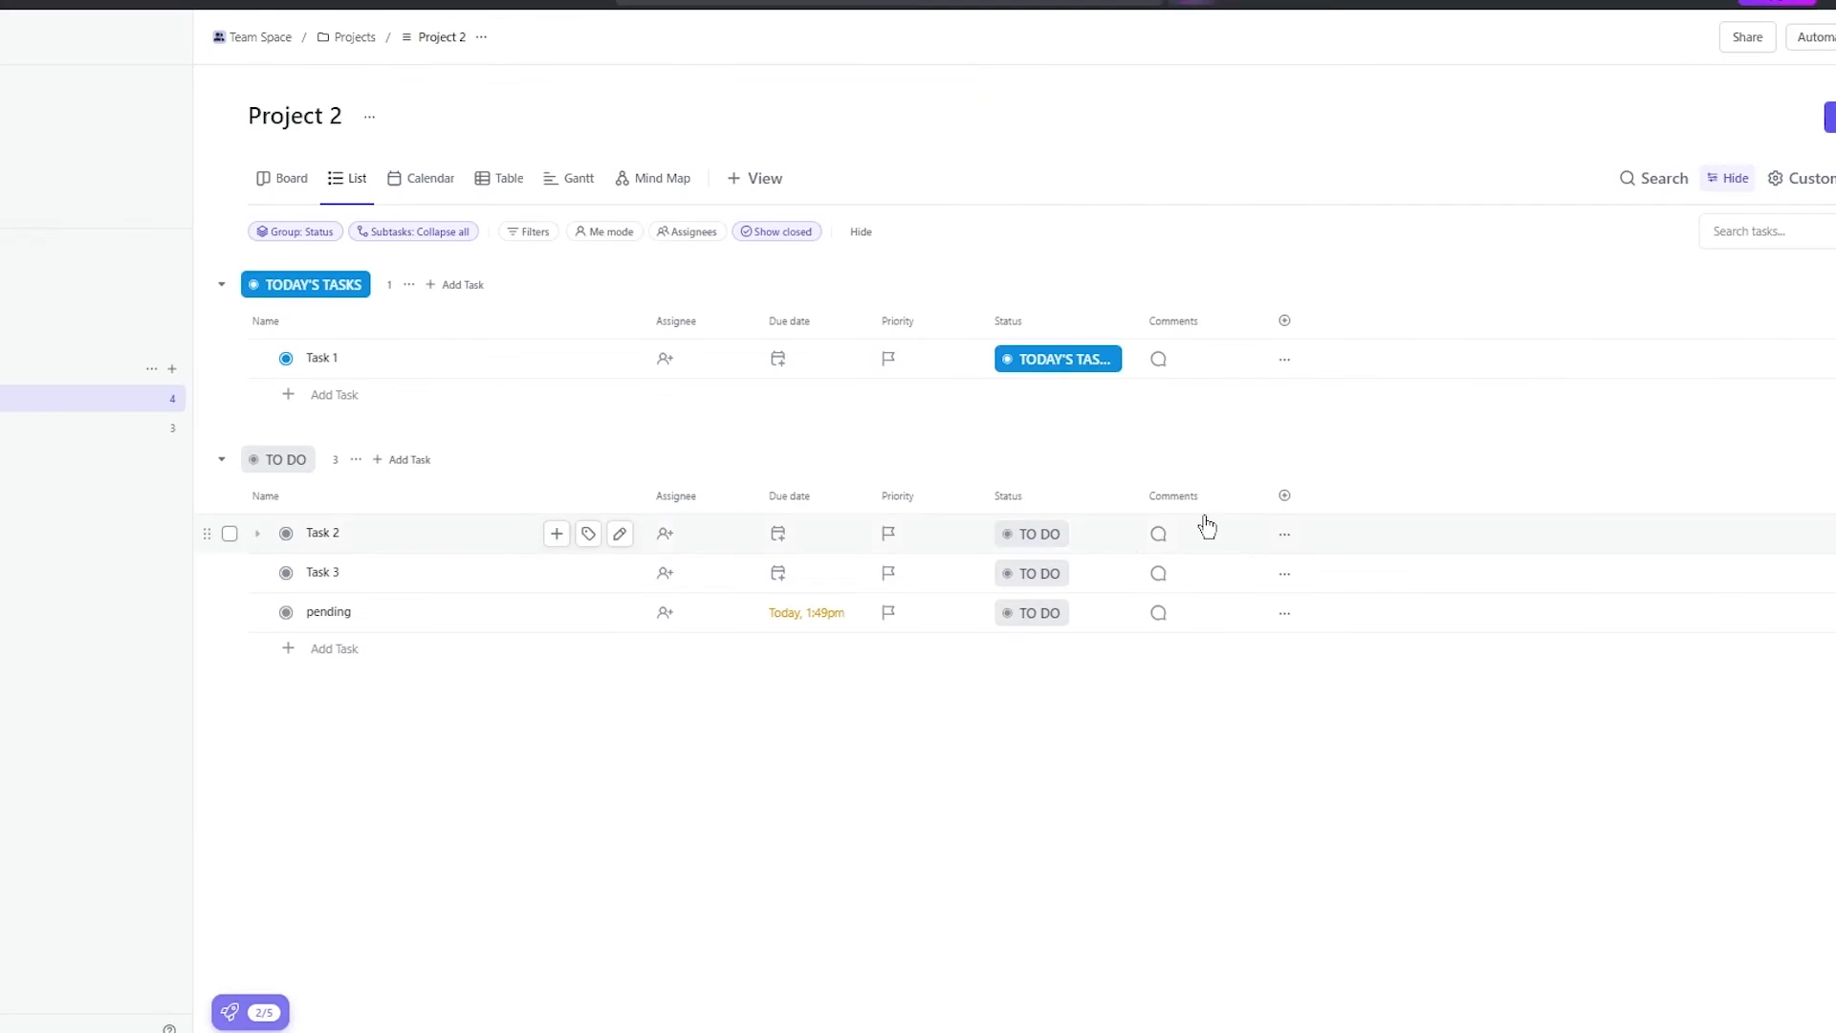
{"action": "left_click", "coordinate": [330, 612]}
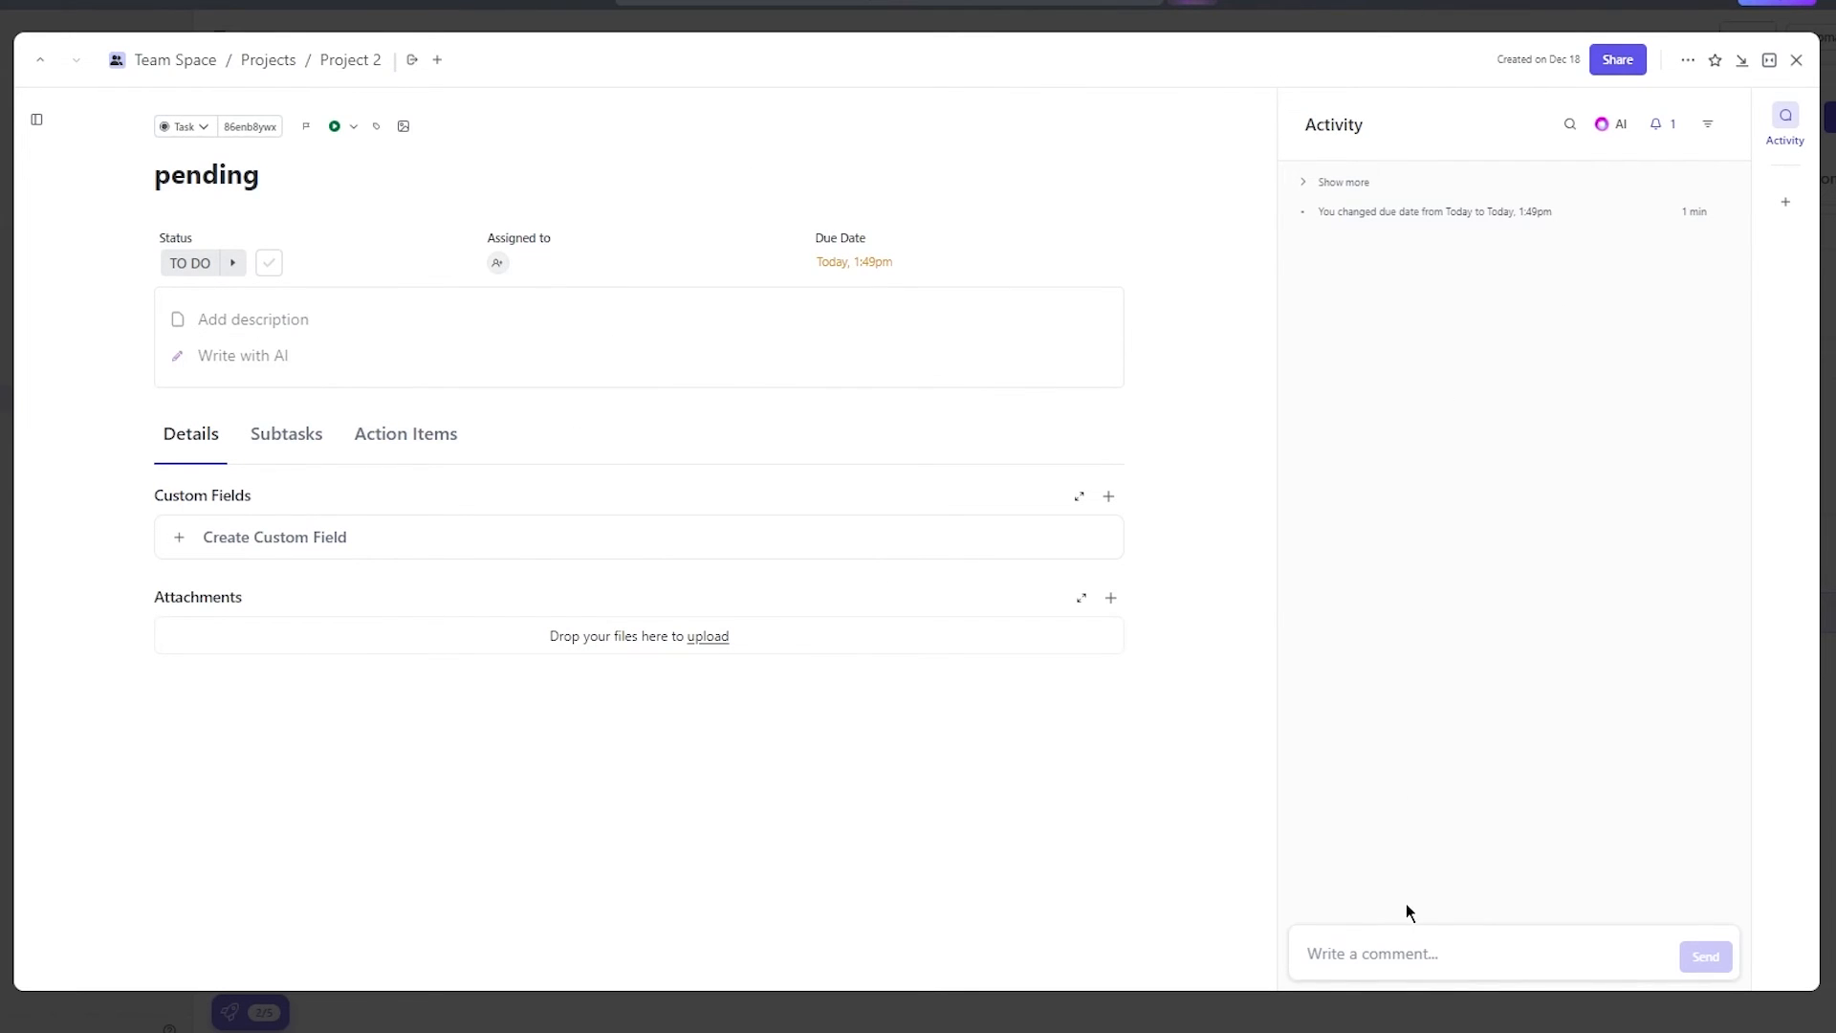
{"action": "left_click", "coordinate": [1382, 954]}
{"action": "type", "text": "change due date"}
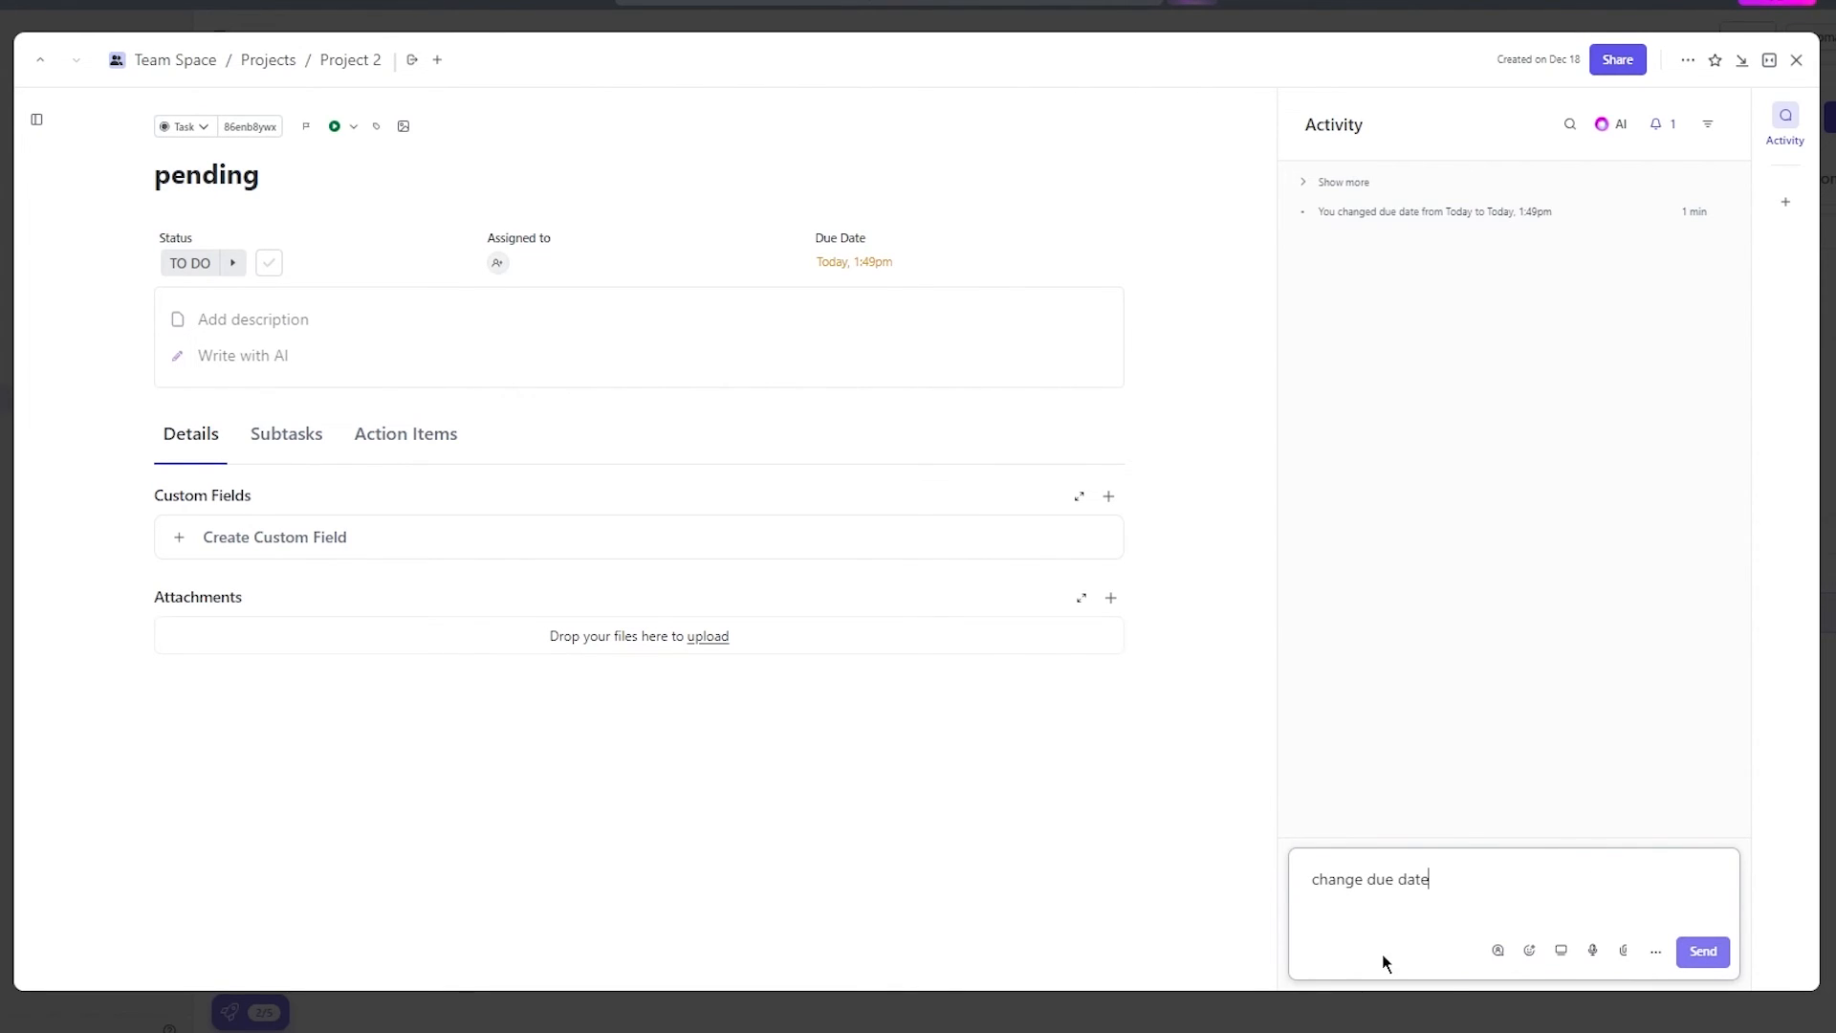
{"action": "left_click", "coordinate": [1706, 953]}
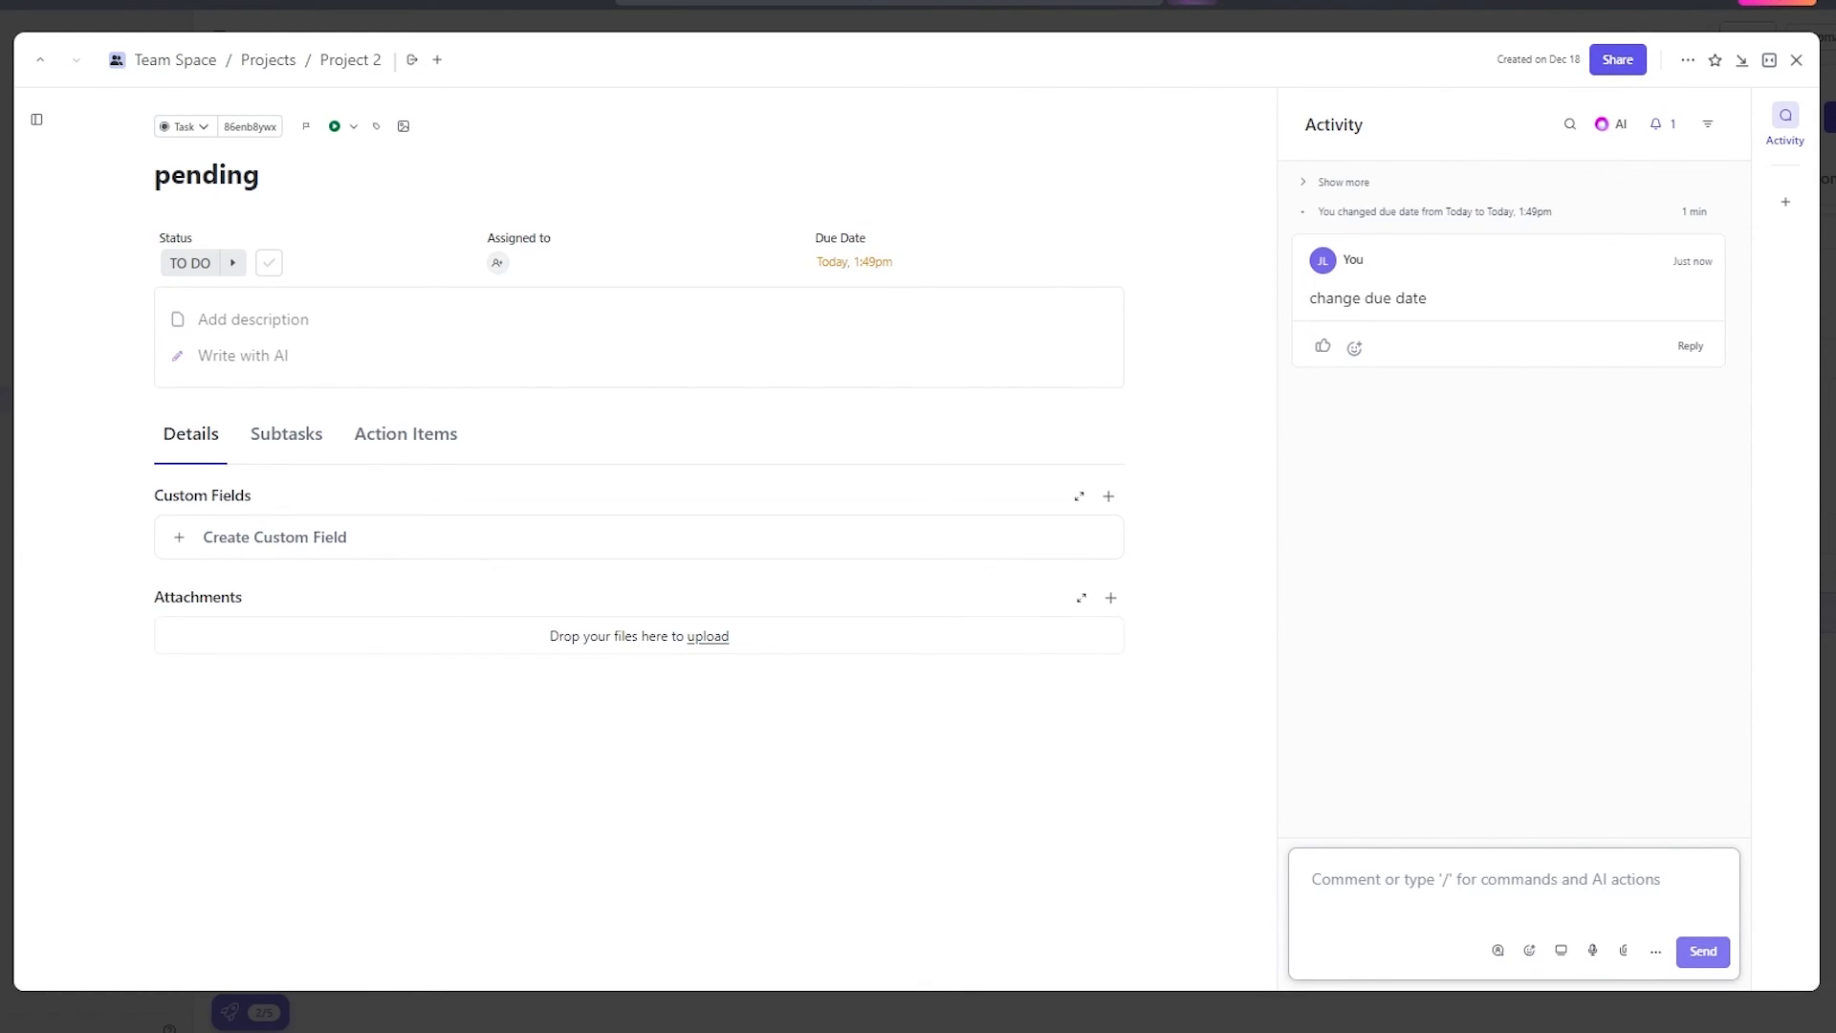
{"action": "key", "text": "Escape"}
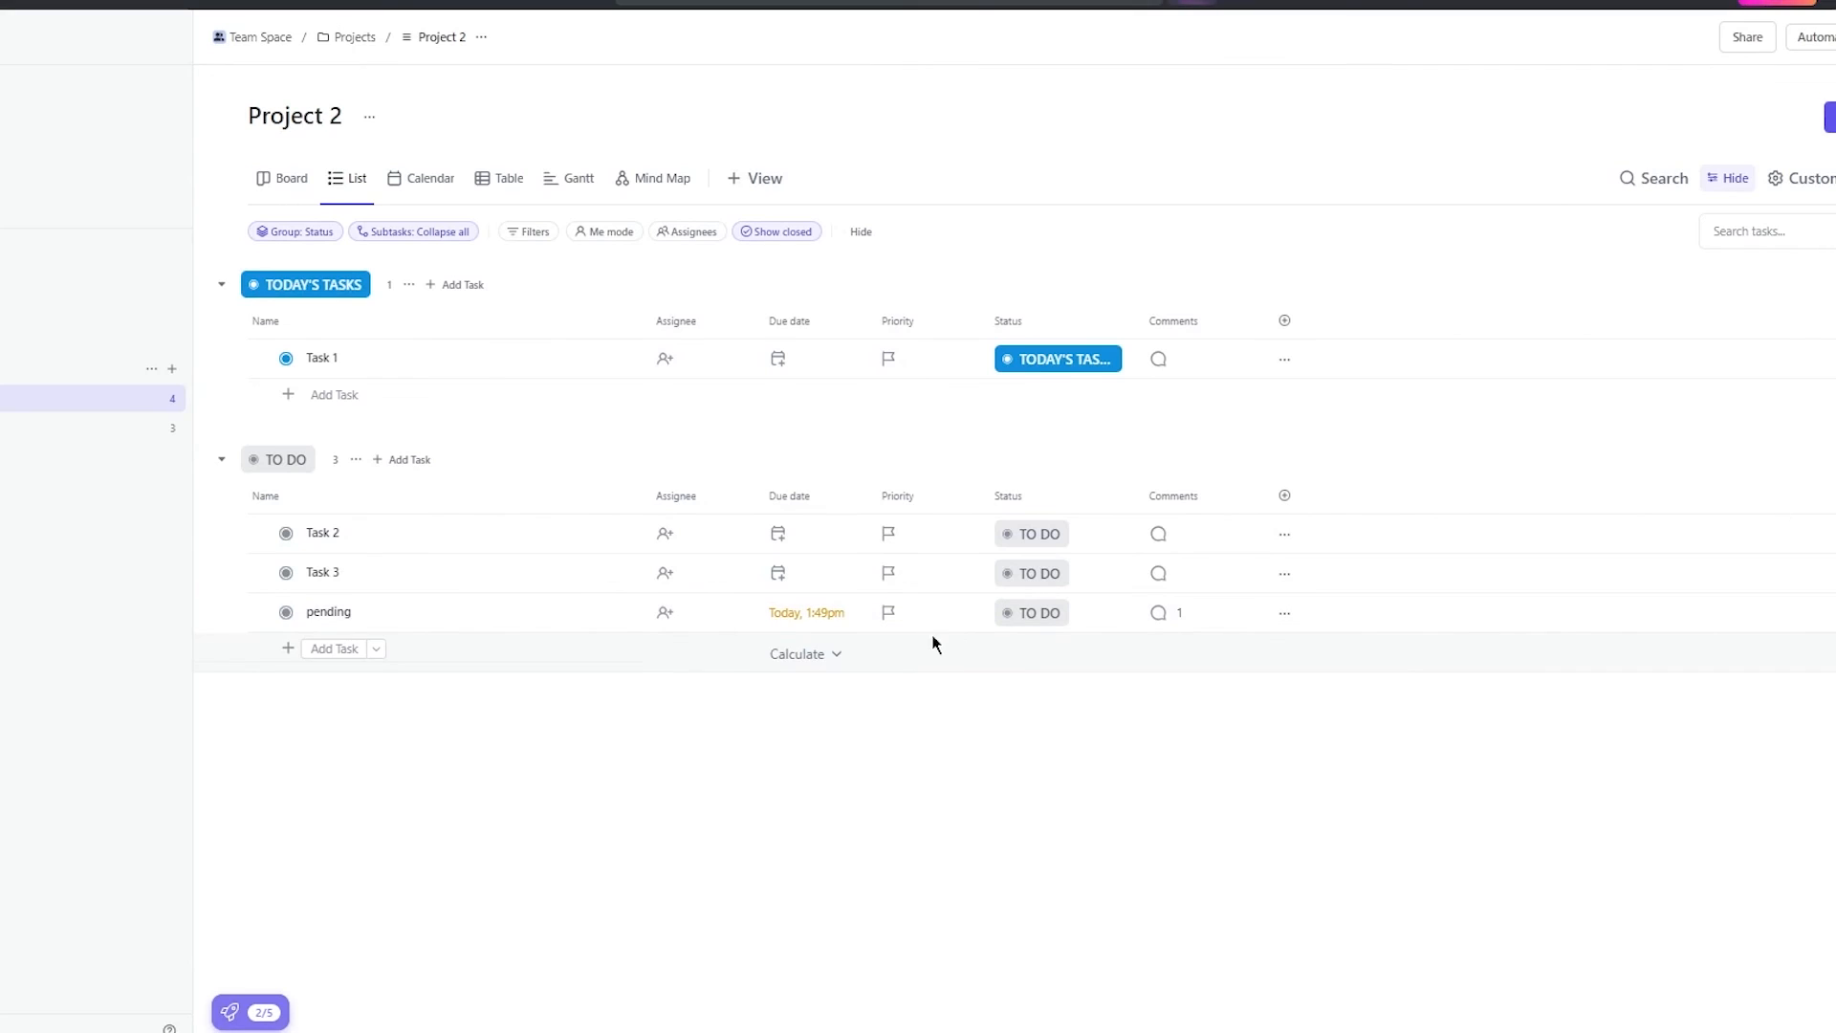
Check the pending task's due date, then reopen the task to confirm its comment
{"action": "left_click", "coordinate": [786, 614]}
{"action": "left_click", "coordinate": [564, 706]}
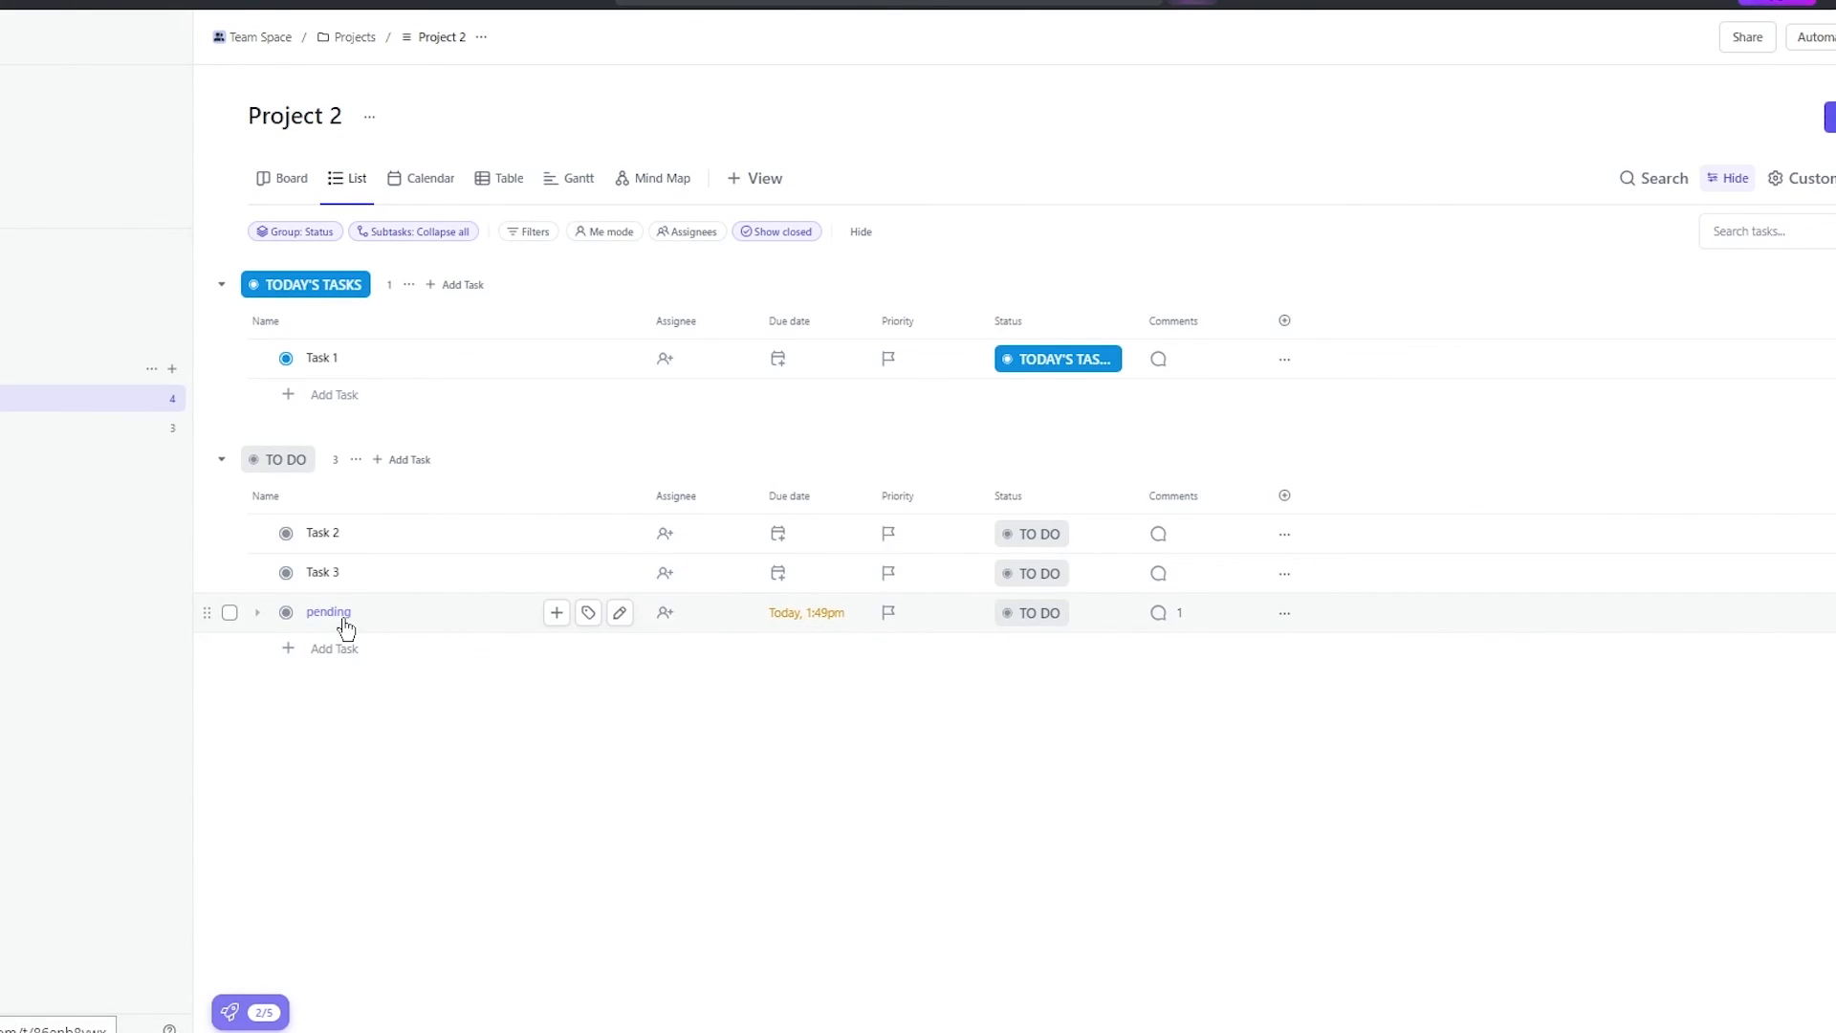
{"action": "left_click", "coordinate": [411, 627]}
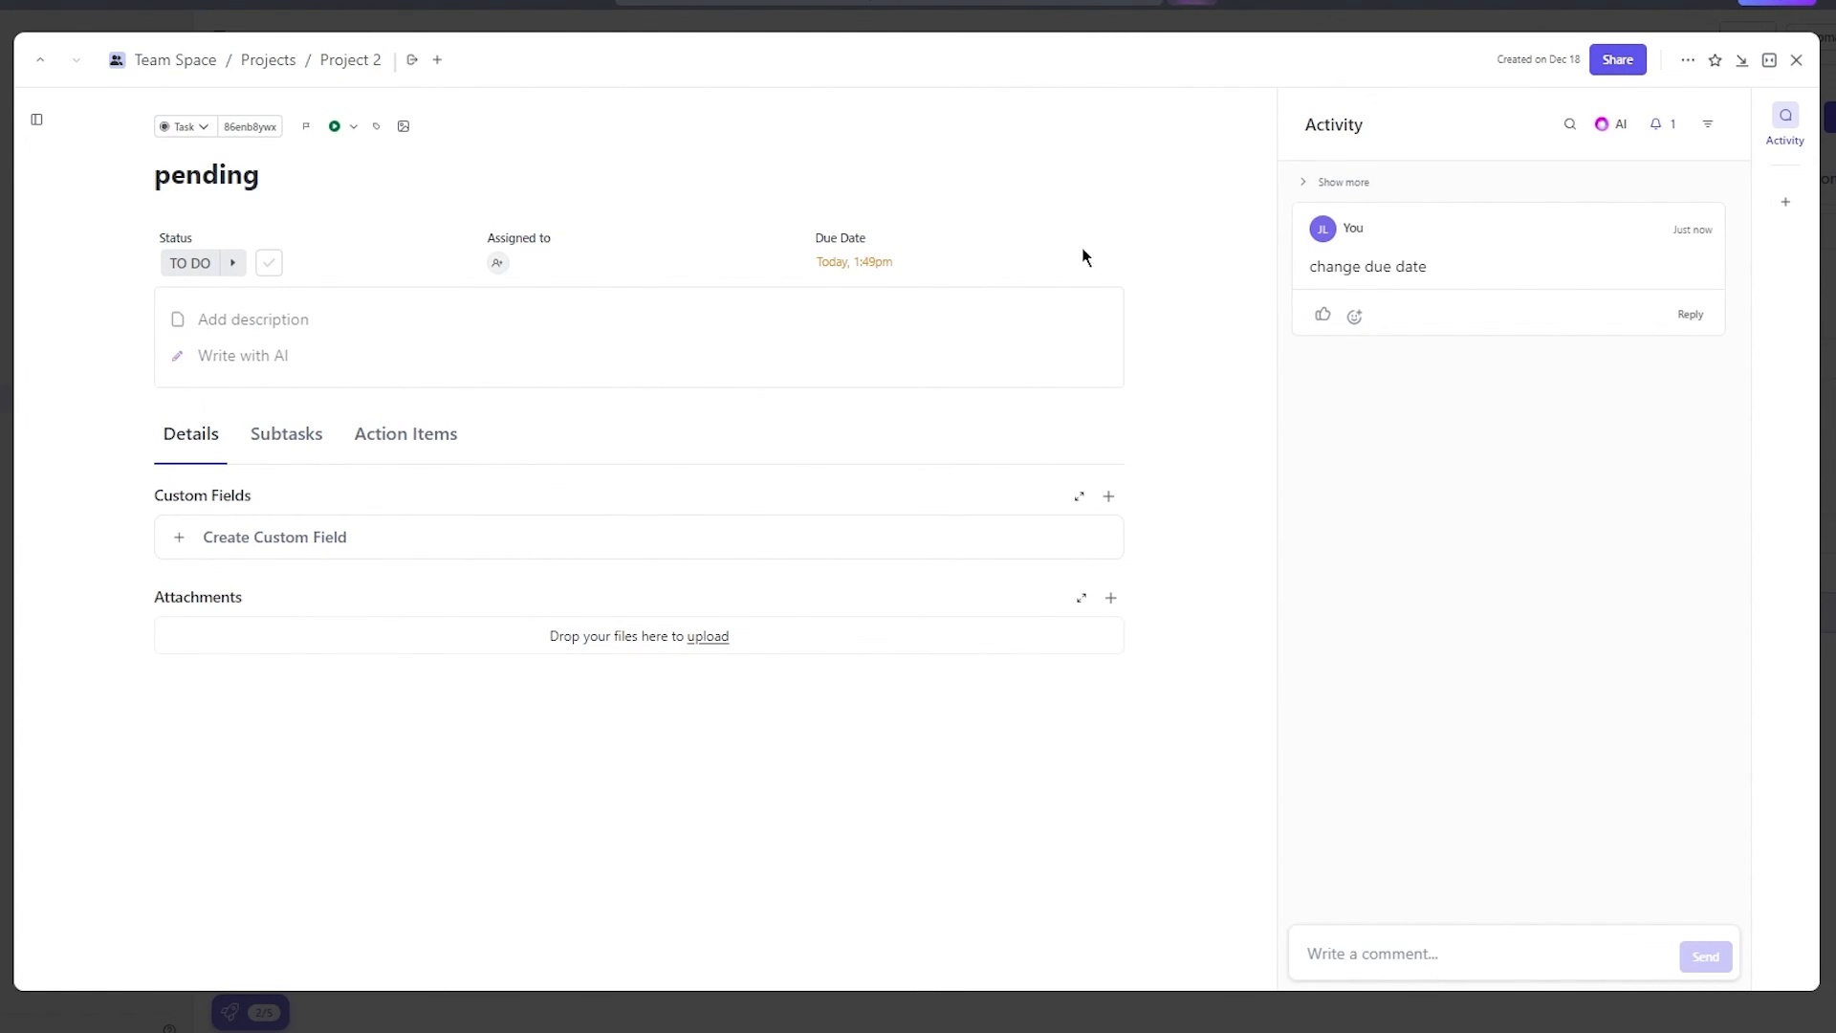
{"action": "key", "text": "Escape"}
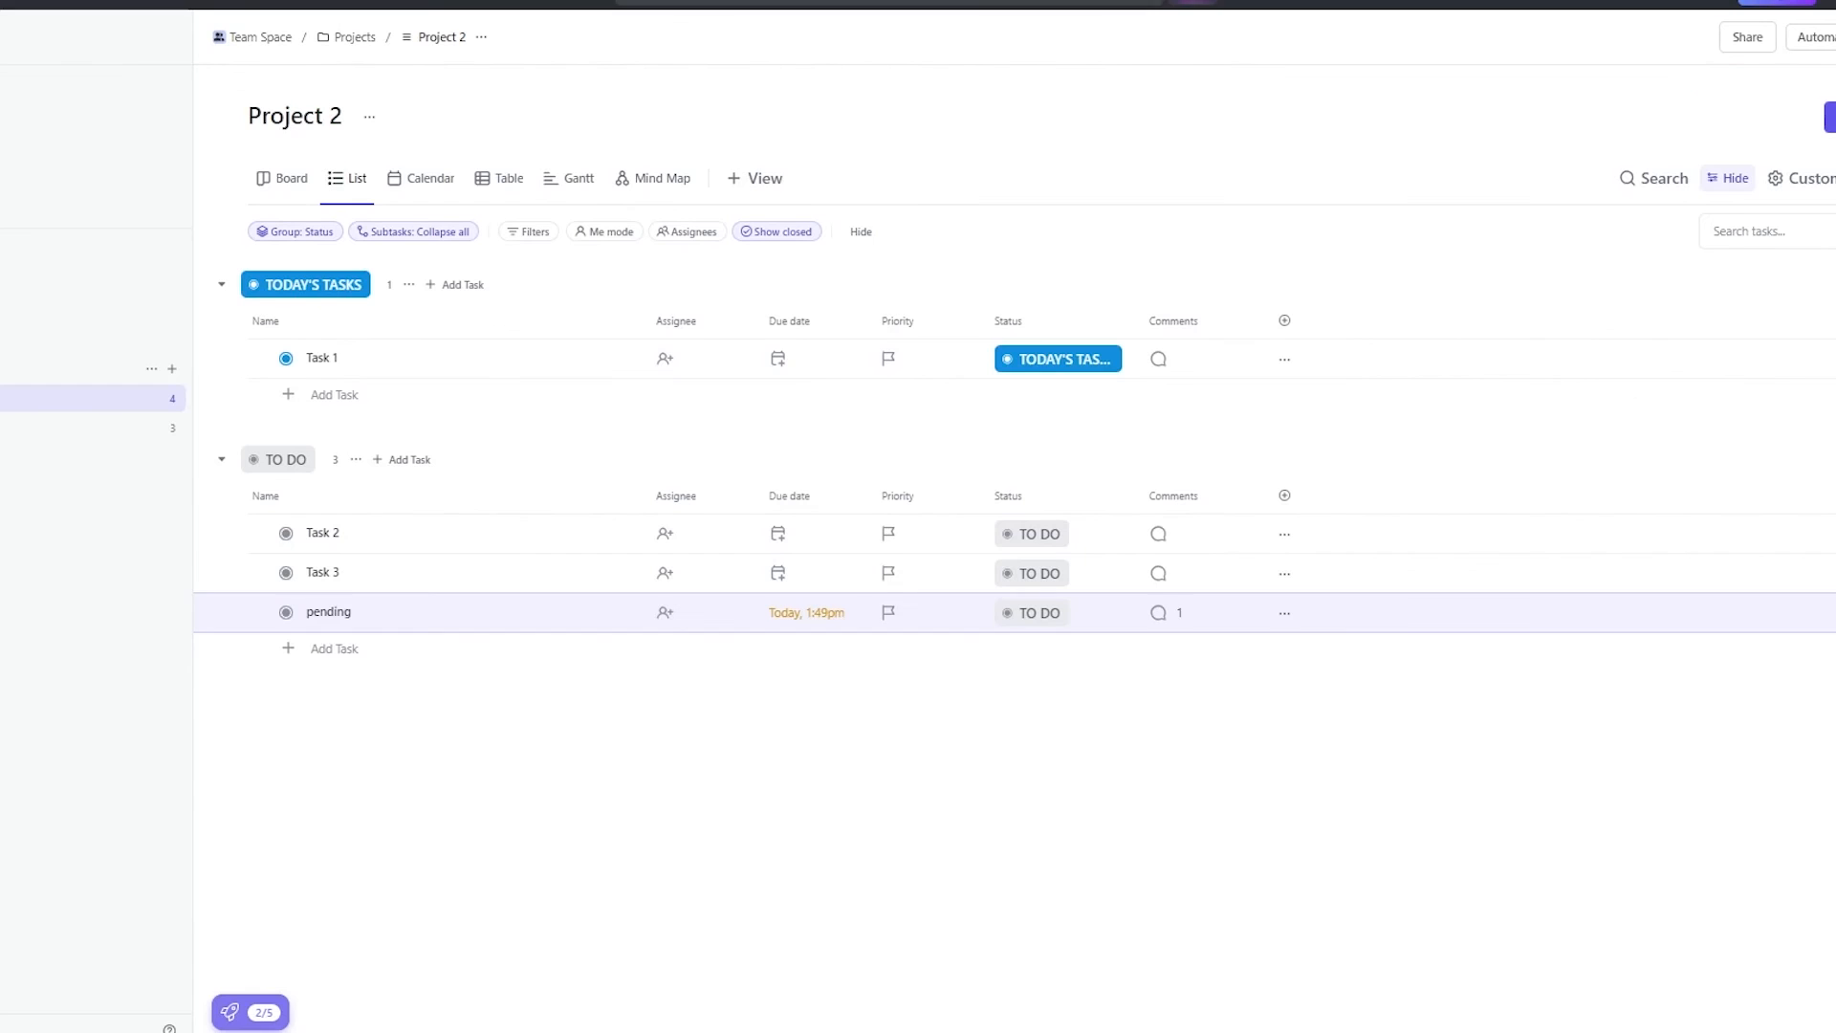